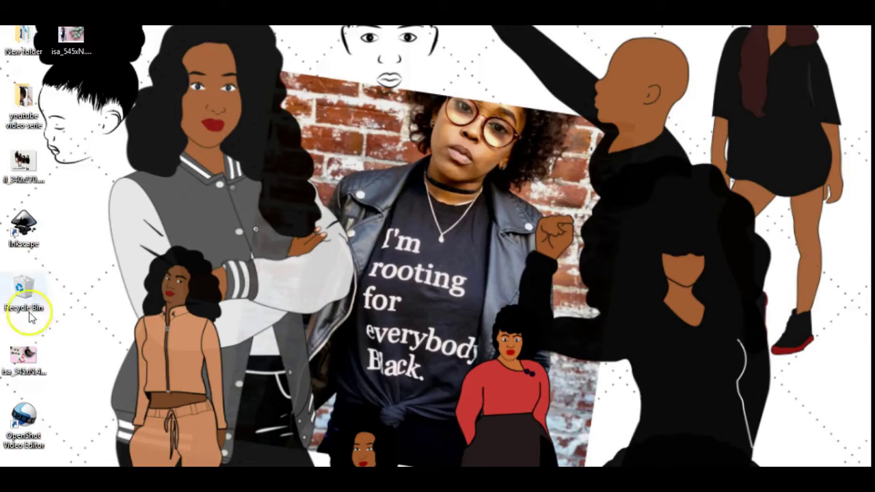
Step: Launch Inkscape from its desktop shortcut to get a blank A4 document
click(22, 232)
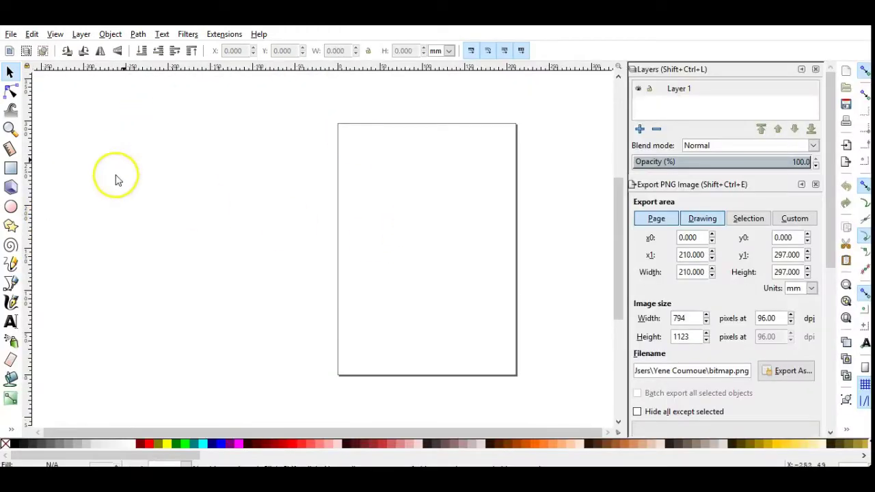
Step: Draw a tall oval, fill it brown (#A05A2C) and nudge it slightly left
click(11, 208)
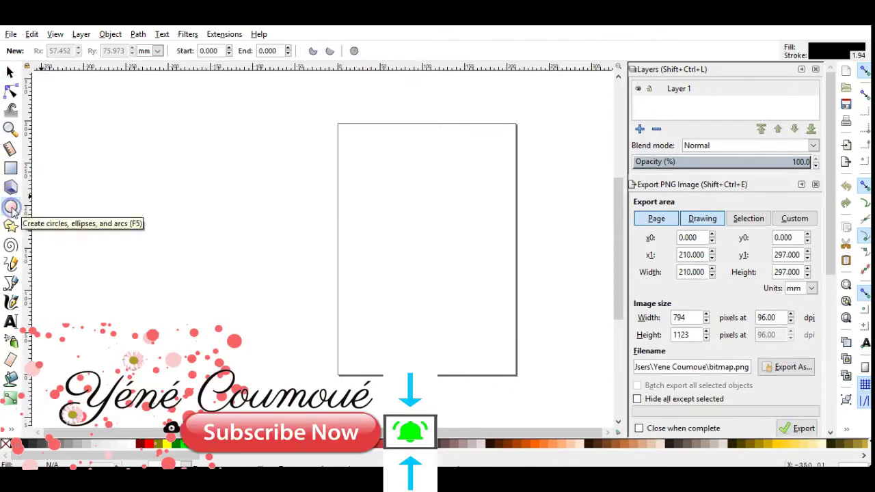
mouse_move(402, 172)
mouse_down()
mouse_move(453, 273)
mouse_move(488, 303)
mouse_up()
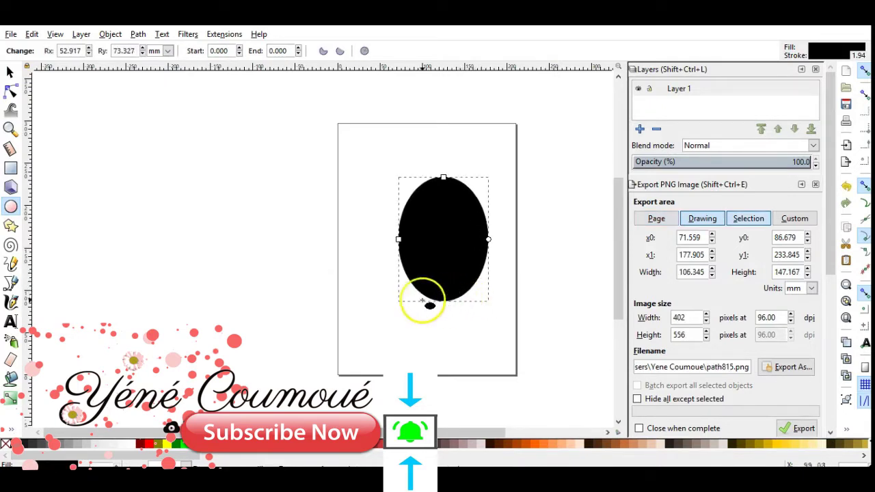
click(615, 446)
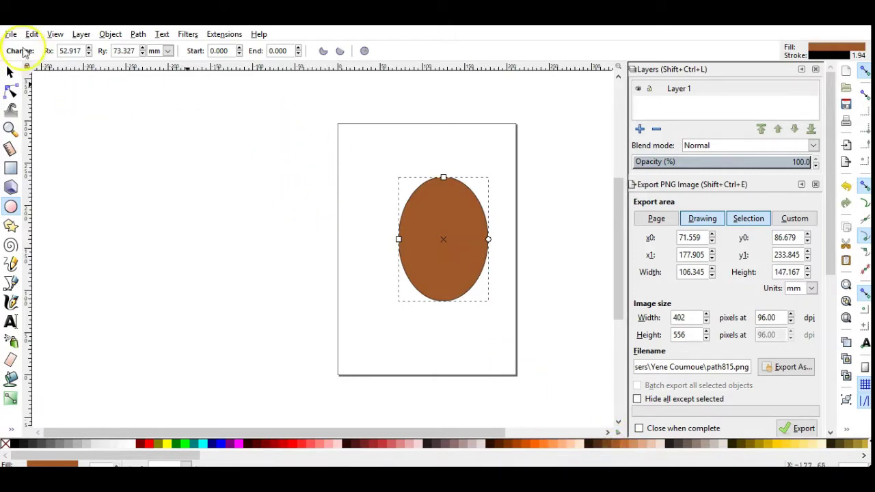
click(11, 72)
drag(449, 245, 434, 242)
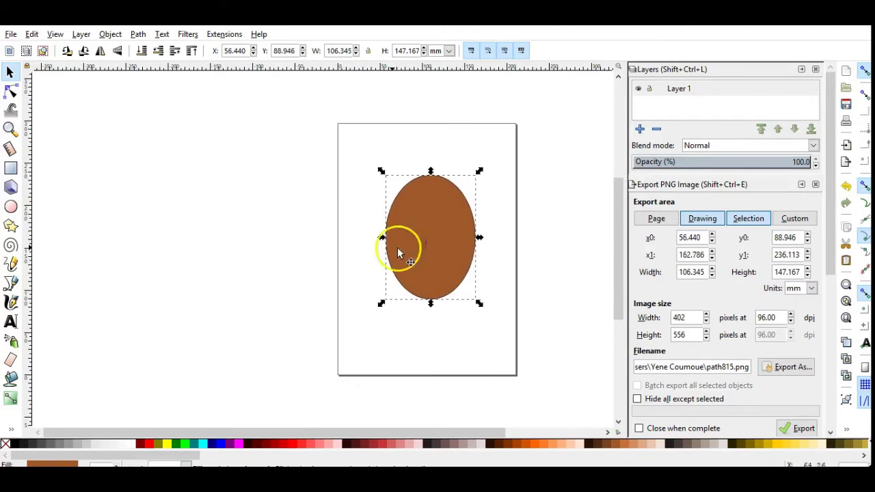
click(345, 241)
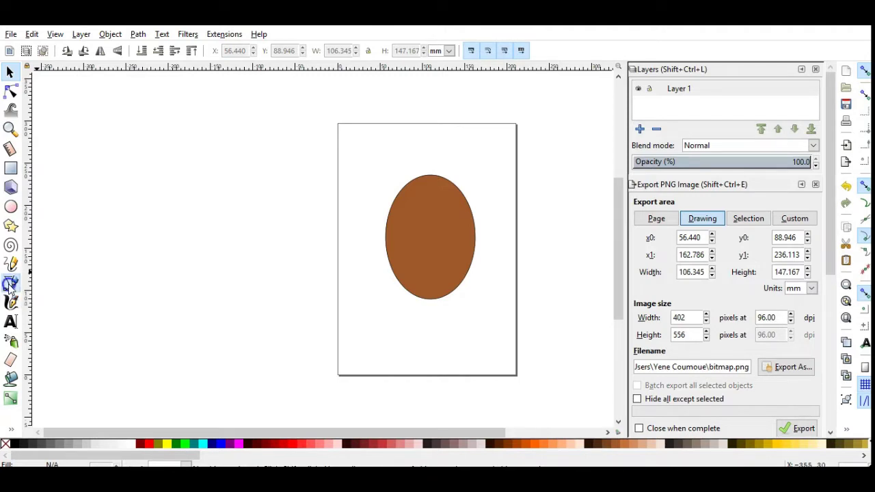
Step: Draw a vertical guide line through the centre of the brown oval
click(10, 283)
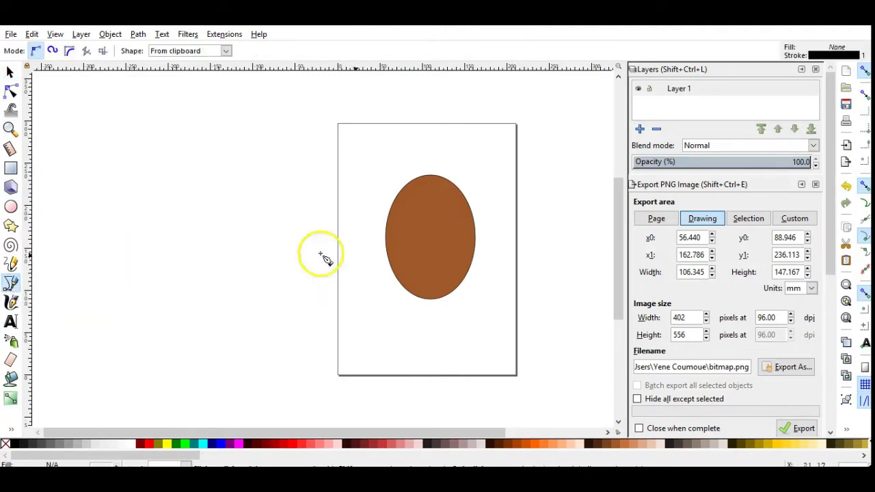
click(428, 162)
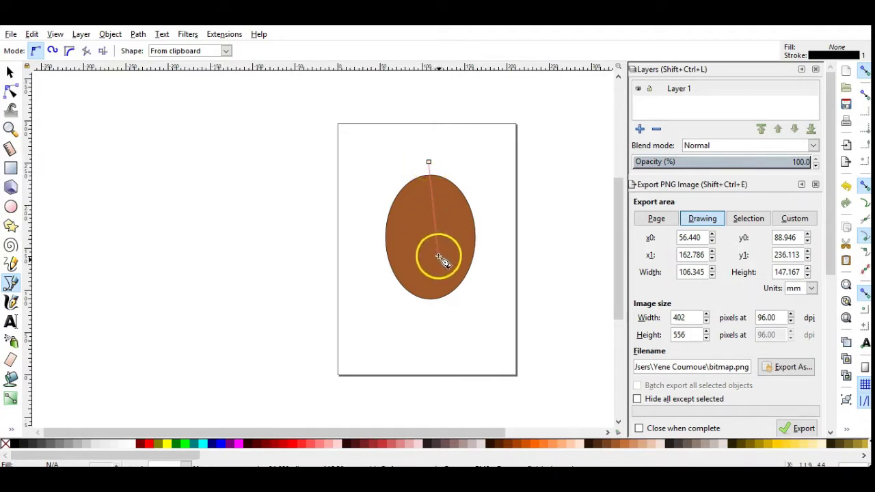
click(429, 334)
right_click(392, 395)
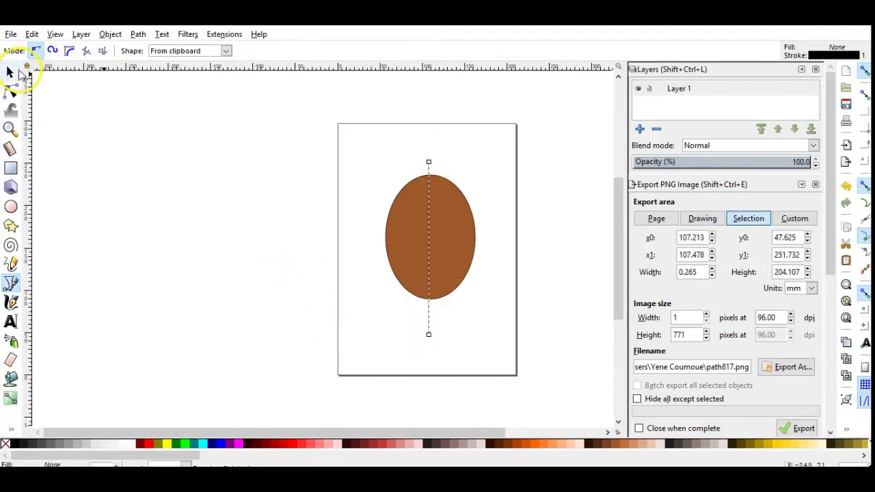
click(11, 72)
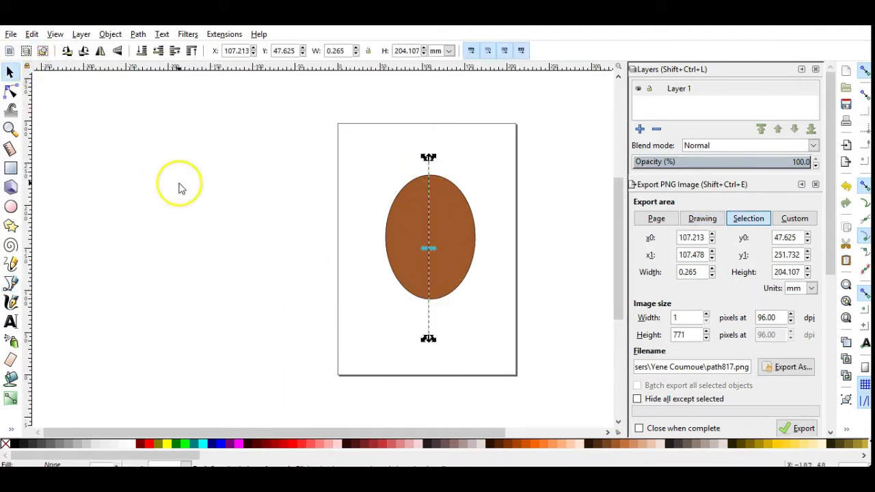
click(200, 237)
Step: Draw a horizontal guide line across the oval, then fit the drawing in view
click(11, 283)
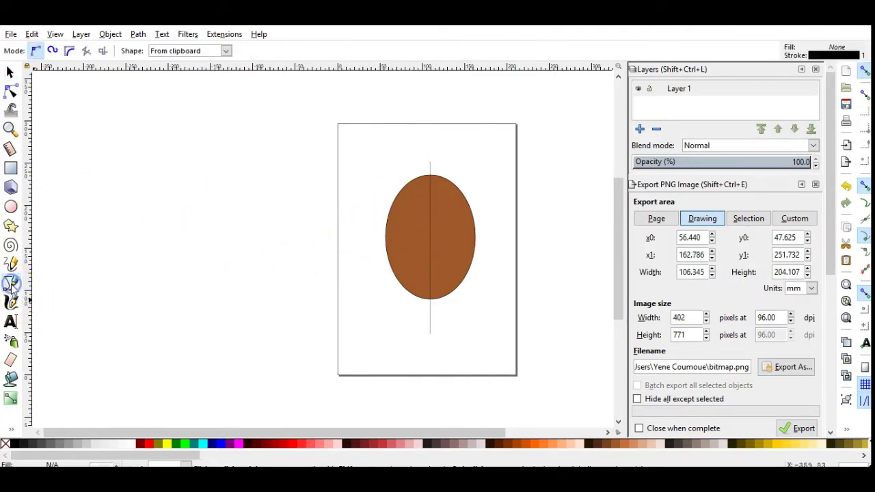
click(369, 236)
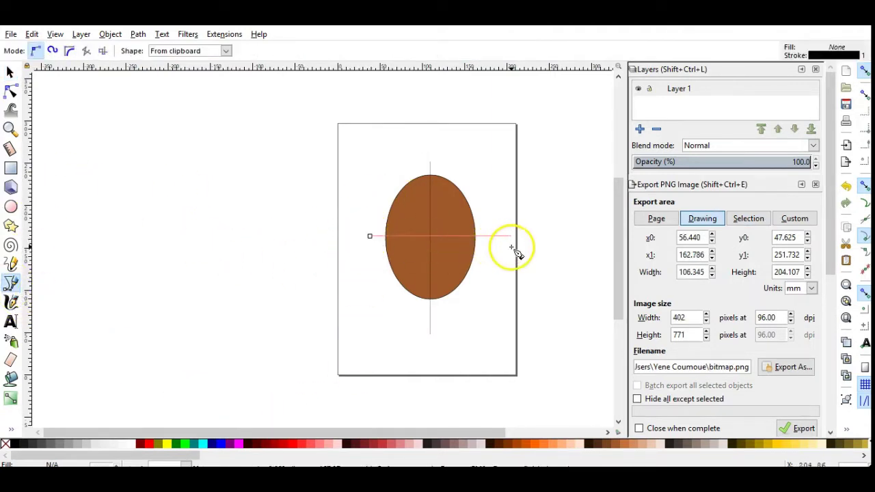
double_click(516, 263)
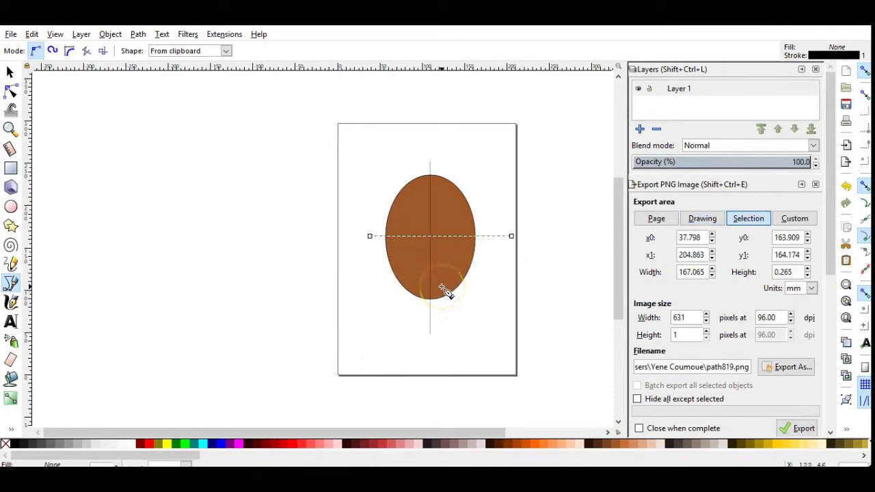
ctrl+scroll(443, 293, up, 3)
mouse_move(618, 245)
mouse_down()
mouse_move(617, 258)
mouse_move(517, 244)
mouse_up()
click(9, 72)
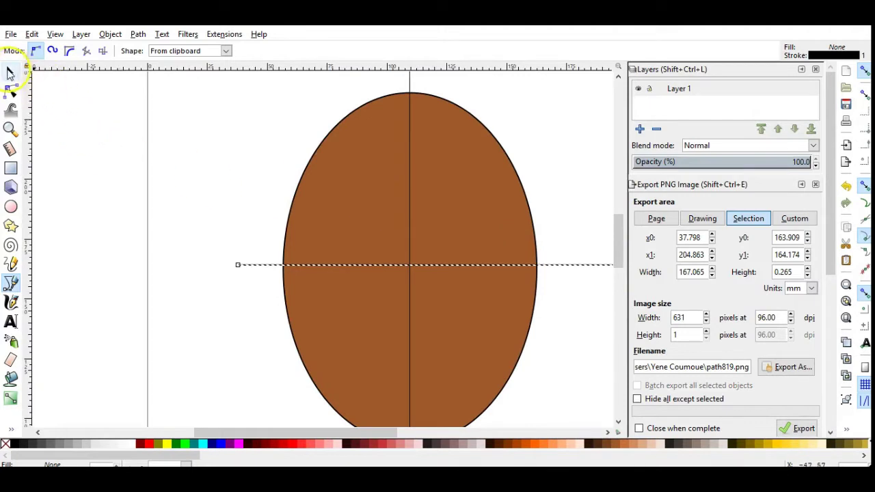
click(156, 233)
key(5)
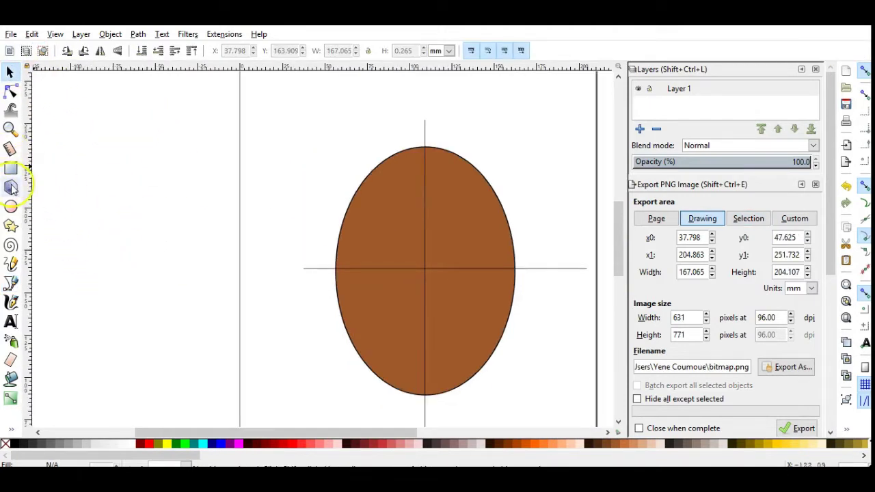
Step: Start the hair outline with a zigzag hairline across the forehead
click(12, 283)
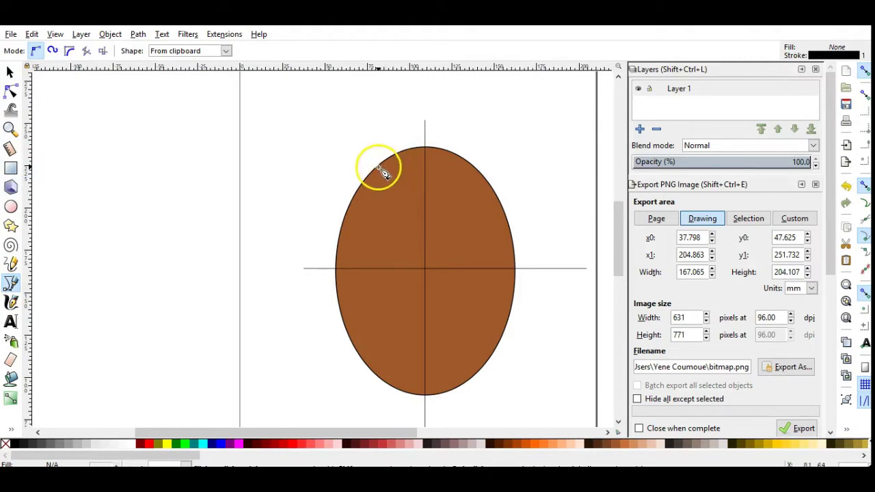
click(390, 198)
click(417, 220)
click(436, 200)
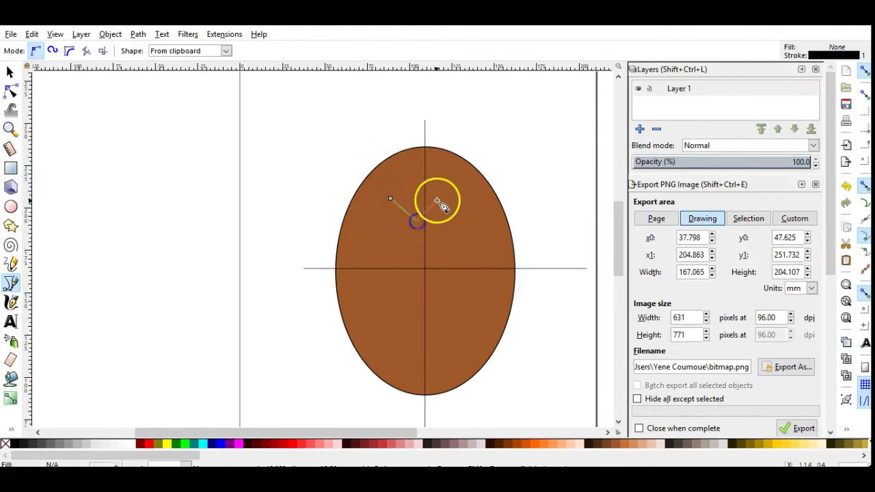
click(471, 233)
click(514, 221)
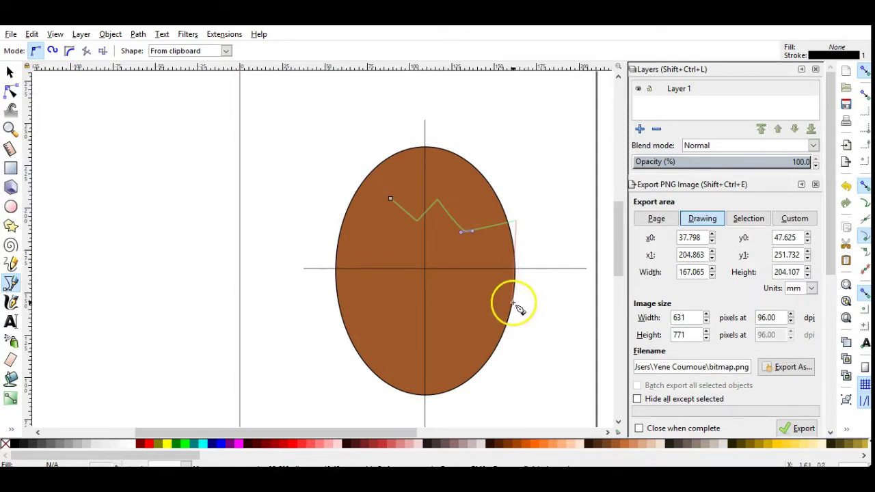
Step: Continue the hair outline around the head and close it at the starting point
click(515, 302)
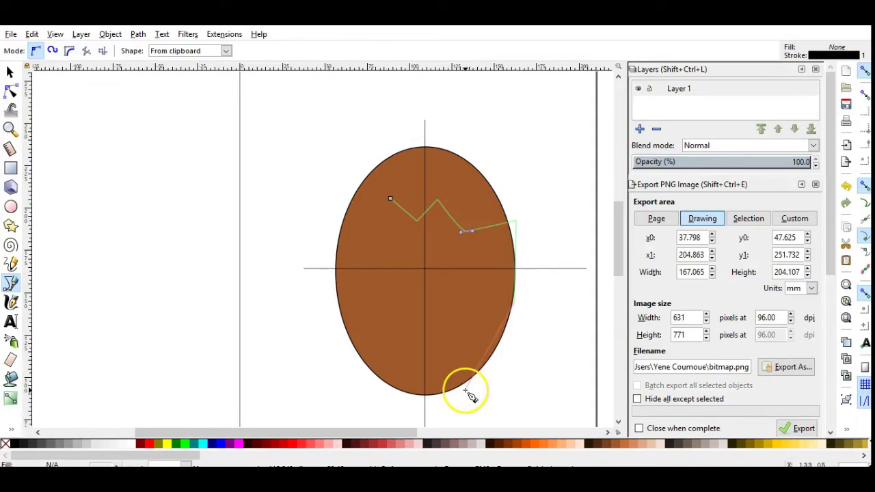
click(465, 389)
click(521, 415)
click(562, 356)
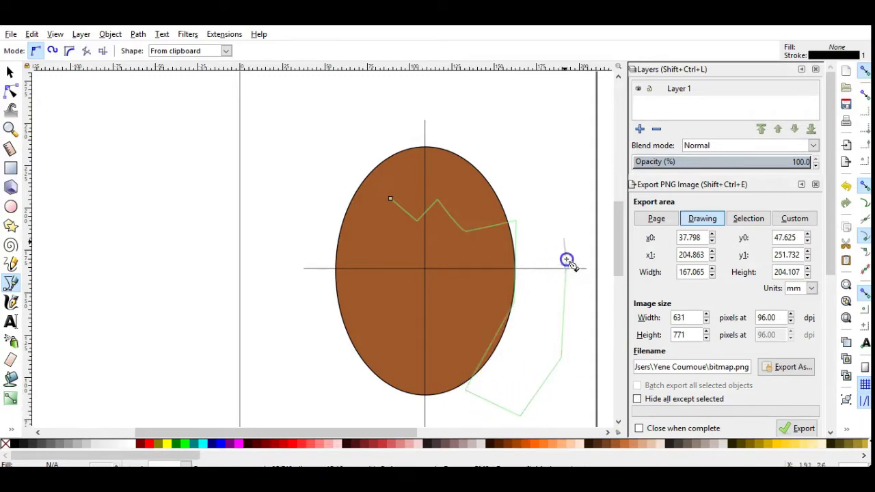
click(566, 262)
click(552, 181)
click(383, 97)
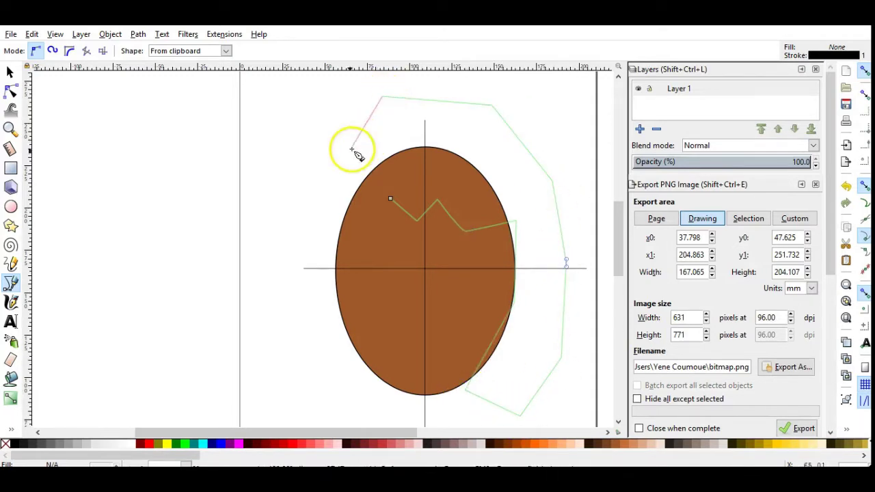
click(334, 186)
click(269, 322)
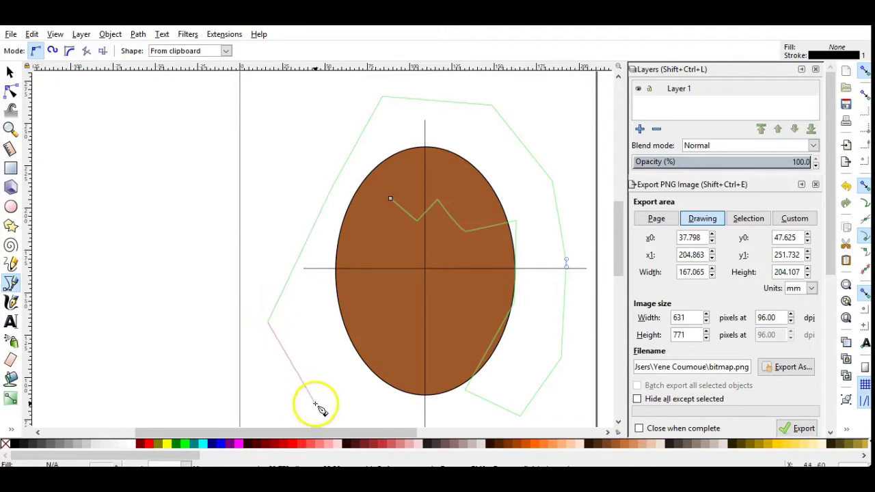
click(314, 405)
click(403, 395)
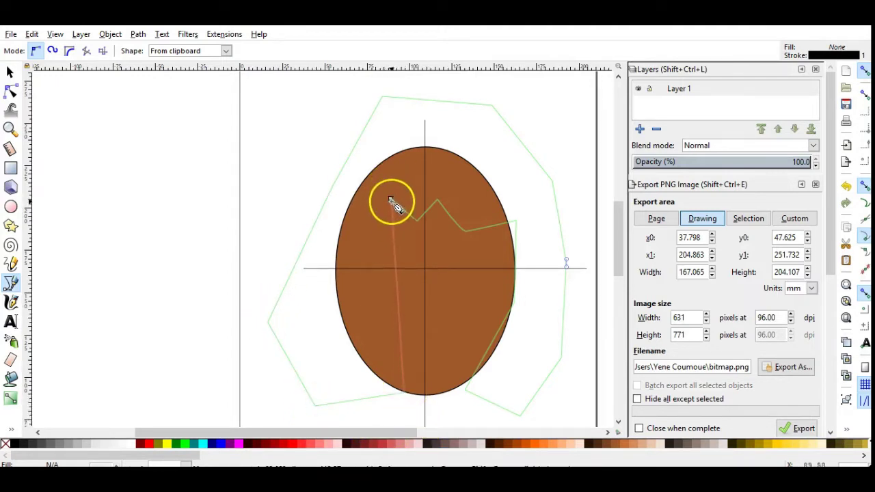
click(391, 199)
Step: Bend the hair outline's top, right, bottom and left edges outward into wavy curves
key(n)
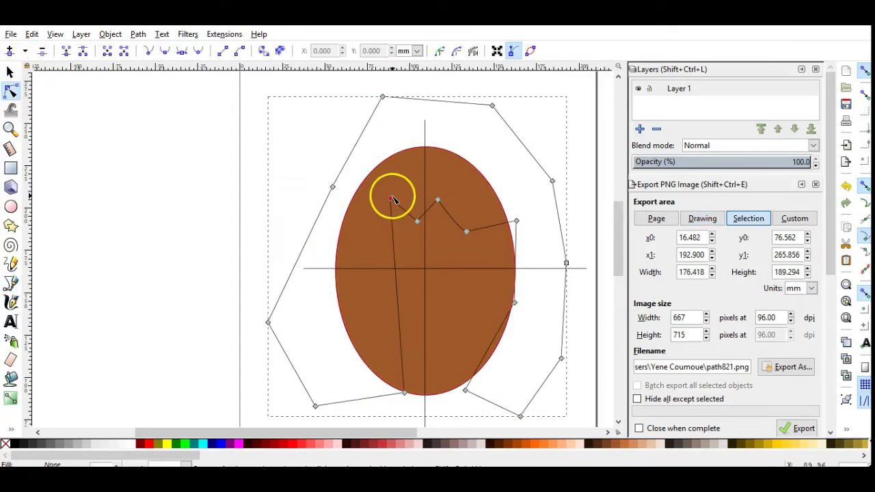
mouse_move(392, 196)
mouse_down()
mouse_move(352, 157)
mouse_move(391, 129)
mouse_up()
drag(571, 229, 579, 226)
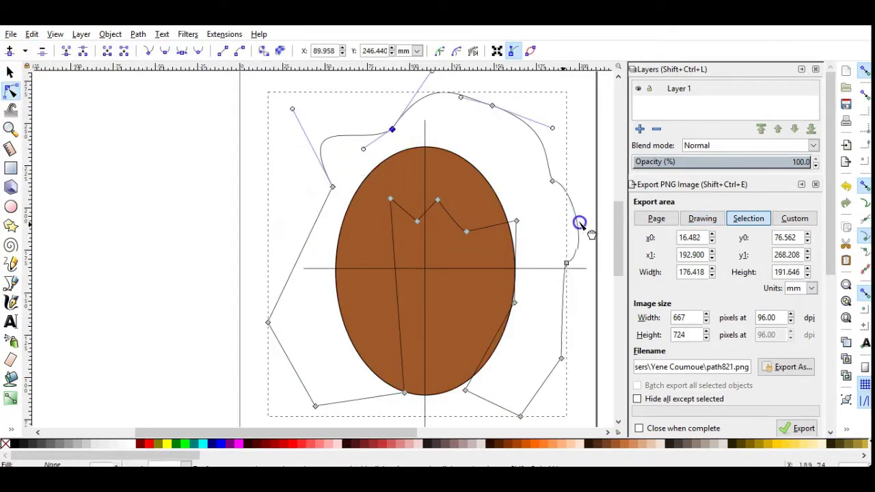
drag(567, 332, 577, 326)
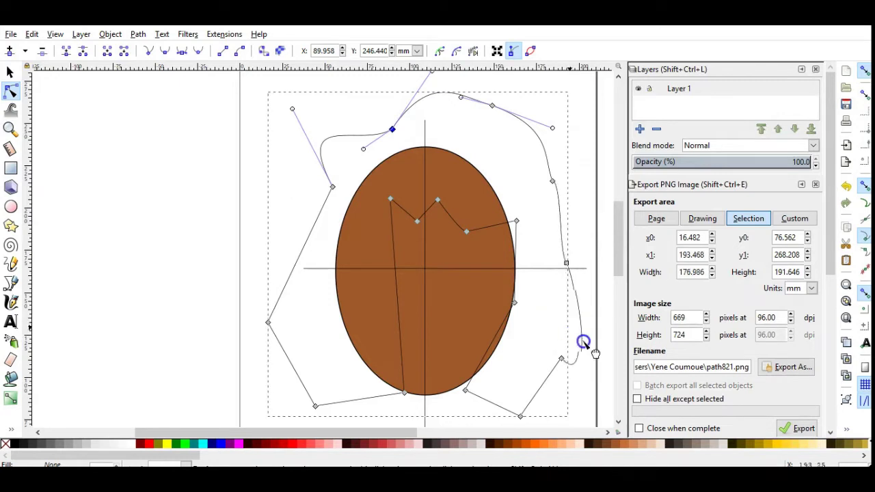
drag(540, 386, 552, 403)
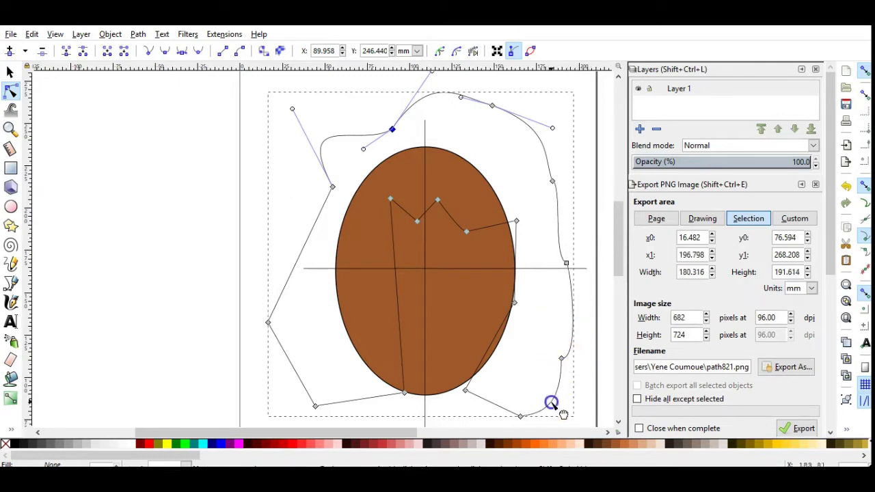
drag(490, 406, 480, 417)
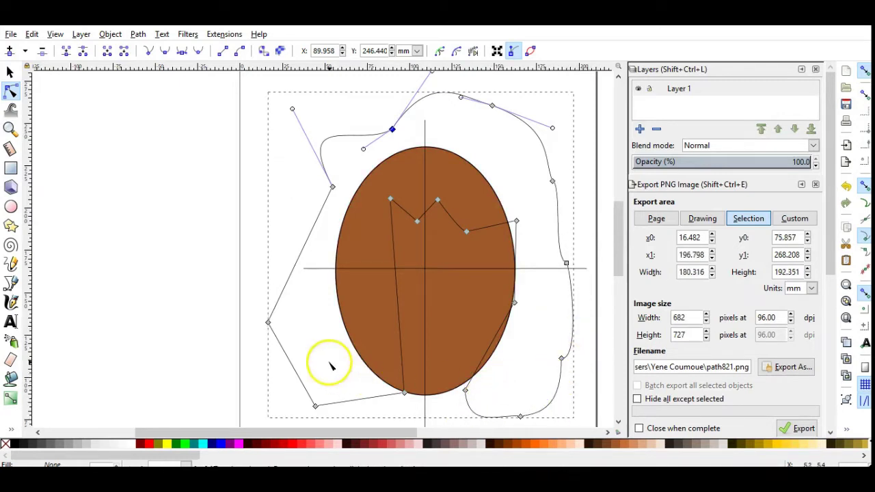
drag(290, 364, 274, 387)
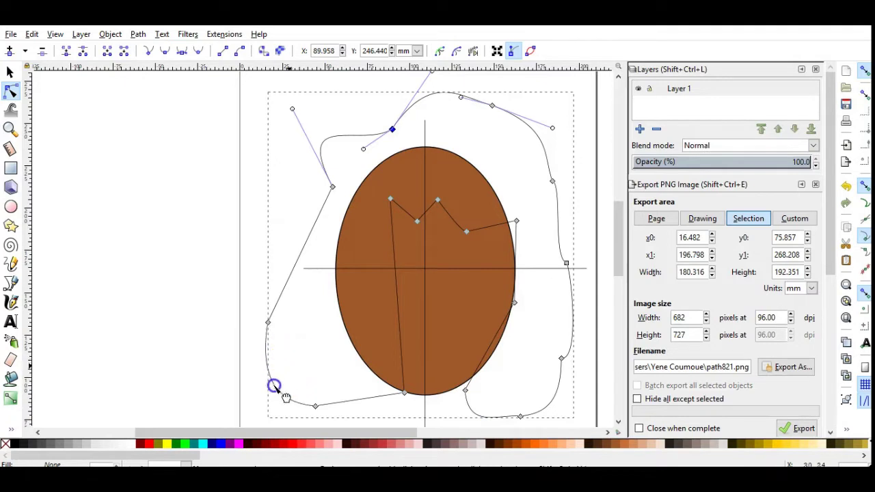
drag(301, 248, 273, 221)
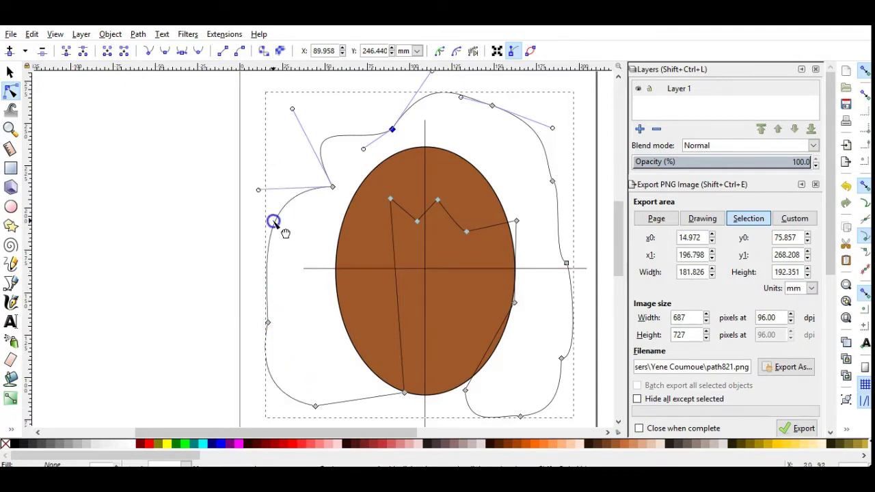
drag(292, 109, 358, 130)
scroll(469, 307, down, 4)
Step: Curve the inner hair edge along the face's left side and bend a hairline segment down
scroll(438, 218, up, 2)
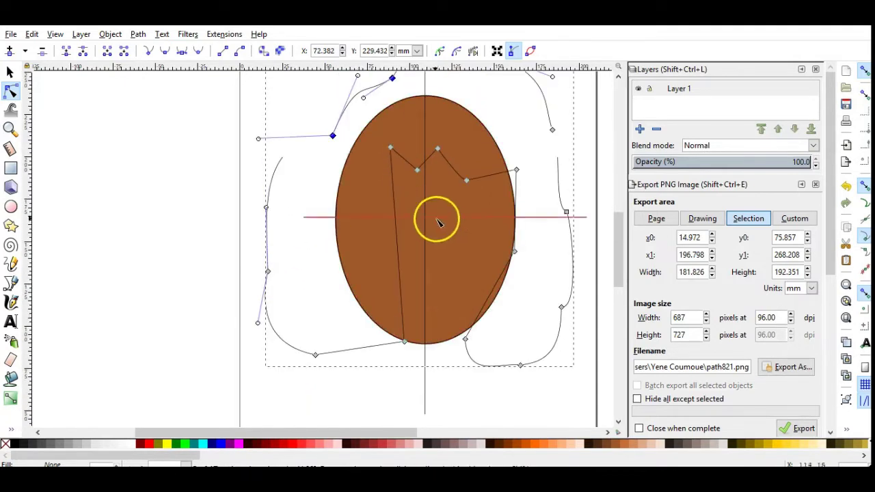
click(397, 239)
drag(396, 254, 335, 240)
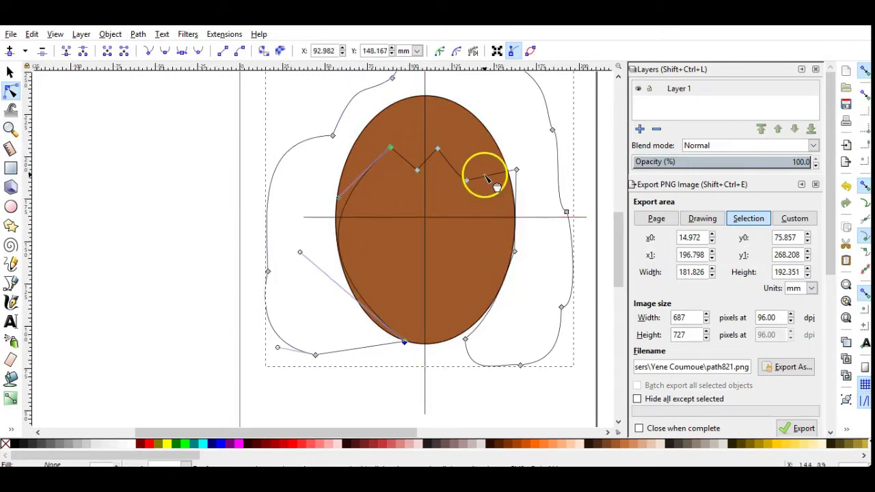
drag(492, 176, 488, 189)
click(455, 164)
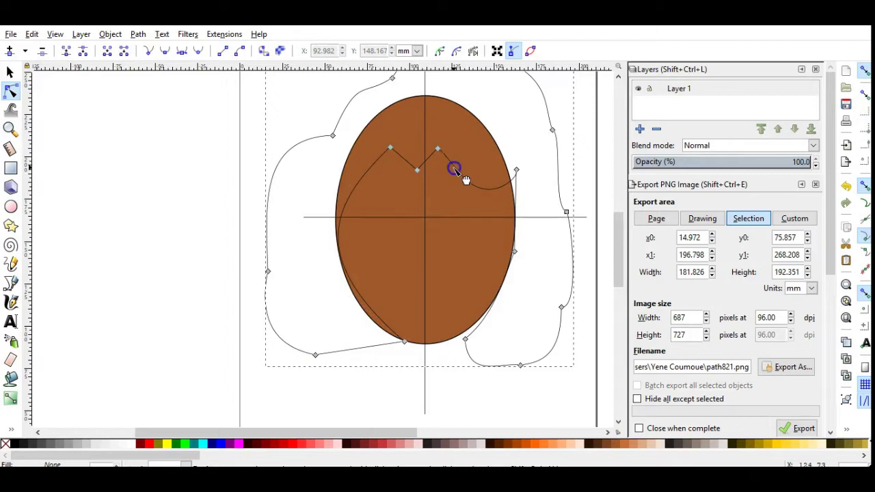
Step: Reshape the hairline's dip and right part into smooth curves meeting the face edge
click(425, 164)
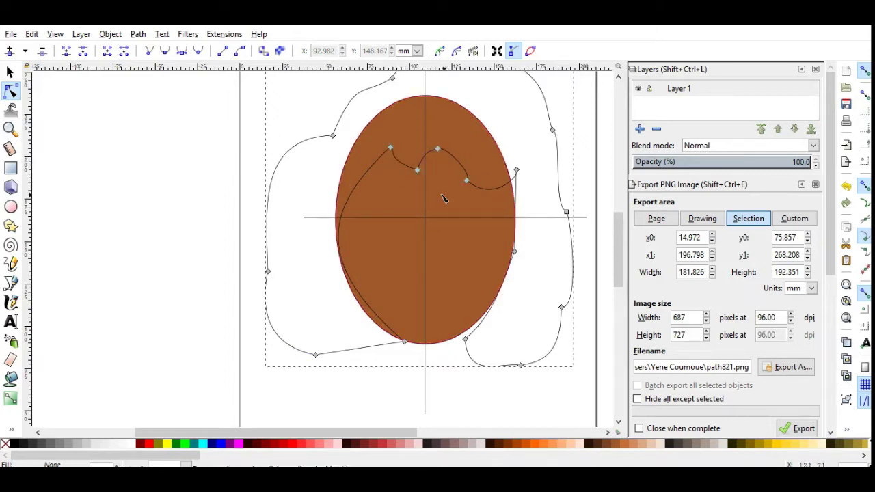
click(417, 171)
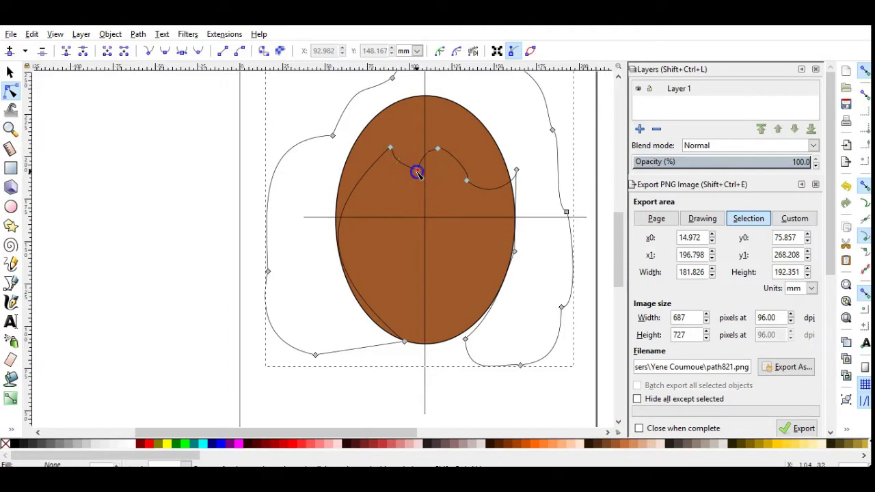
mouse_move(417, 171)
mouse_down()
mouse_move(428, 149)
mouse_move(389, 161)
mouse_up()
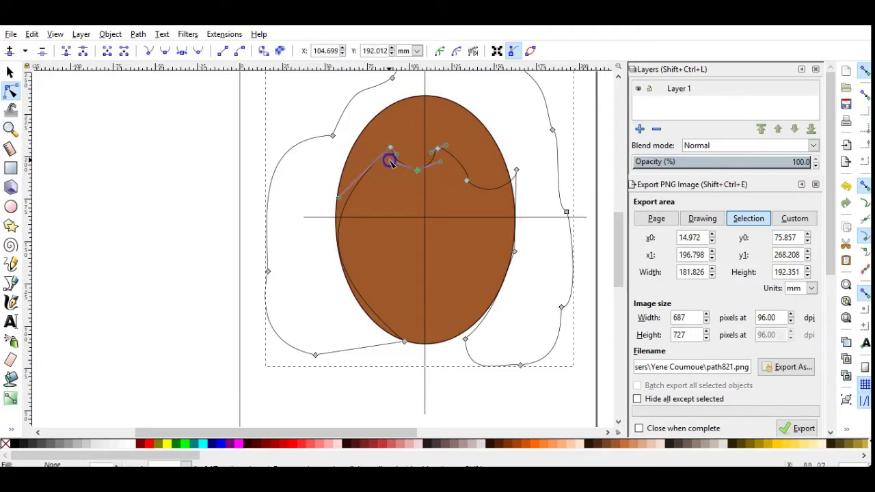
drag(463, 167, 455, 175)
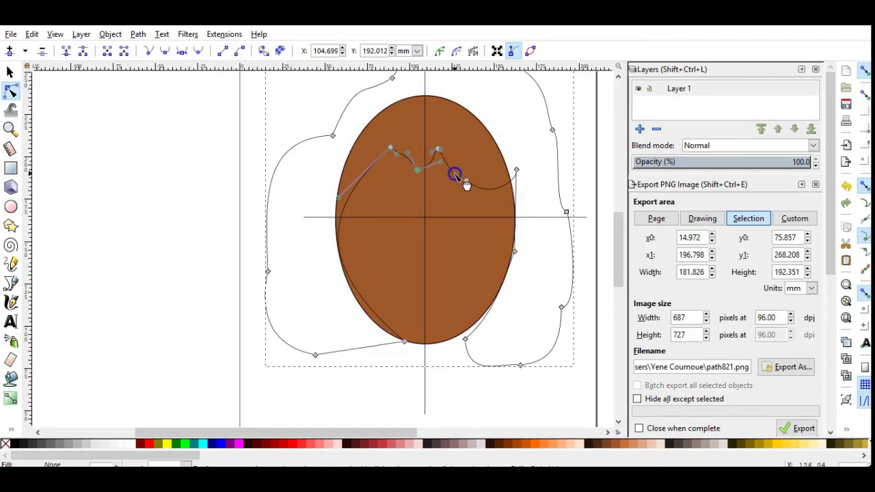
drag(496, 202, 463, 176)
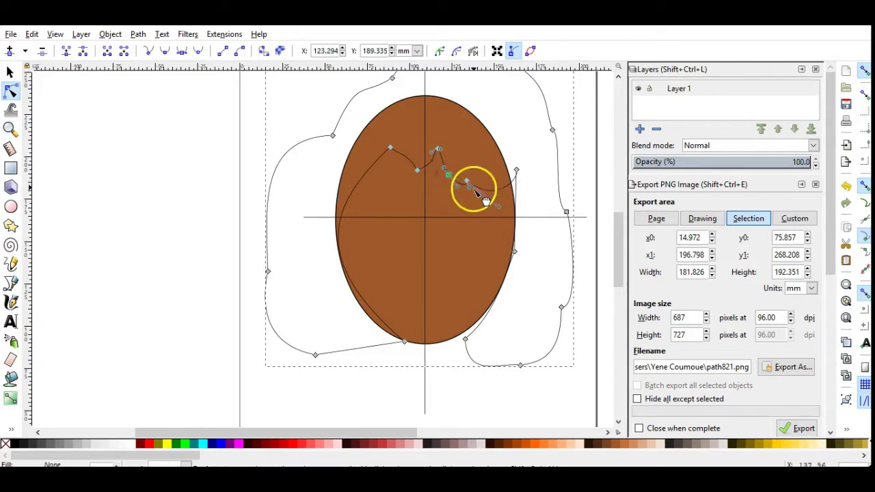
mouse_move(479, 189)
mouse_down()
mouse_move(506, 200)
mouse_move(482, 180)
mouse_move(501, 197)
mouse_up()
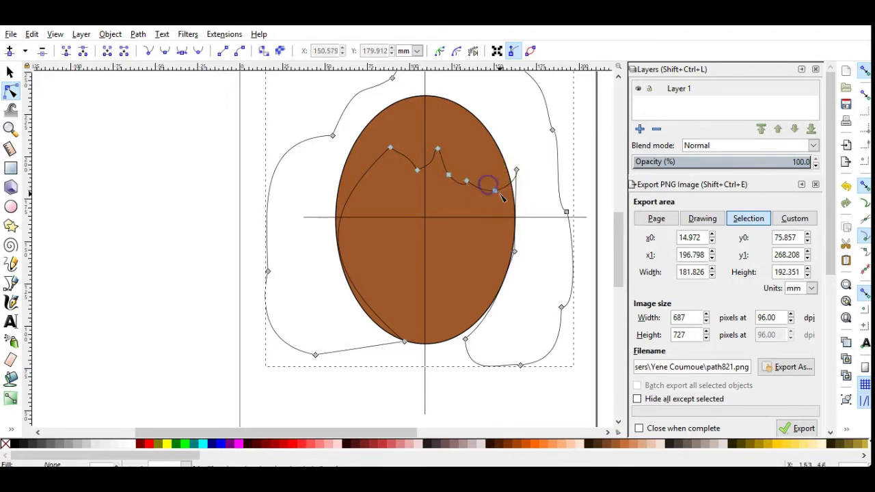
click(496, 193)
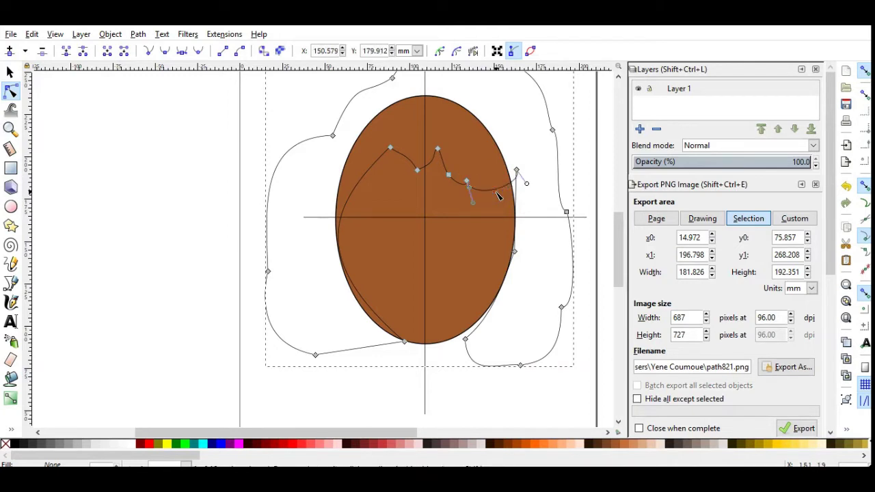
click(488, 239)
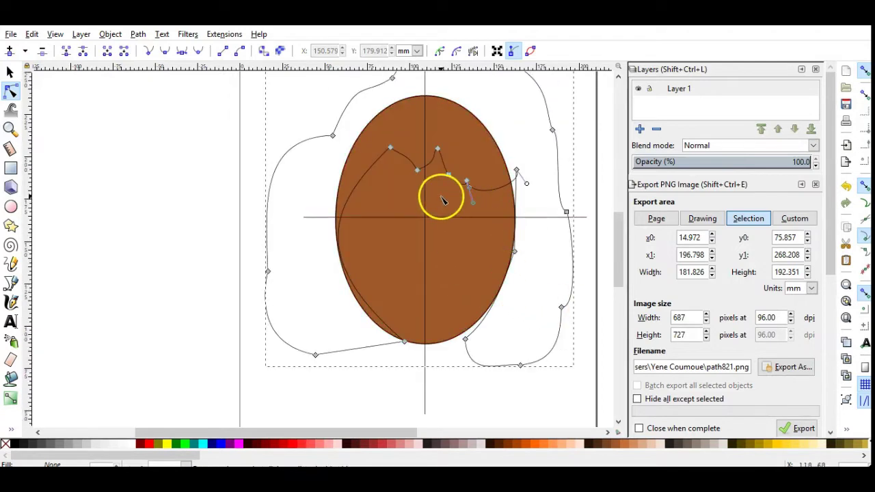
click(442, 200)
click(15, 321)
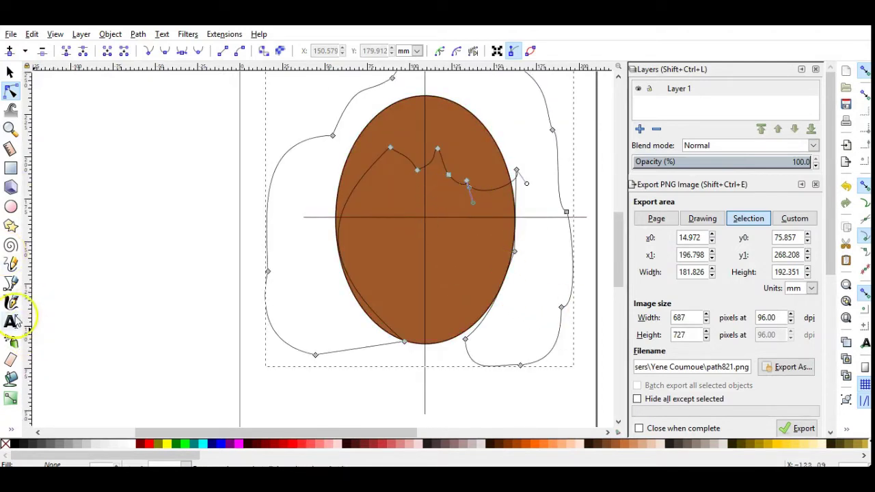
click(10, 282)
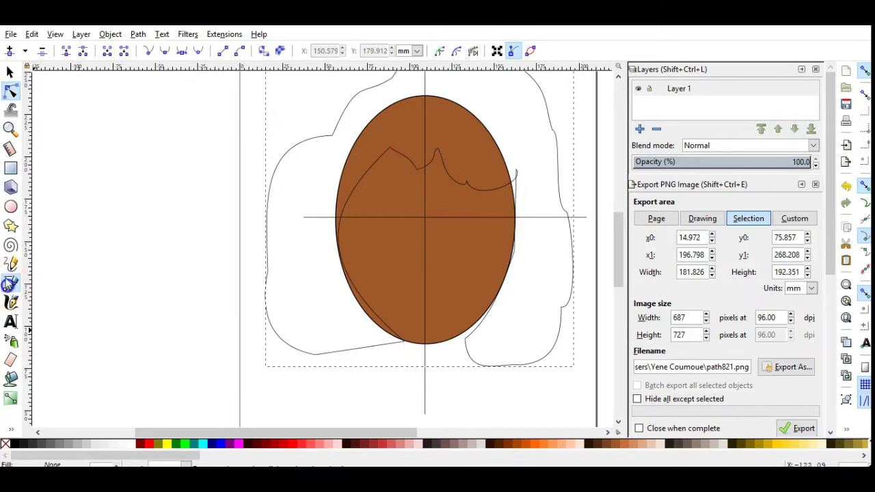
Step: Draw an eyebrow shape and a closed eye outline on the face
click(440, 197)
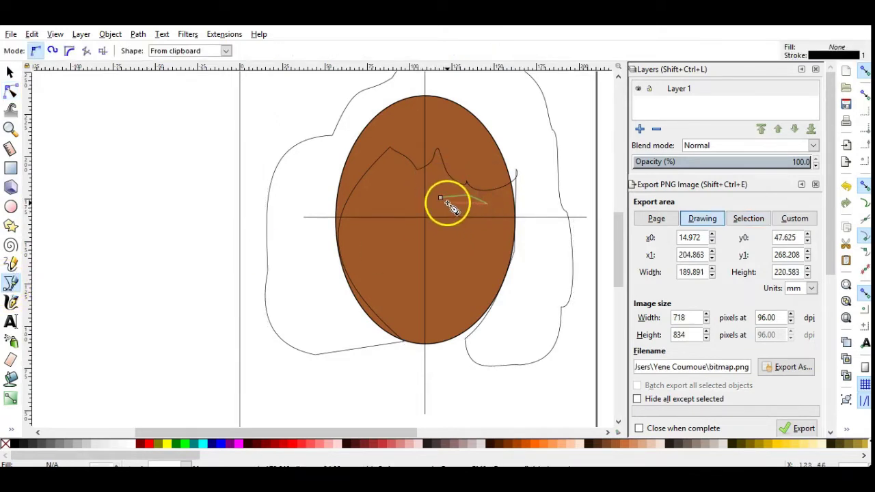
click(441, 199)
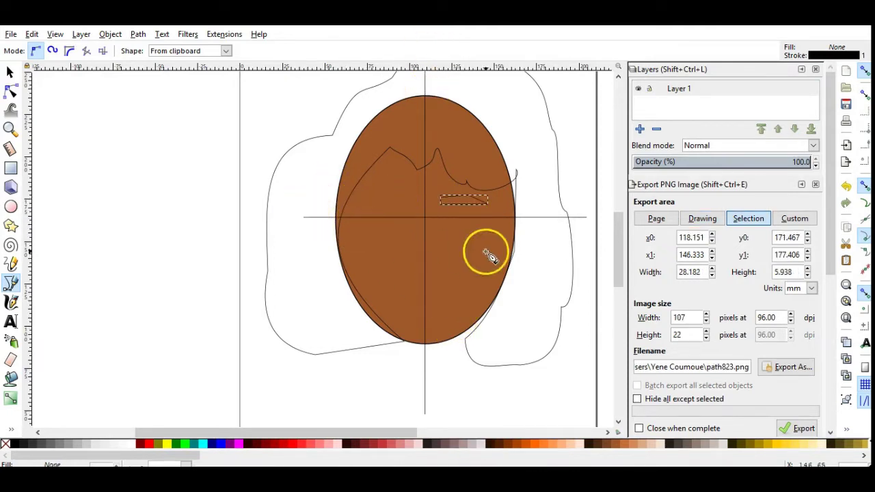
click(443, 217)
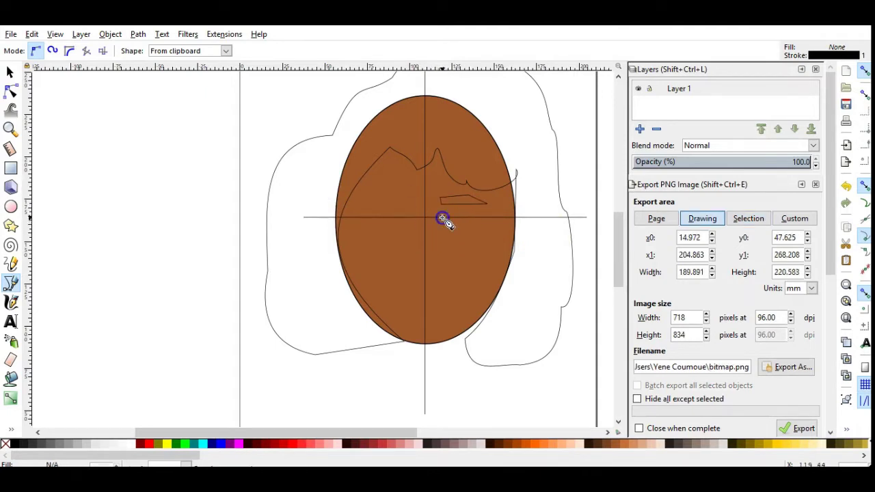
click(484, 217)
click(440, 217)
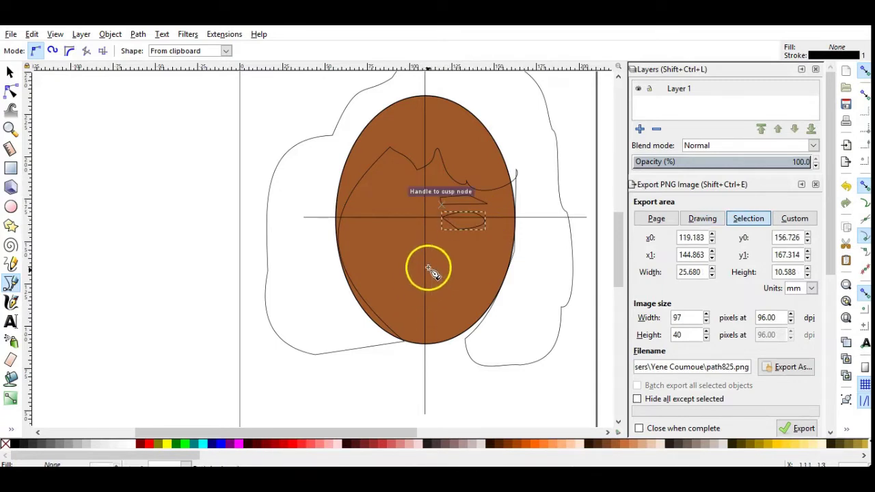
Step: Draw a short nose curve and a closed mouth outline with a curved side
click(441, 250)
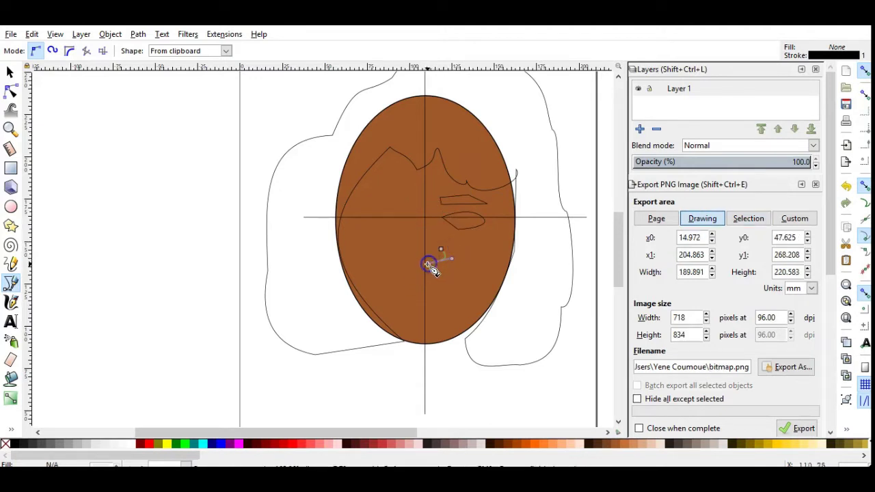
double_click(439, 260)
click(427, 292)
drag(450, 315, 421, 313)
click(426, 292)
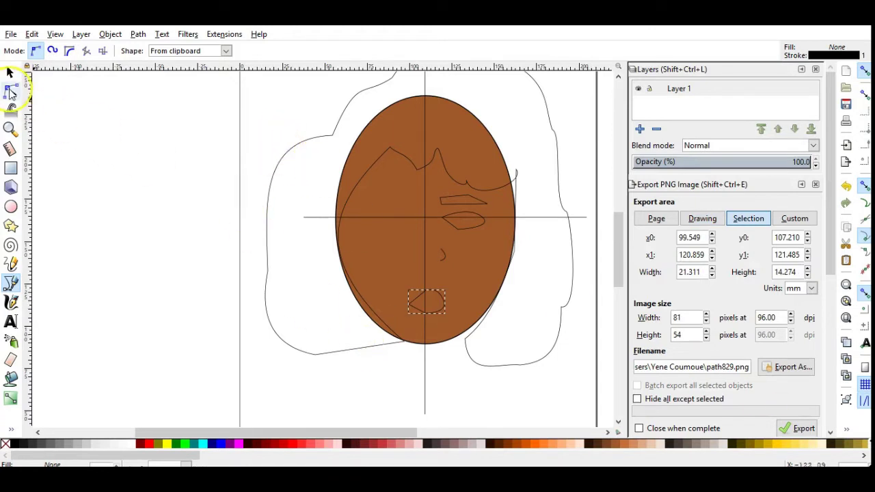
click(10, 92)
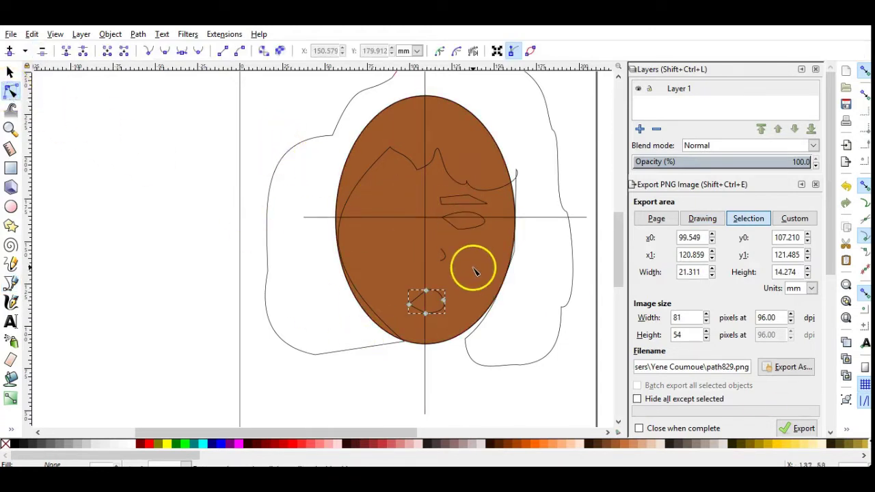
Step: Zoom in and curve the eyebrow's top edge
scroll(469, 217, up, 2)
scroll(472, 219, up, 2)
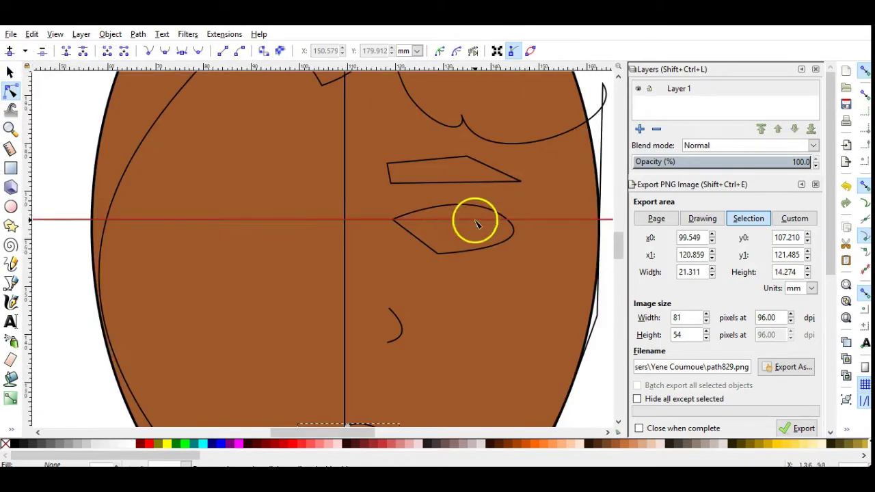
click(435, 158)
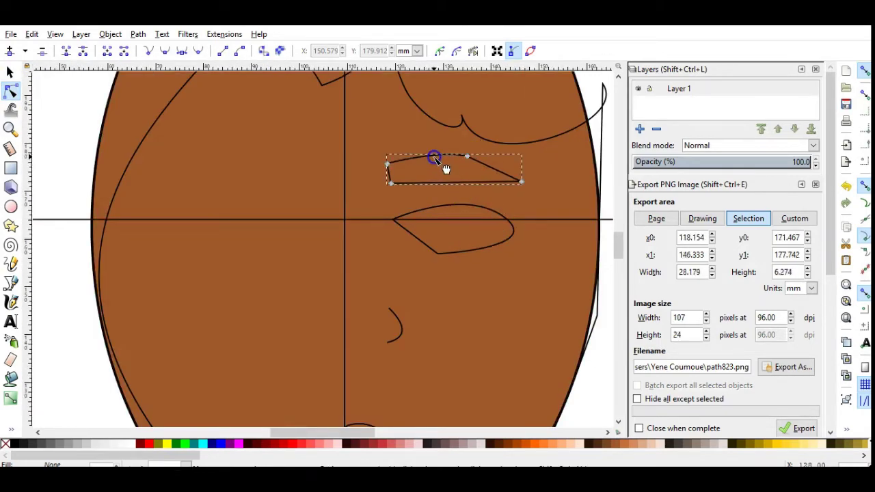
drag(446, 169, 457, 183)
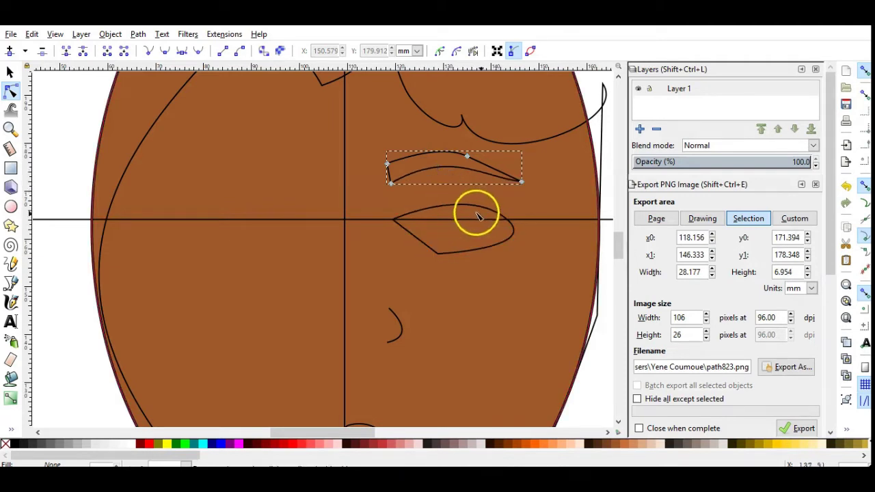
Step: Reshape the eye into a smooth almond by stretching its tip and curving both edges
click(512, 231)
drag(505, 220, 518, 233)
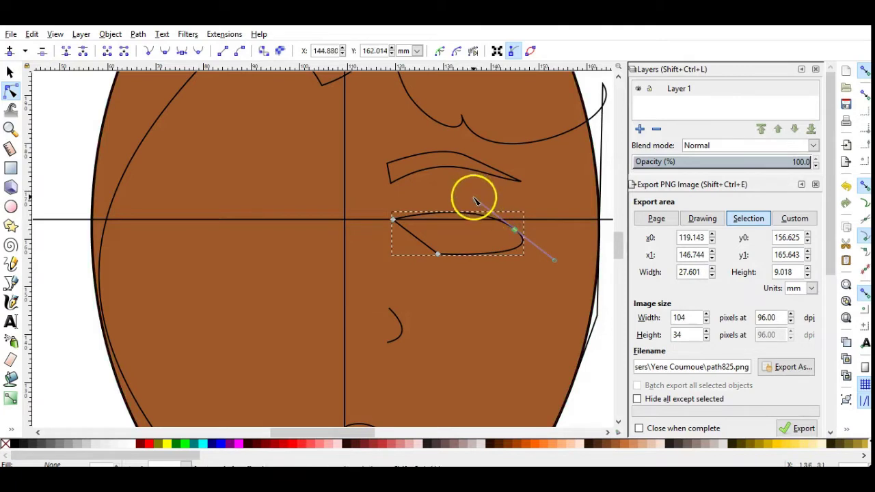
drag(476, 198, 485, 169)
drag(464, 163, 471, 162)
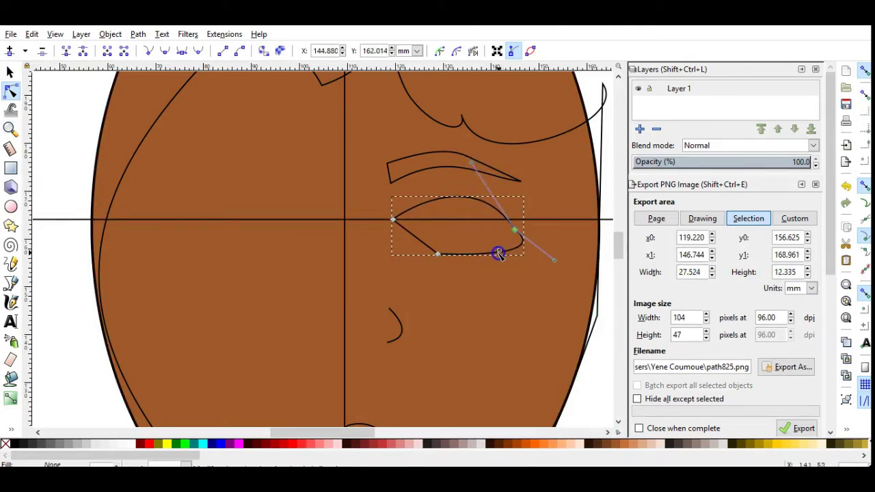
key(Escape)
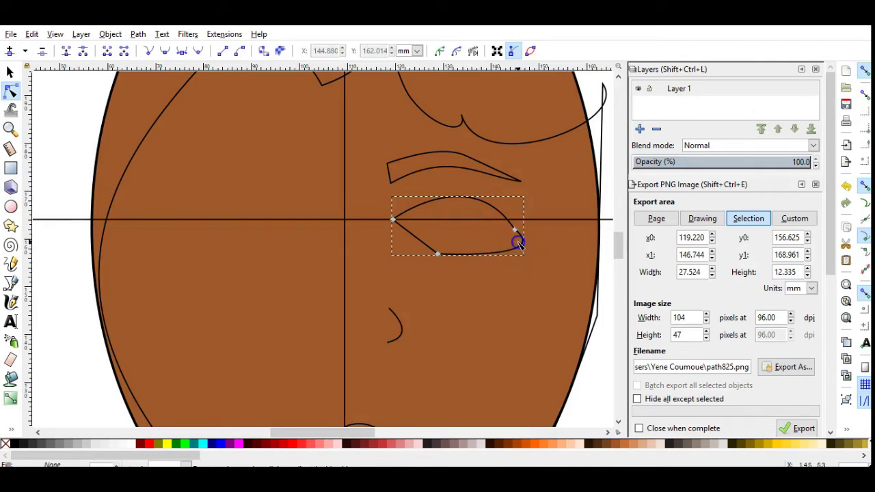
click(520, 246)
mouse_move(554, 260)
mouse_down()
mouse_move(525, 270)
mouse_move(501, 261)
mouse_up()
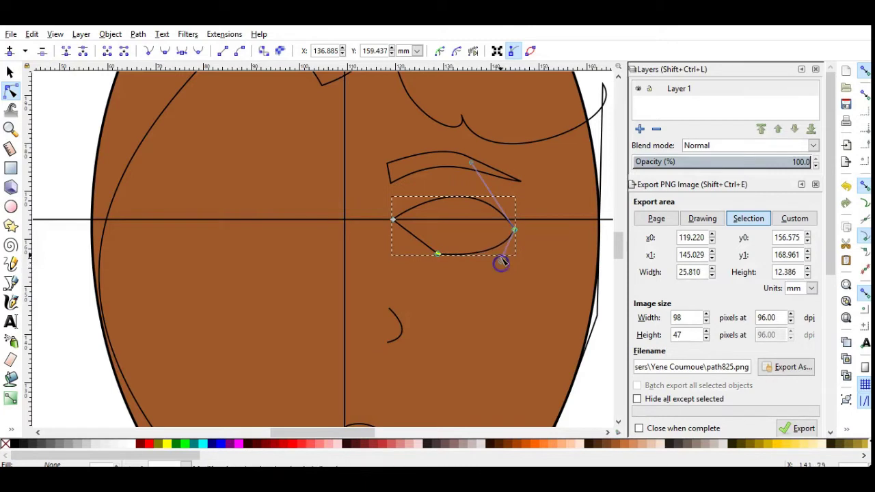
mouse_move(423, 244)
mouse_down()
mouse_move(448, 250)
mouse_move(420, 250)
mouse_move(445, 256)
mouse_move(438, 250)
mouse_move(399, 270)
mouse_move(402, 292)
mouse_move(406, 275)
mouse_move(397, 318)
mouse_up()
Step: Round out the mouth outline's upper-left curve and move its right node down
scroll(437, 255, down, 2)
click(400, 269)
scroll(375, 316, down, 3)
click(376, 316)
scroll(401, 285, up, 3)
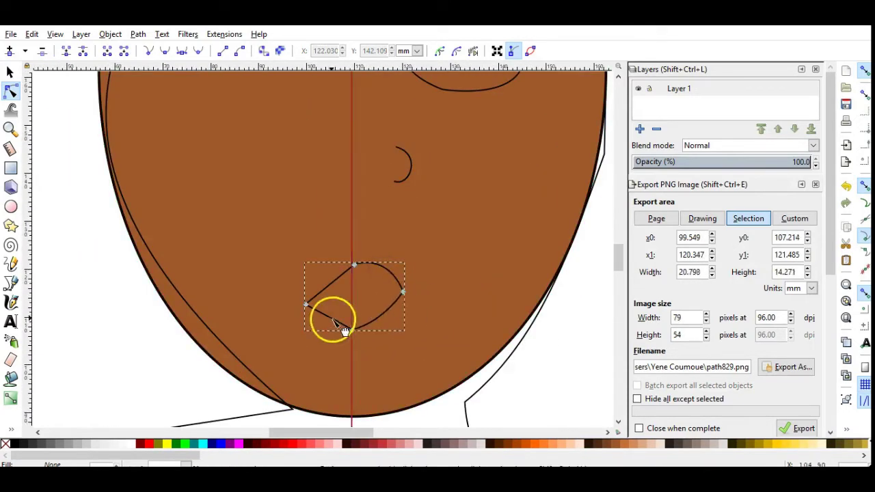
mouse_move(332, 316)
mouse_down()
mouse_move(315, 266)
mouse_move(335, 334)
mouse_move(391, 319)
mouse_up()
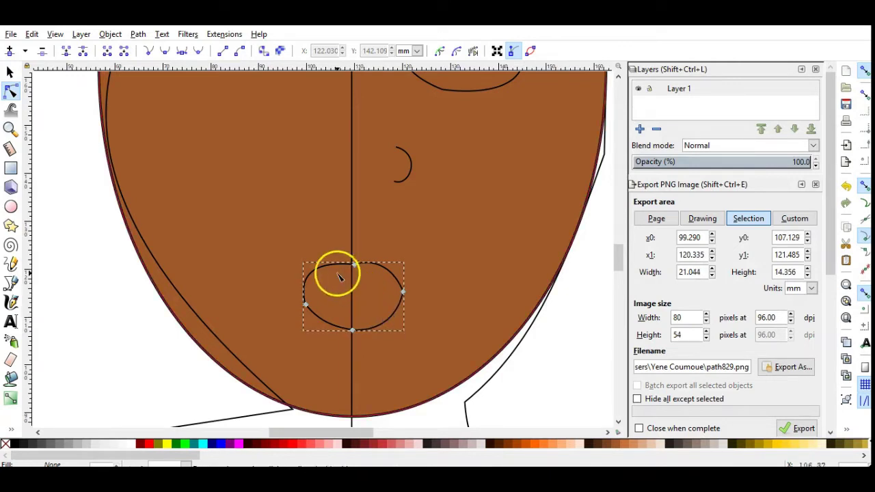
drag(318, 271, 394, 274)
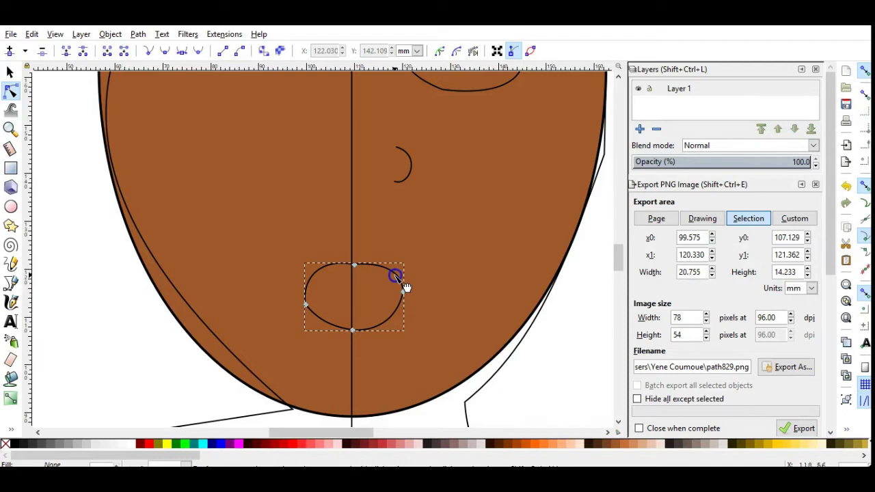
click(403, 296)
drag(404, 292, 403, 300)
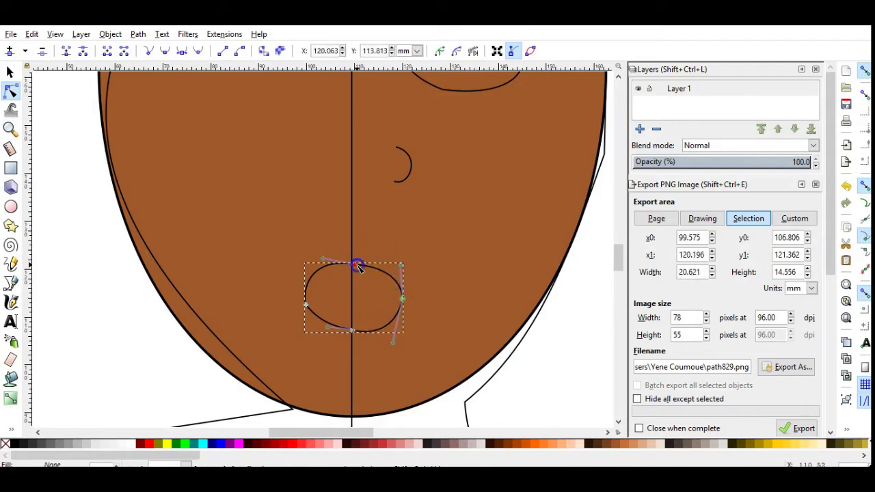
Step: Pull a sharp dip into the middle of the upper lip and flatten the top edge
drag(357, 265, 389, 260)
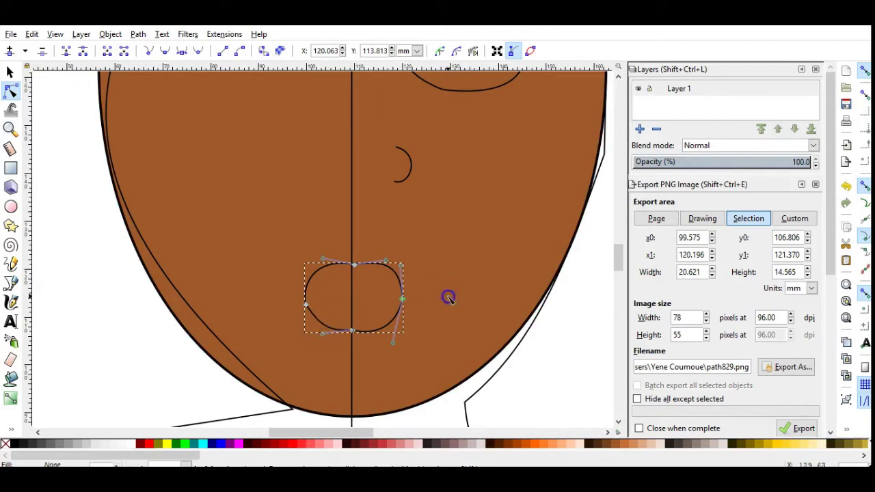
drag(326, 283, 319, 280)
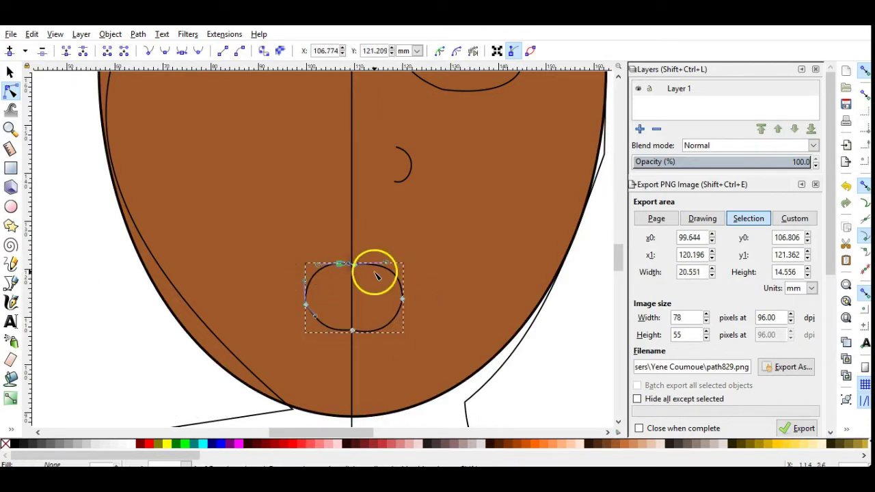
drag(376, 276, 356, 274)
click(358, 272)
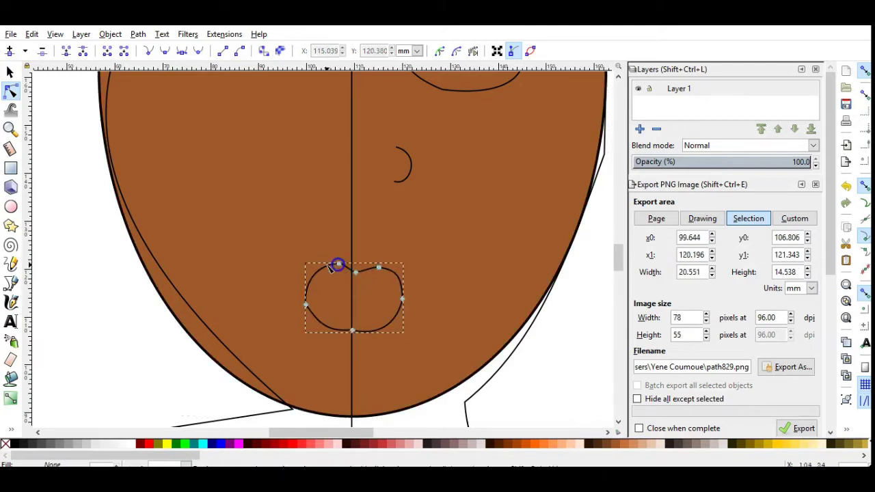
drag(338, 264, 338, 270)
drag(410, 299, 409, 307)
Step: Adjust the mouth's lower nodes to shape the rounded bottom lip curve
click(315, 280)
click(363, 335)
click(344, 303)
click(371, 299)
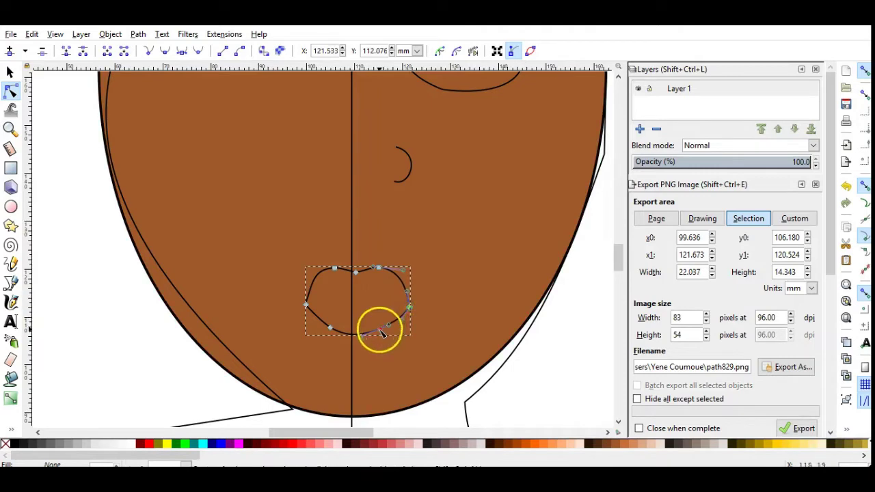
click(380, 328)
drag(332, 326, 328, 328)
click(363, 335)
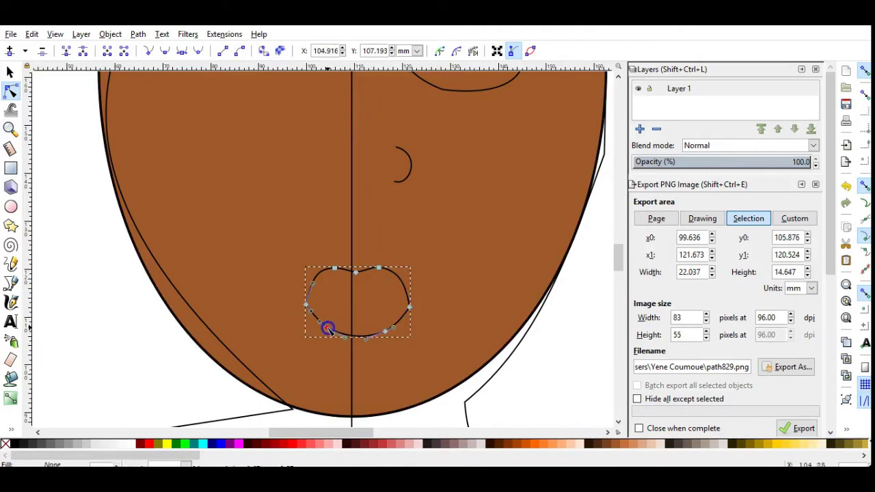
Step: Adjust the eye's left corner and its lower curve
key(Escape)
scroll(386, 294, up, 2)
ctrl+scroll(380, 218, down, 3)
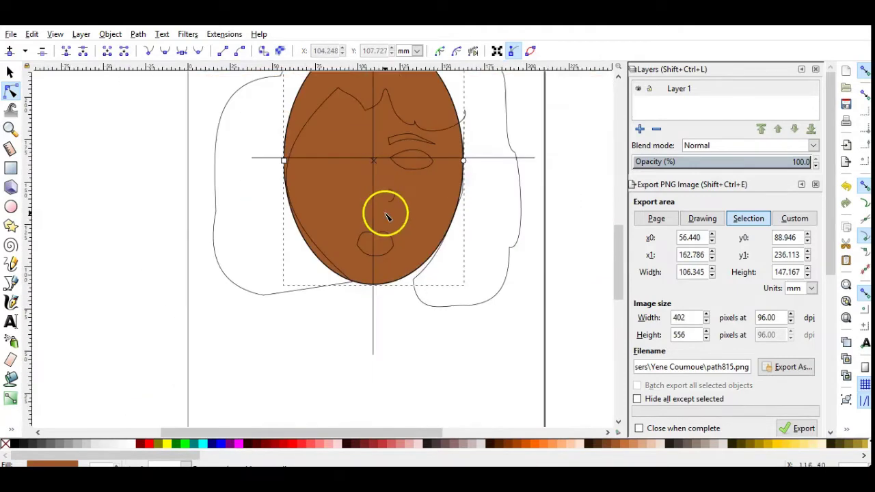
ctrl+scroll(403, 184, up, 2)
click(419, 156)
ctrl+scroll(358, 167, up, 1)
click(355, 175)
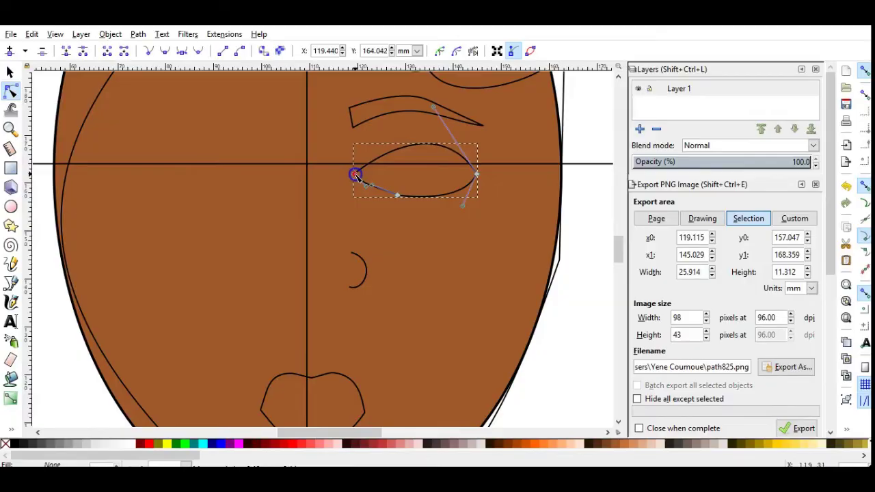
drag(355, 175, 352, 175)
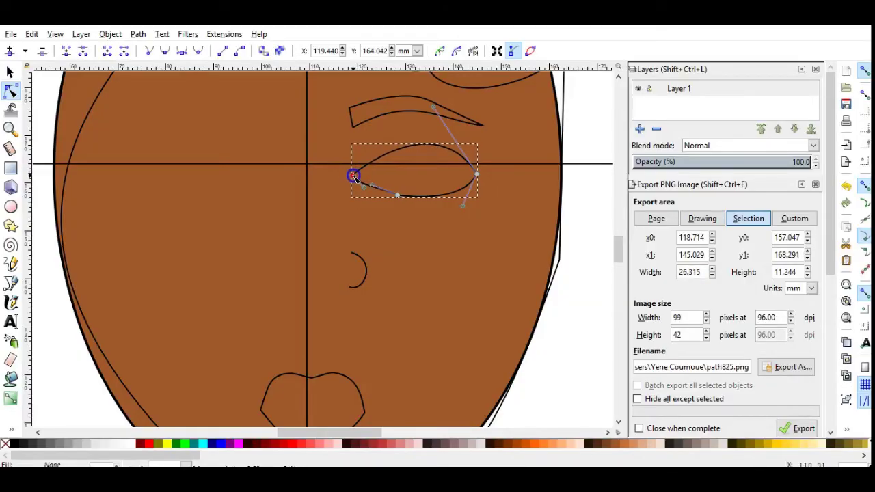
drag(396, 194, 400, 208)
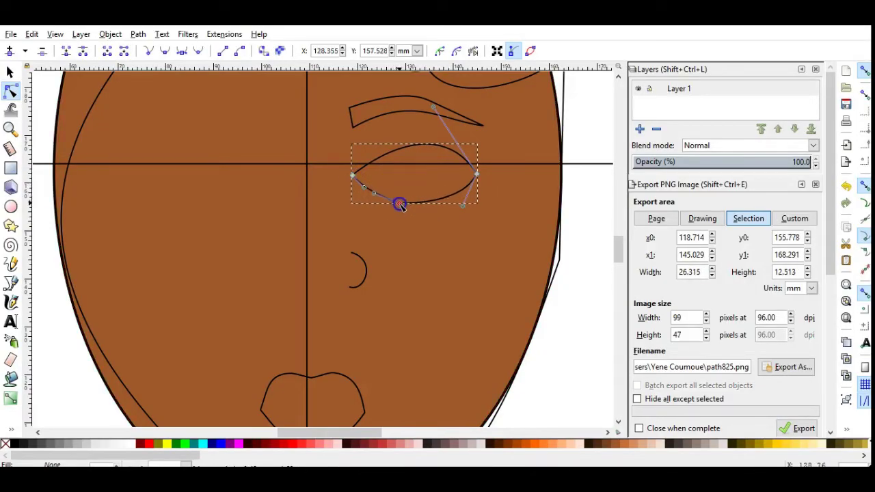
drag(400, 209, 398, 200)
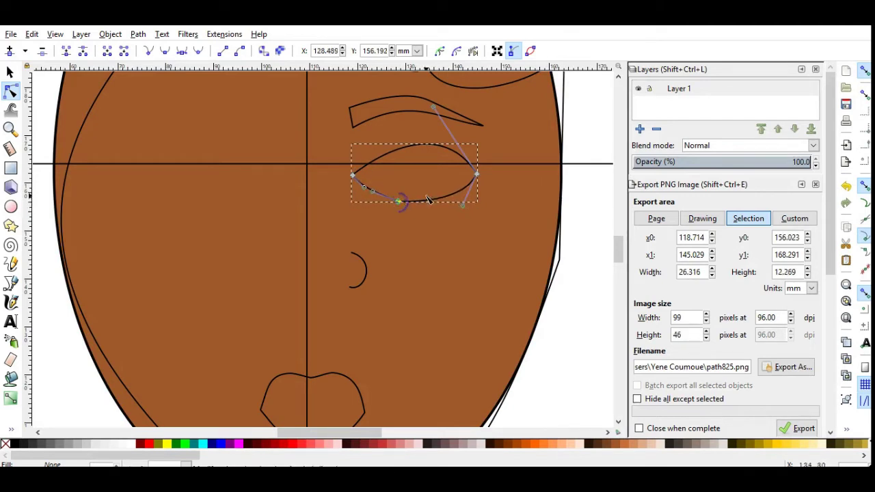
Step: Delete the eye's bottom node so the eye has two pointed corners
click(443, 254)
click(404, 199)
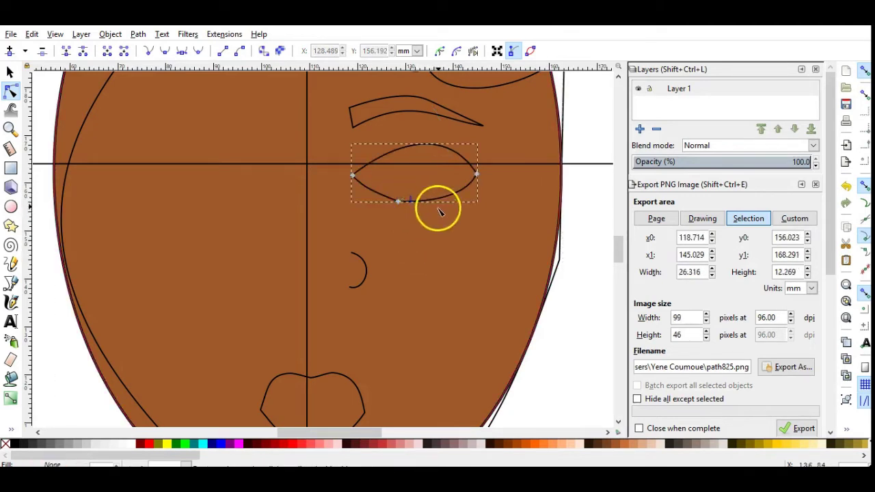
drag(408, 220, 410, 221)
key(Delete)
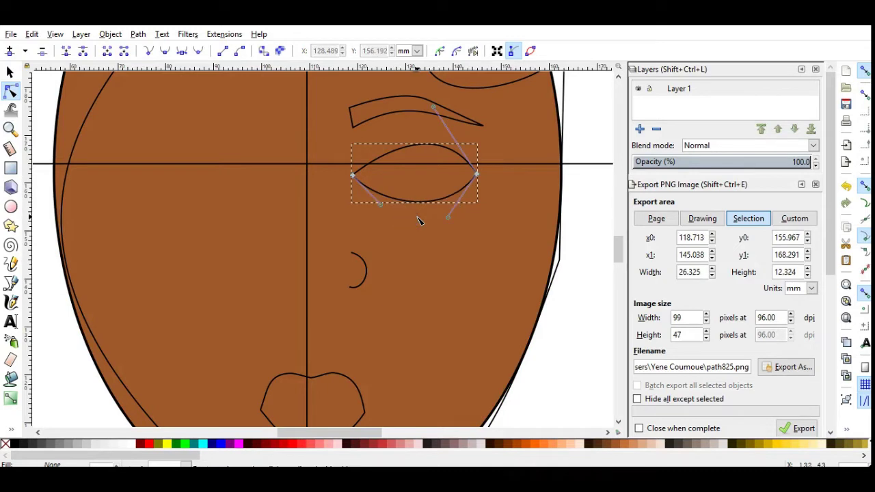
click(426, 238)
click(434, 209)
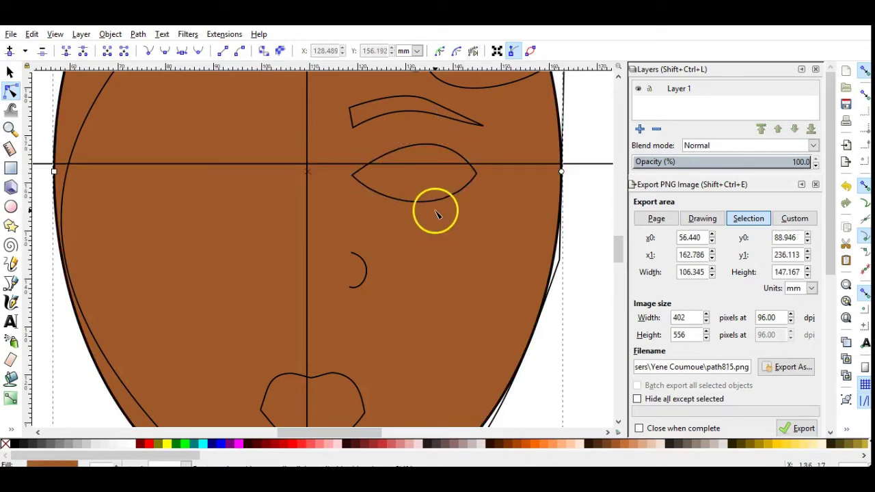
click(395, 273)
scroll(395, 274, down, 2)
click(360, 231)
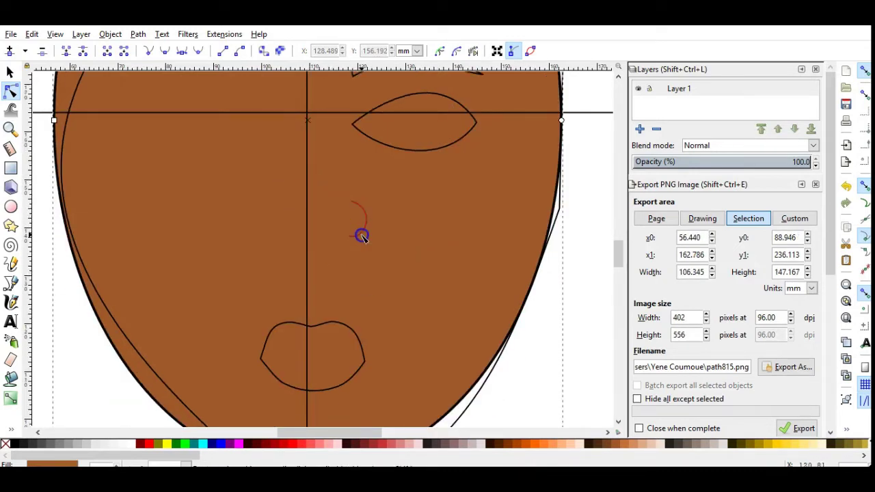
Step: Nudge the nostril curve a few steps lower with the arrow keys
click(10, 73)
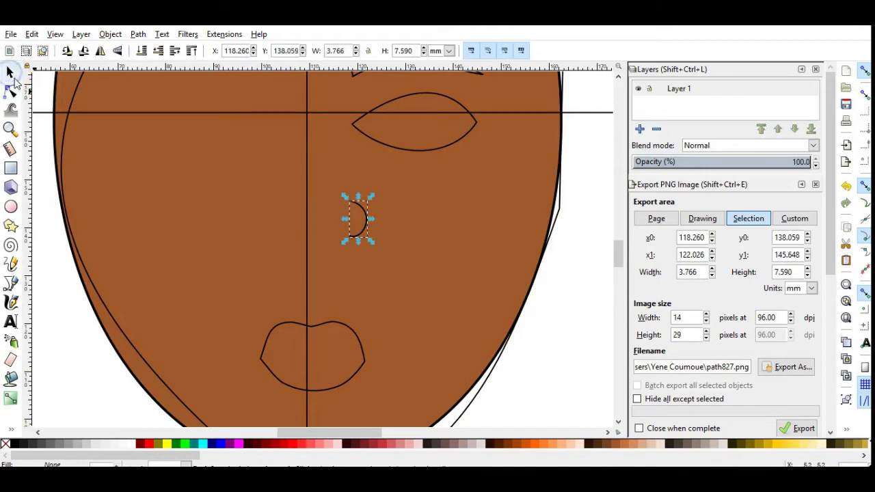
key(Down)
key(Down)
key(Down)
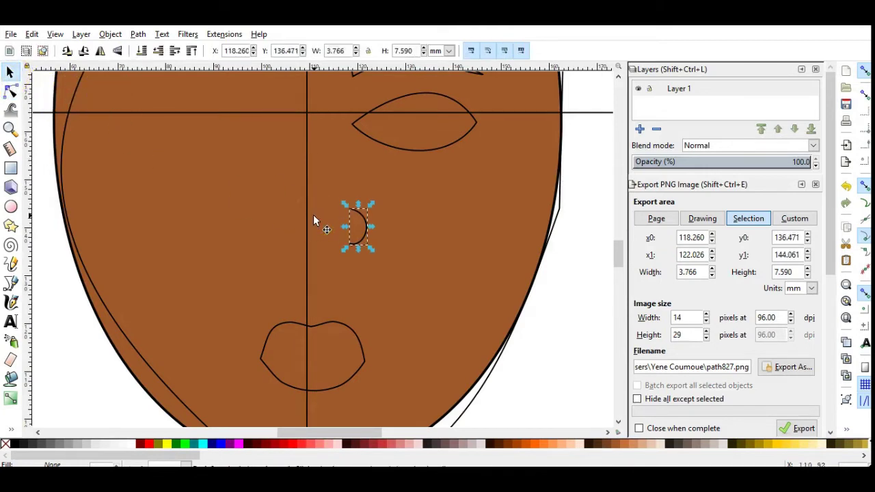
key(Down)
key(Down)
key(Down)
key(Down)
key(Down)
key(Down)
key(Down)
key(Down)
key(Down)
key(Down)
key(Down)
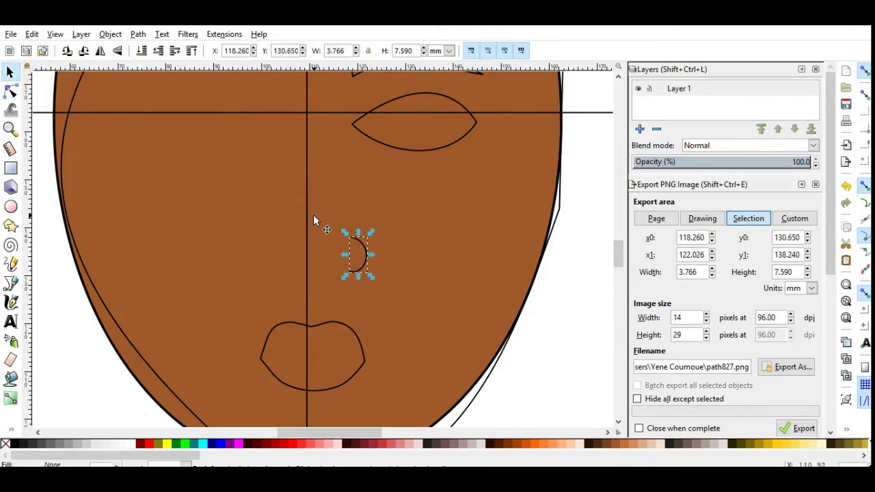
key(Down)
key(Left)
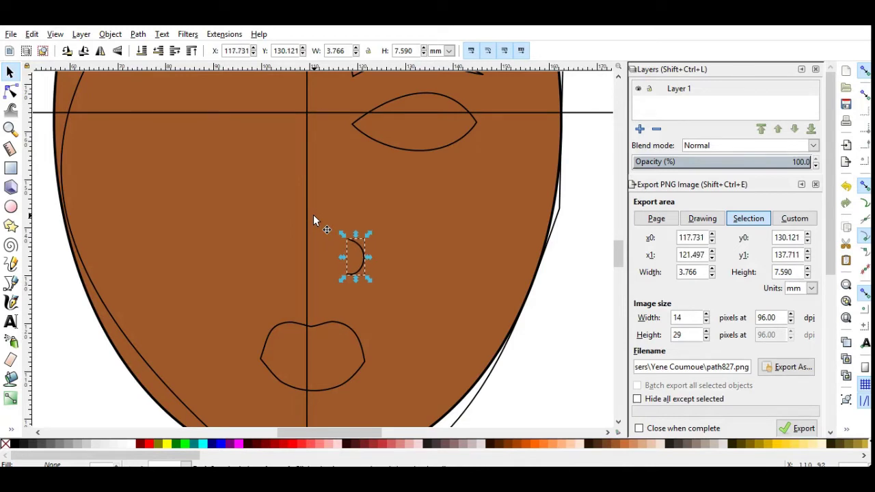
key(Left)
key(Left)
key(Left)
key(Up)
key(Up)
key(Right)
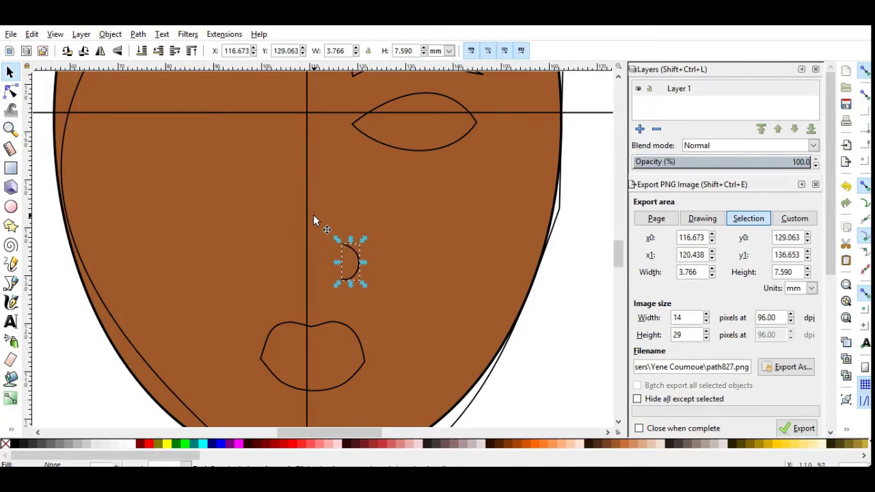
key(Right)
key(Down)
key(Down)
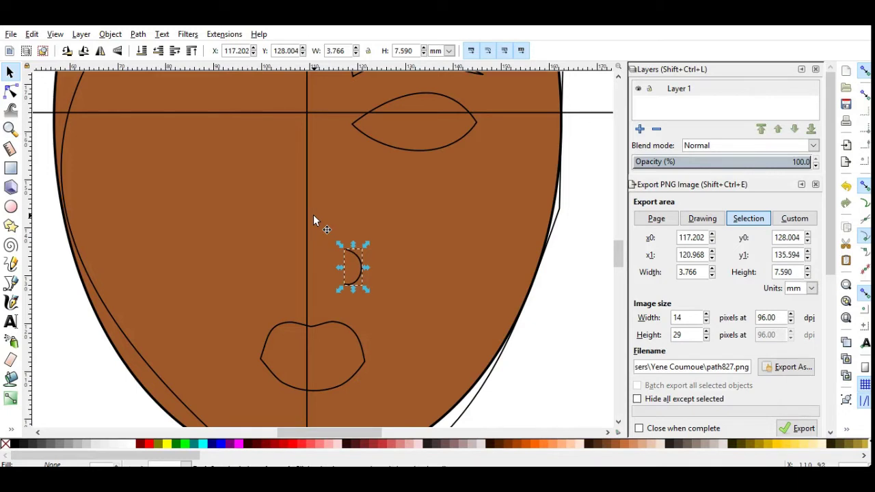
key(Down)
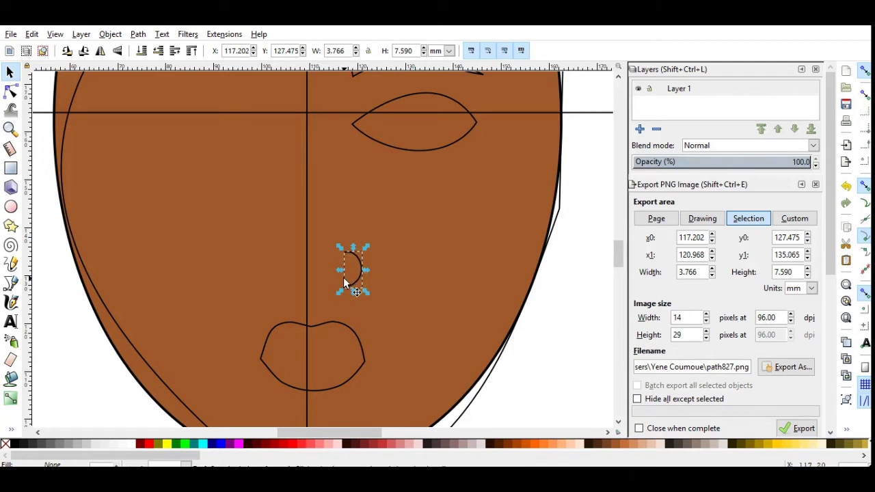
drag(359, 257, 330, 279)
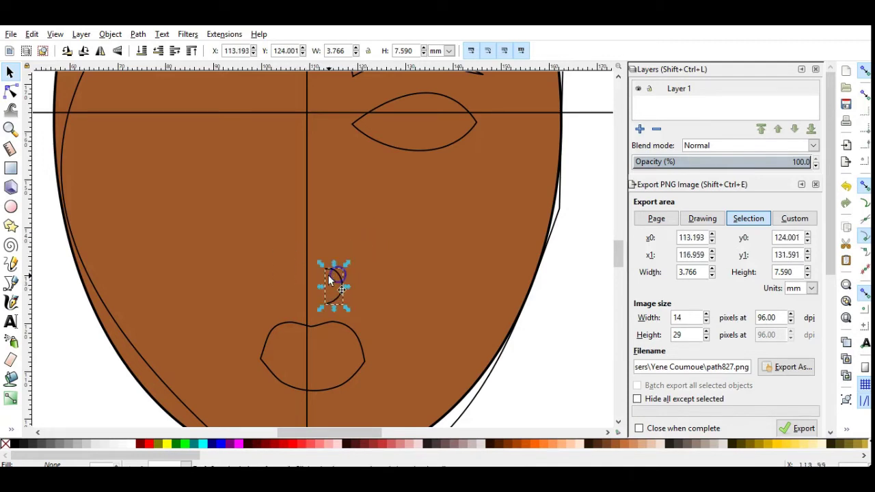
key(ctrl+z)
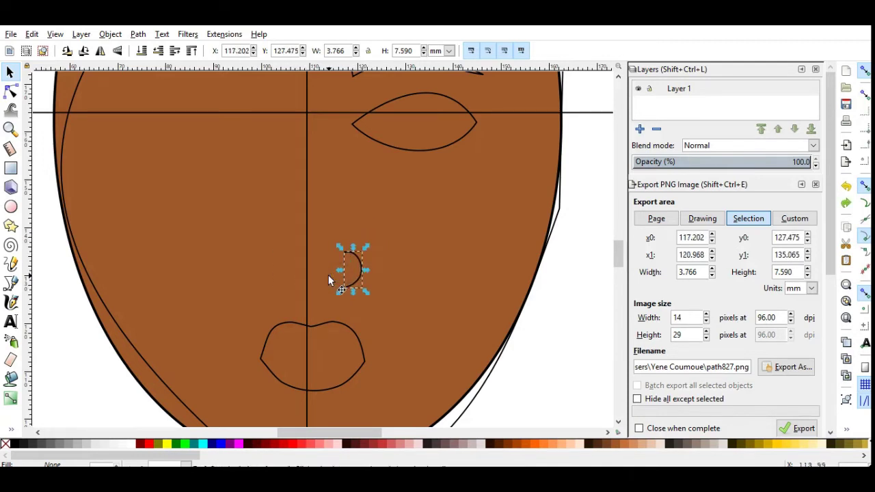
Step: Place a horizontally flipped copy of the nostril left of the centre line and align both
key(ctrl+v)
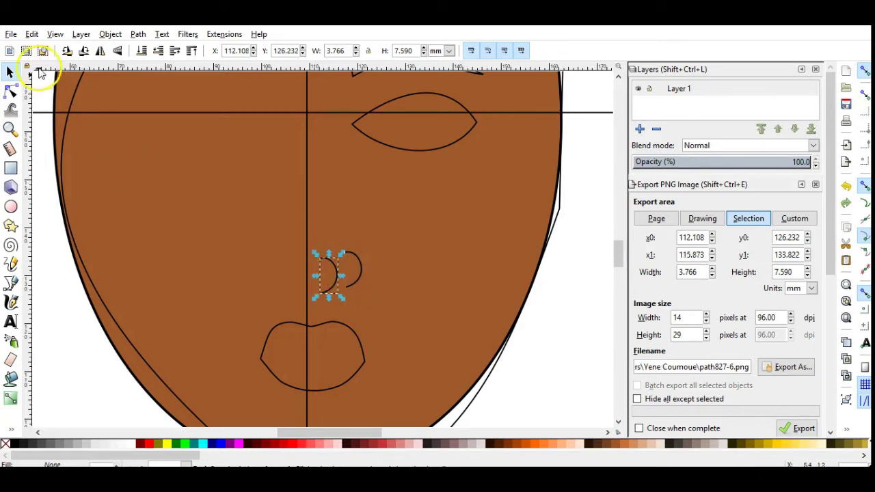
click(104, 53)
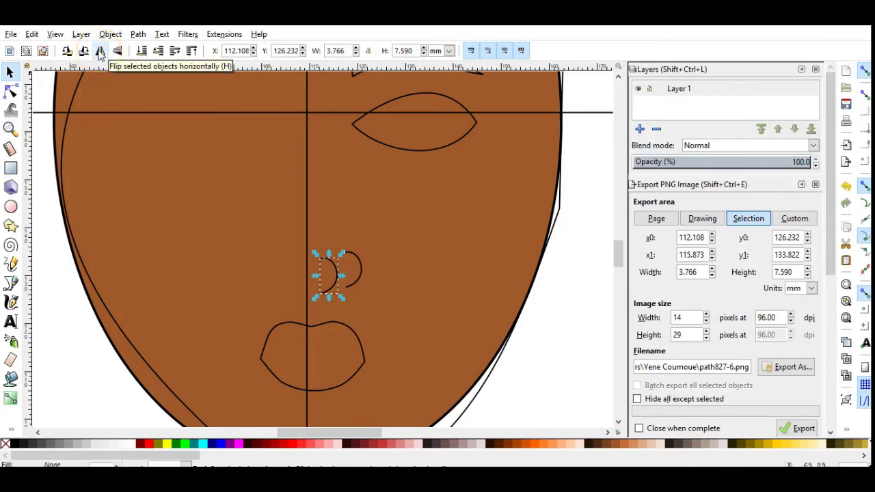
click(99, 54)
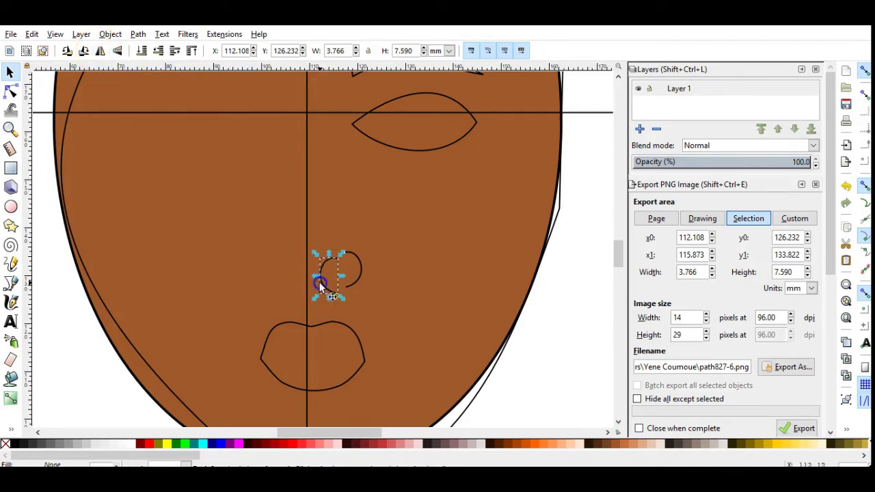
drag(320, 286, 275, 273)
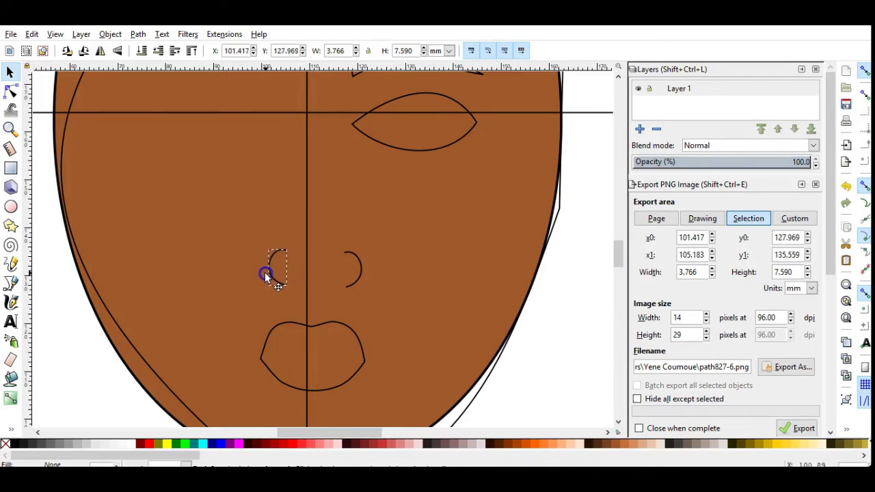
drag(267, 278, 269, 276)
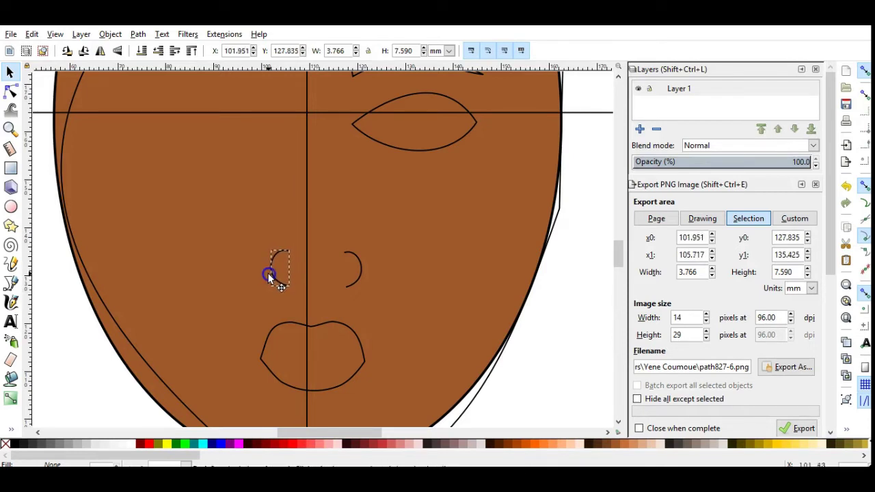
click(353, 281)
drag(354, 282, 349, 283)
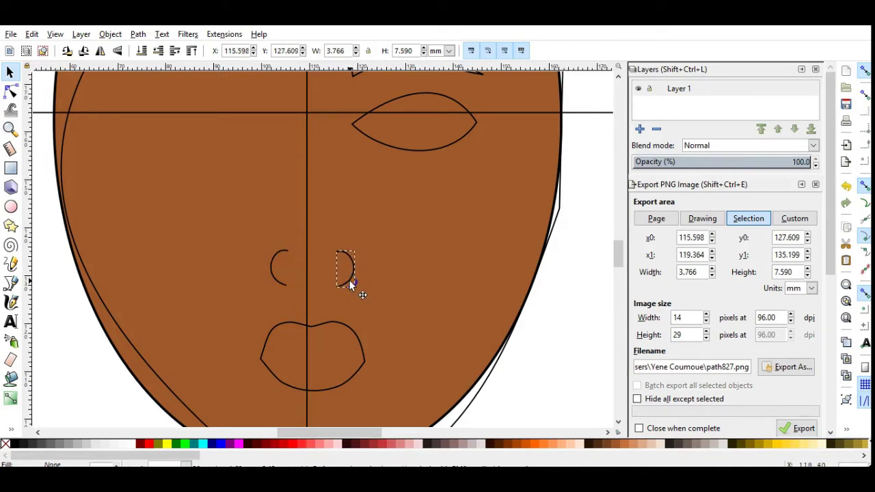
drag(274, 279, 269, 279)
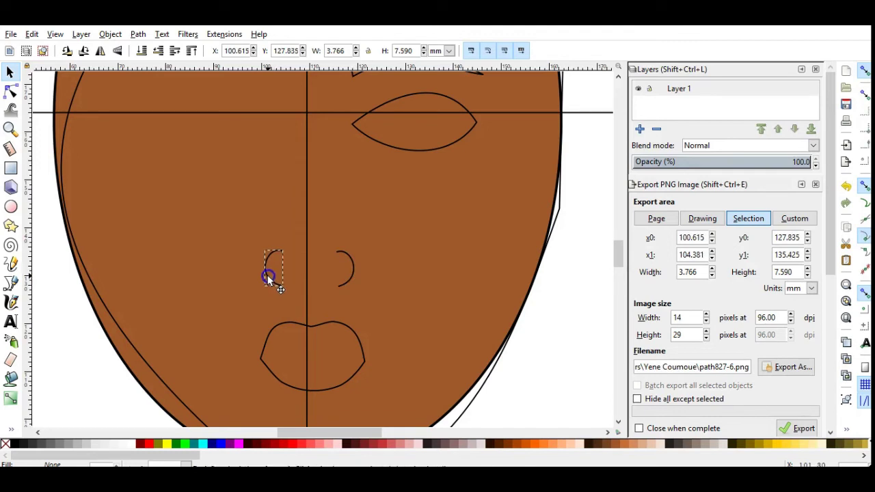
Step: Draw a short line between the nostrils below the nose
click(278, 311)
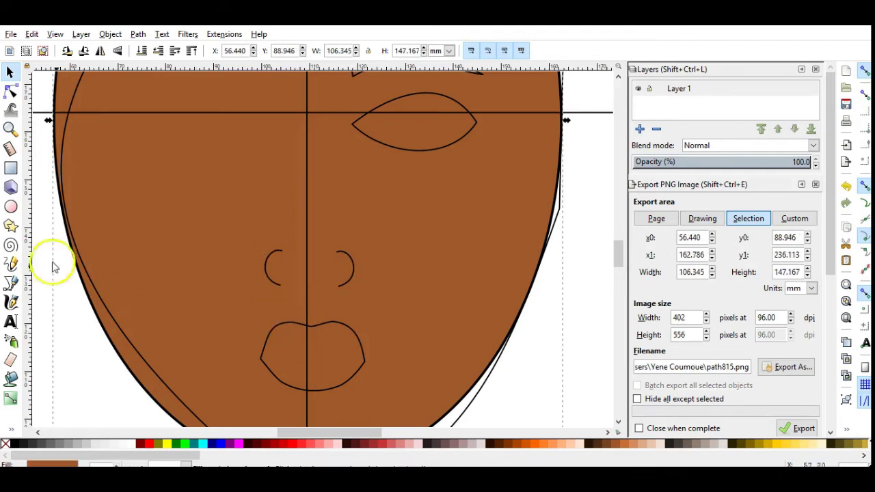
click(10, 282)
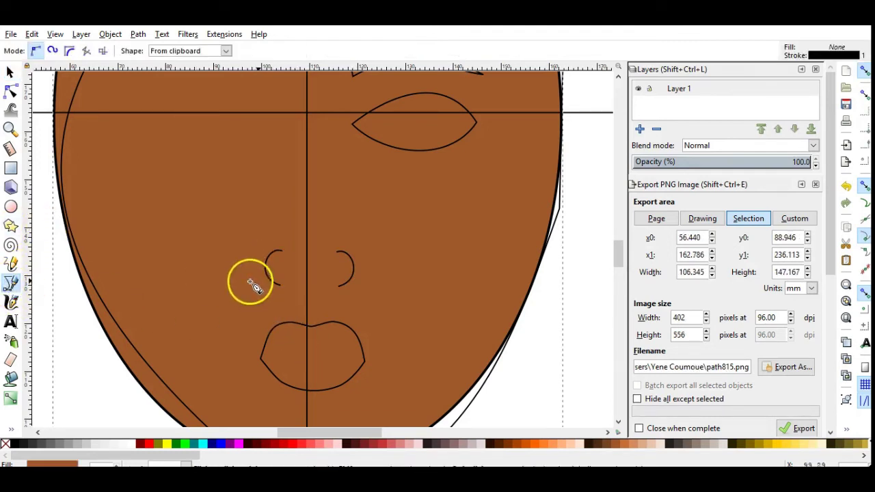
click(311, 288)
double_click(299, 287)
click(298, 288)
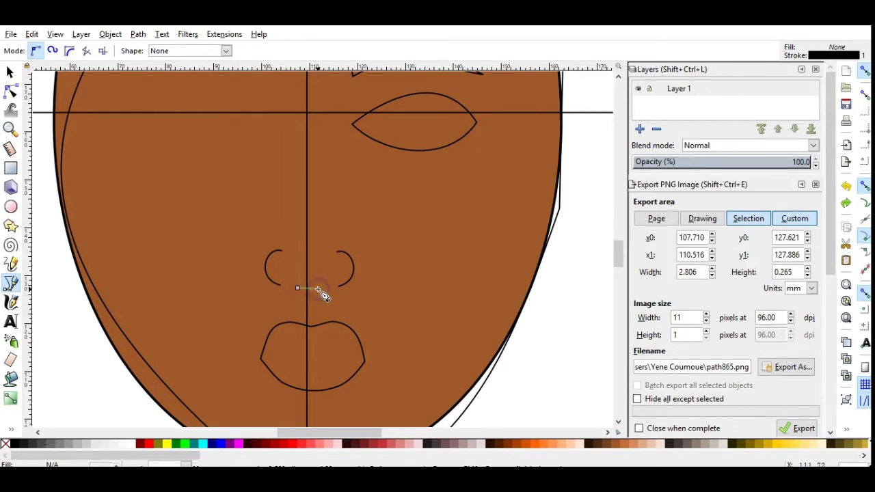
Step: Drag the short curve's node with the Node tool to shape the nose's base
click(10, 90)
click(254, 256)
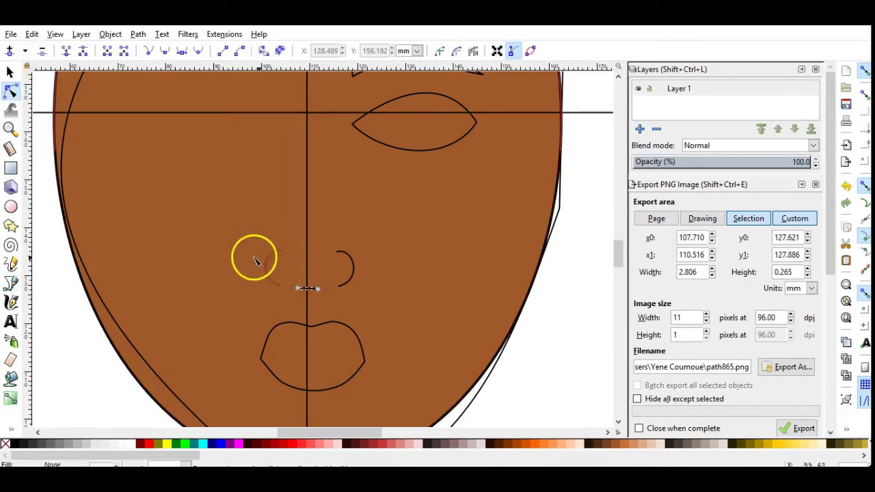
click(306, 297)
click(306, 294)
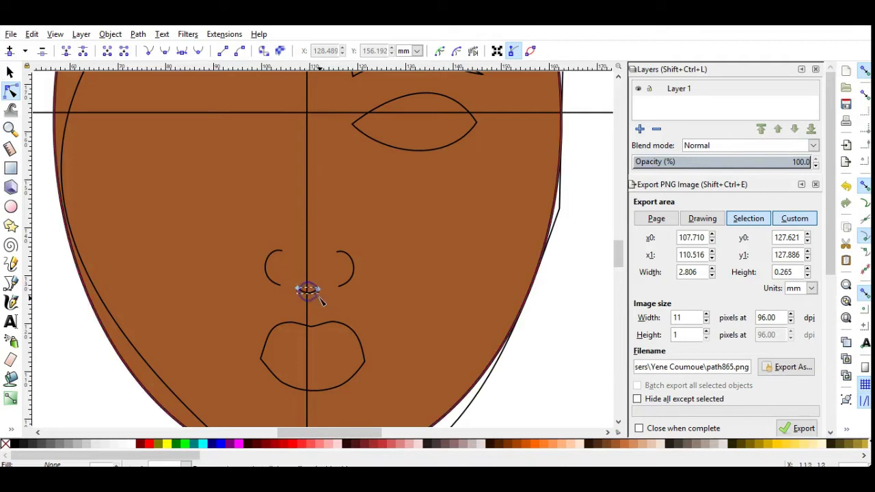
click(383, 322)
click(317, 291)
click(312, 290)
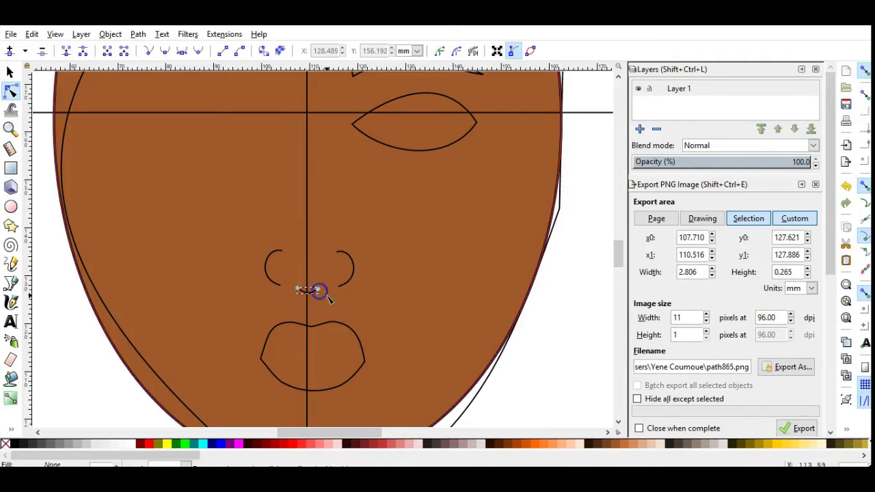
click(358, 312)
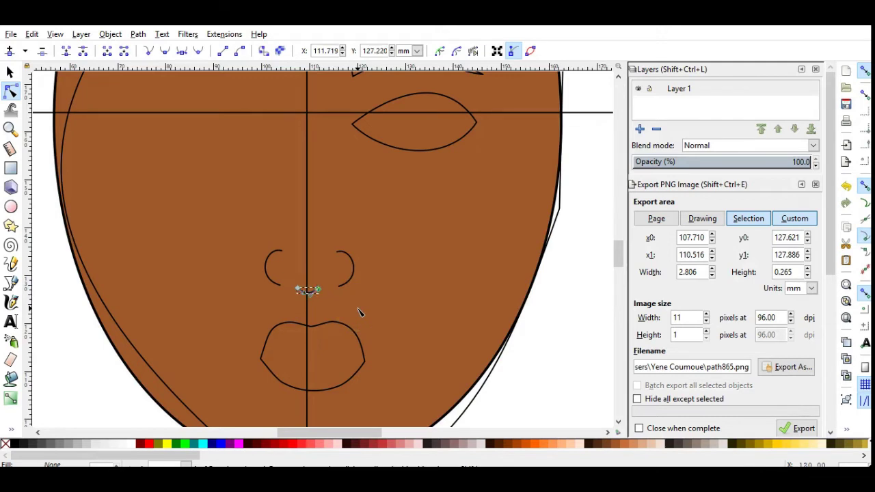
click(318, 291)
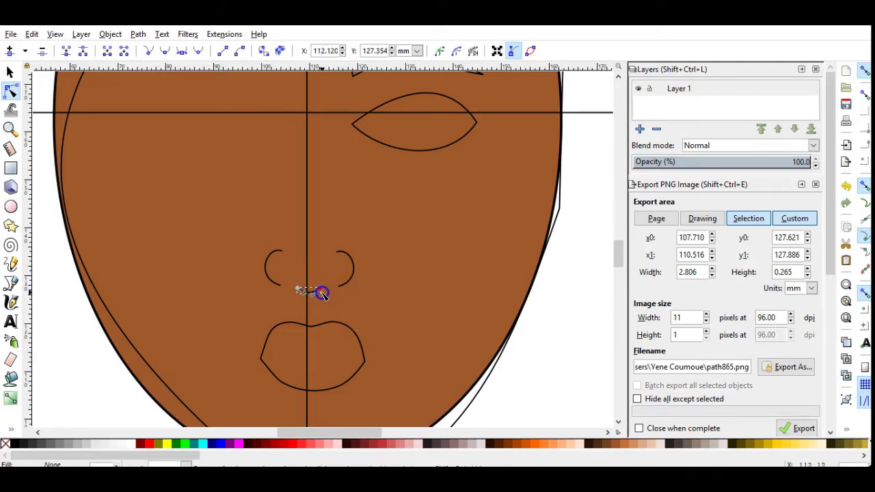
click(367, 303)
click(367, 181)
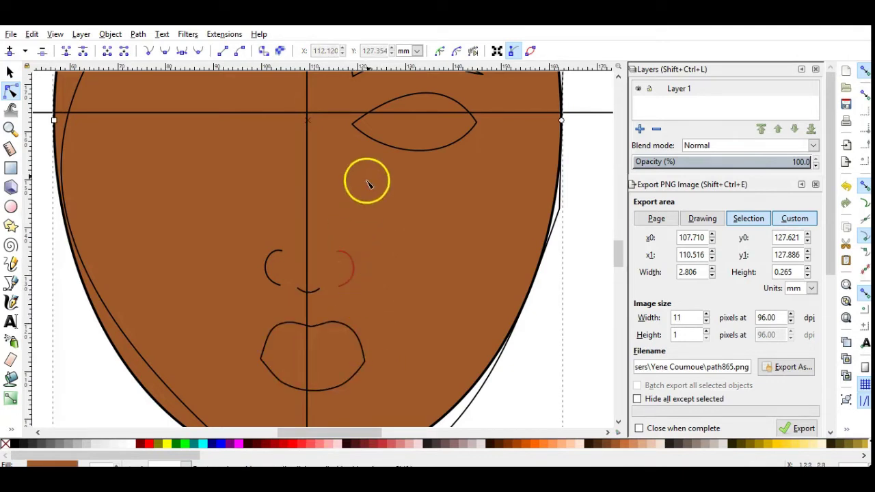
Step: Copy the eye and eyebrow together and paste a duplicate
scroll(373, 214, down, 2)
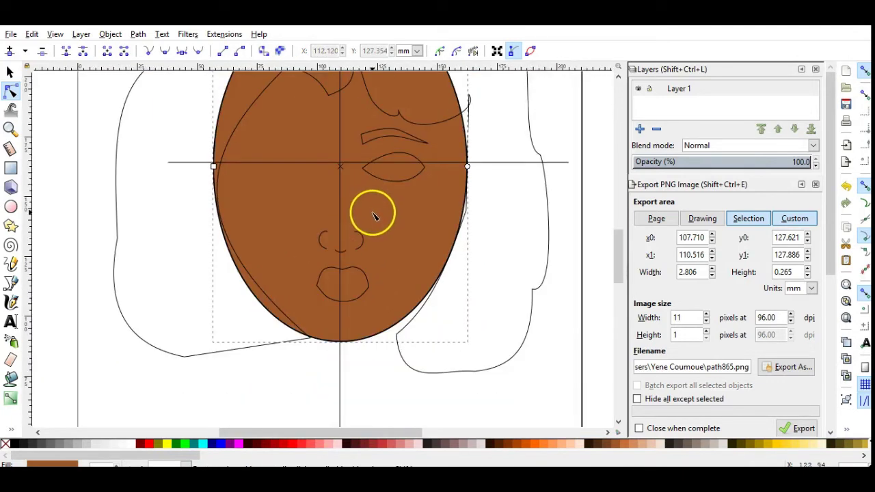
click(387, 174)
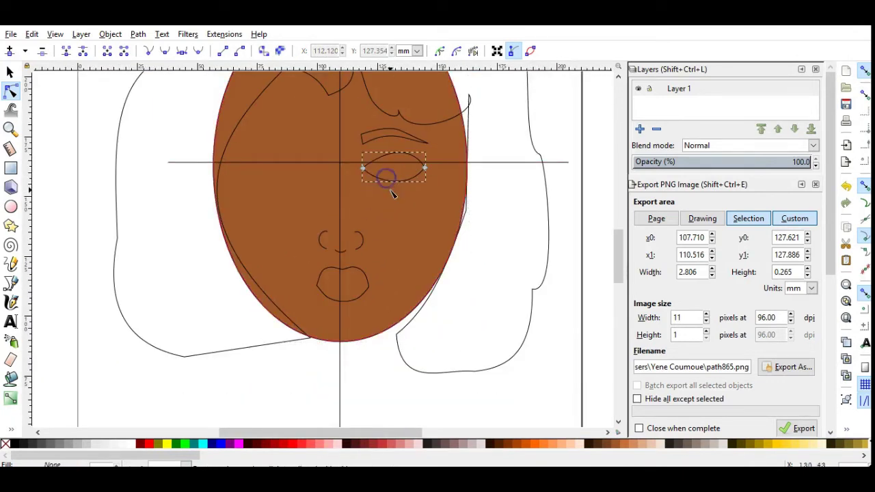
shift+click(395, 138)
right_click(395, 138)
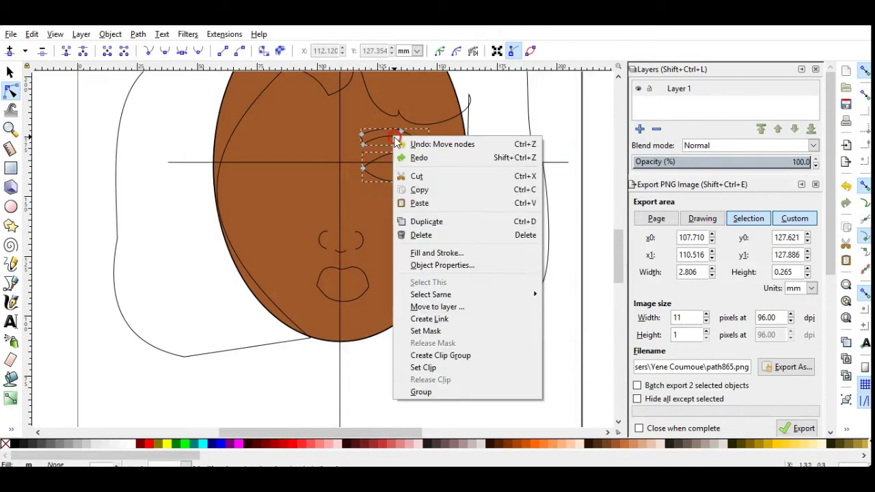
click(428, 193)
right_click(283, 155)
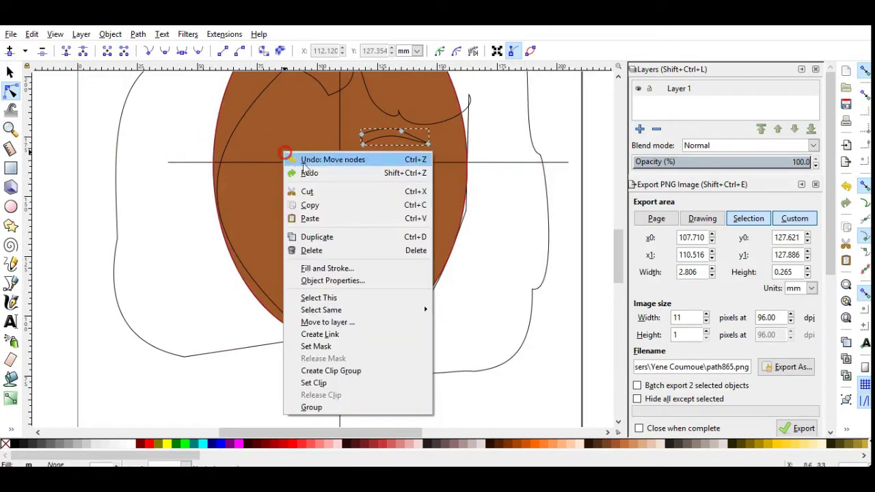
click(335, 217)
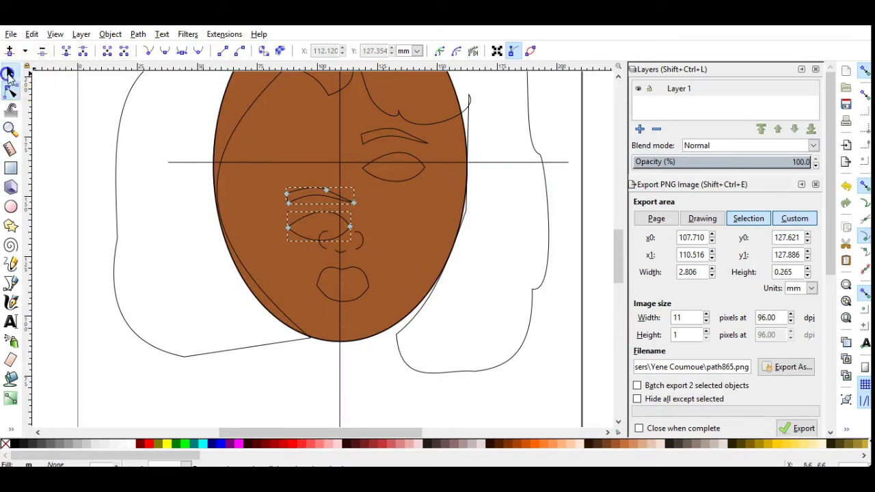
Step: Flip the pasted eye and eyebrow horizontally and position them on the face's other side
click(9, 73)
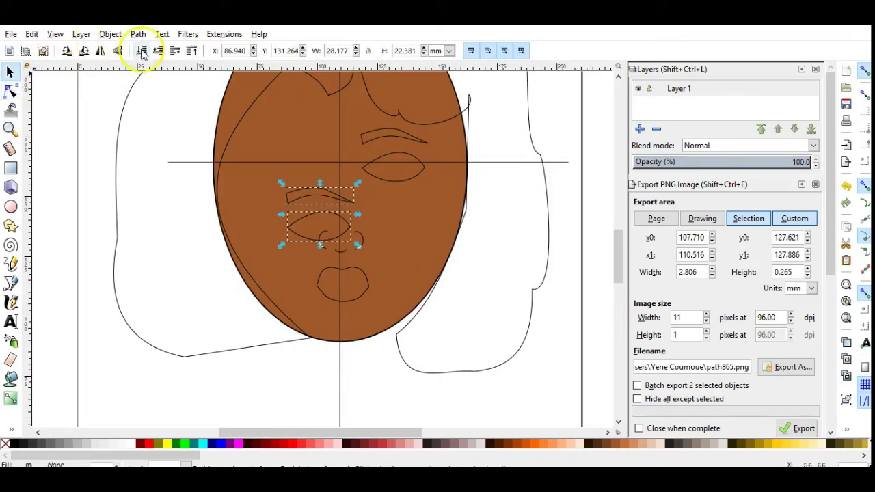
click(100, 52)
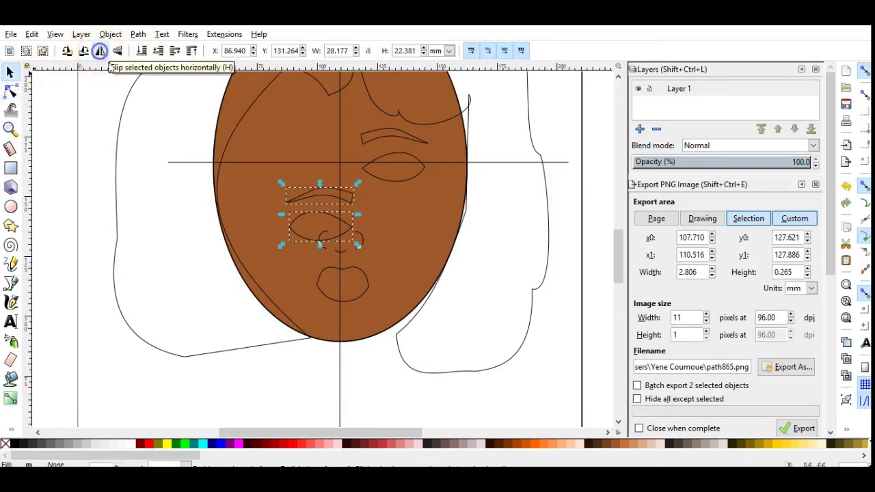
drag(313, 197, 279, 134)
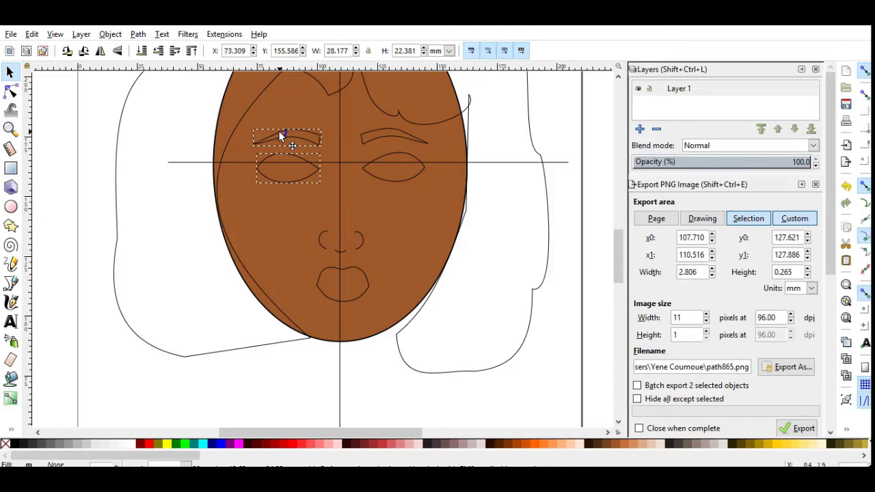
drag(280, 135, 281, 133)
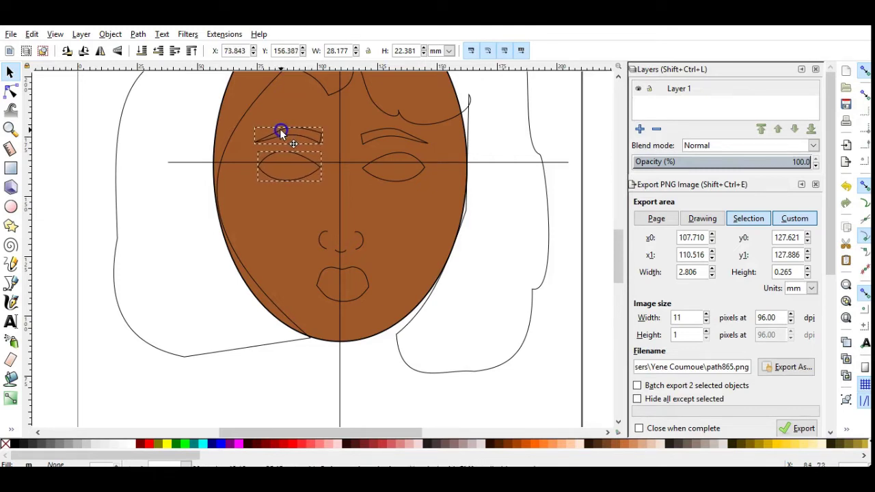
click(384, 214)
click(386, 179)
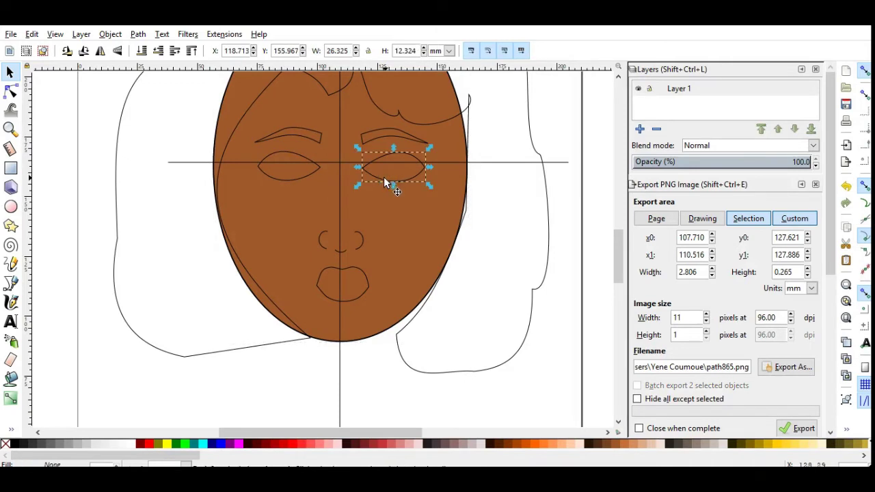
shift+click(301, 179)
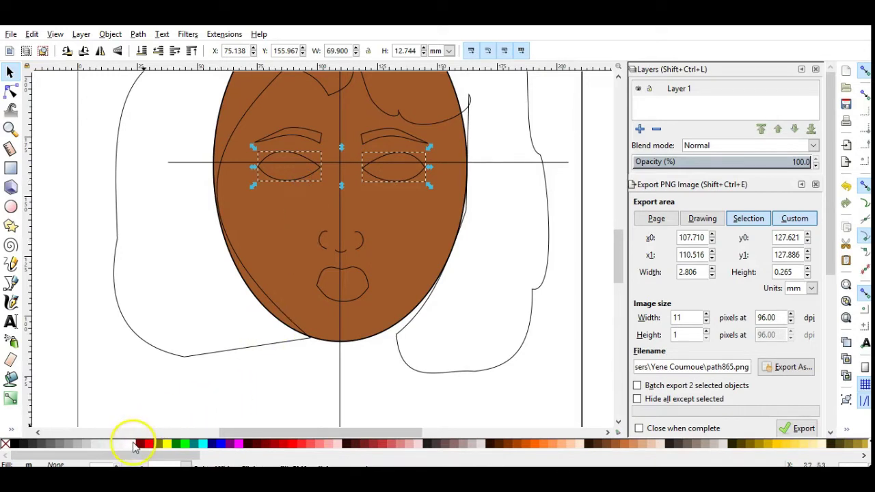
Step: Fill both eyes white, both eyebrows black, and the lips dark red from the palette
click(135, 446)
click(366, 174)
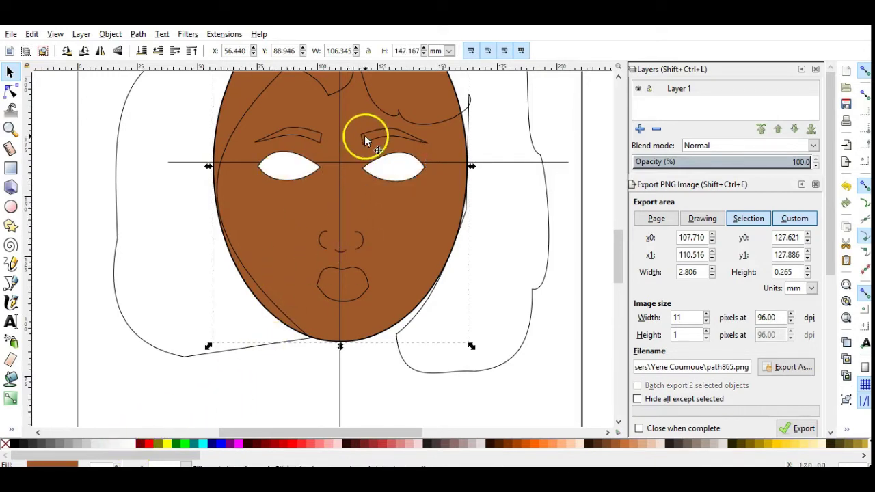
click(364, 139)
shift+click(307, 130)
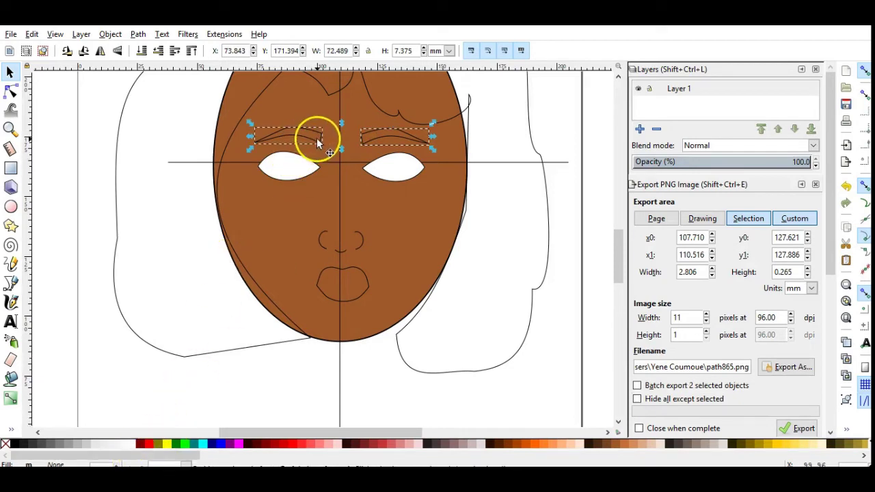
click(18, 445)
click(346, 301)
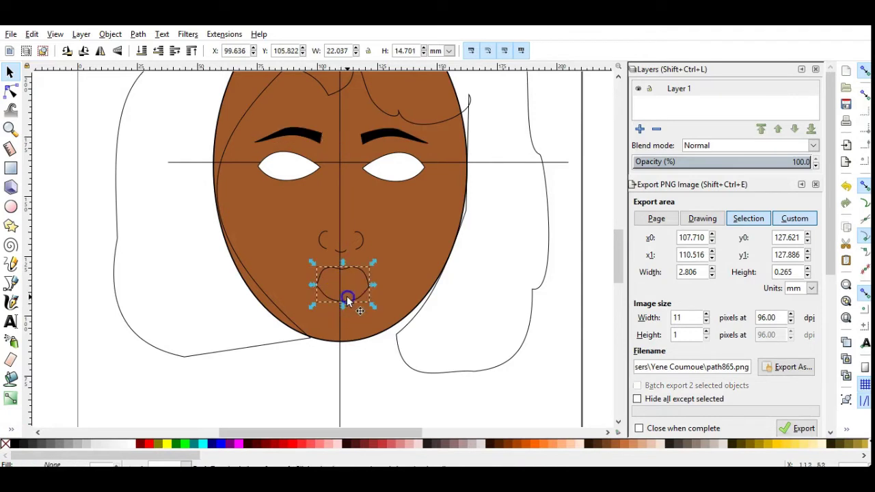
click(254, 445)
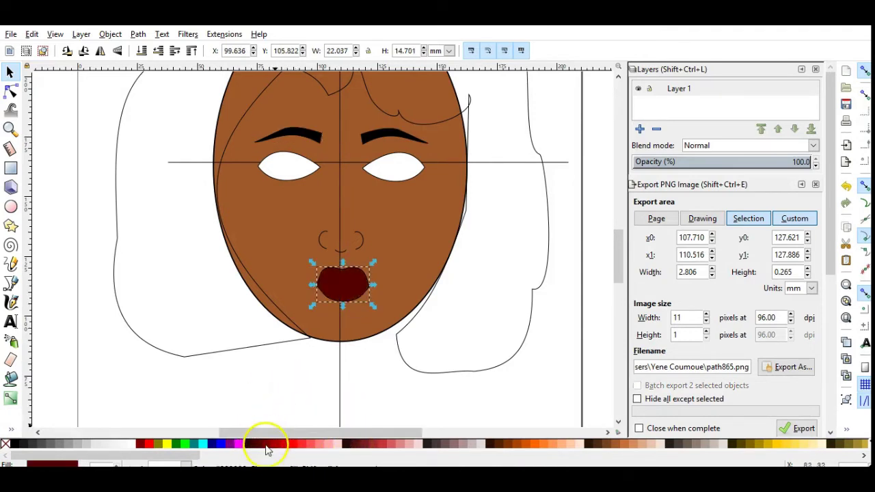
click(267, 443)
Step: Nudge both eyes and eyebrows two steps lower
click(382, 260)
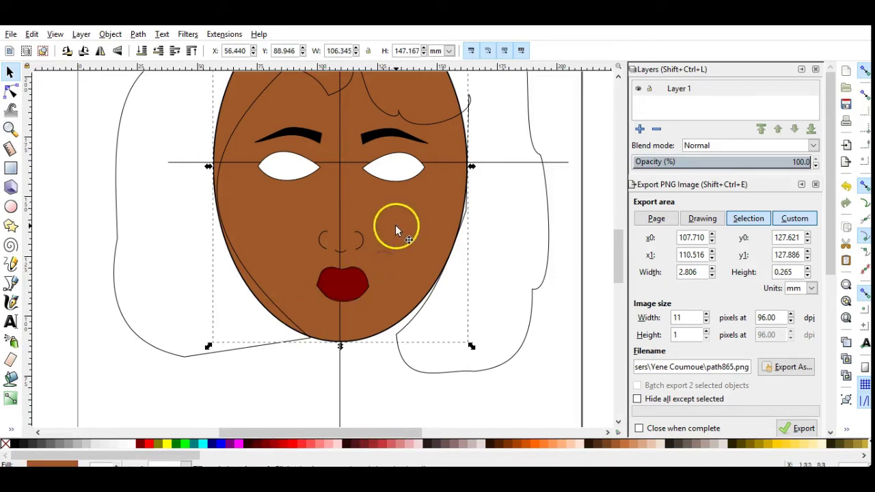
scroll(396, 223, up, 4)
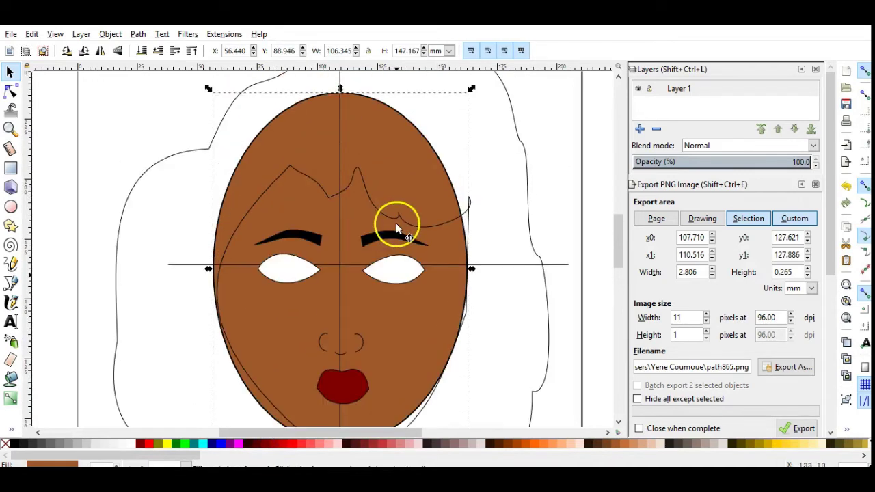
click(303, 236)
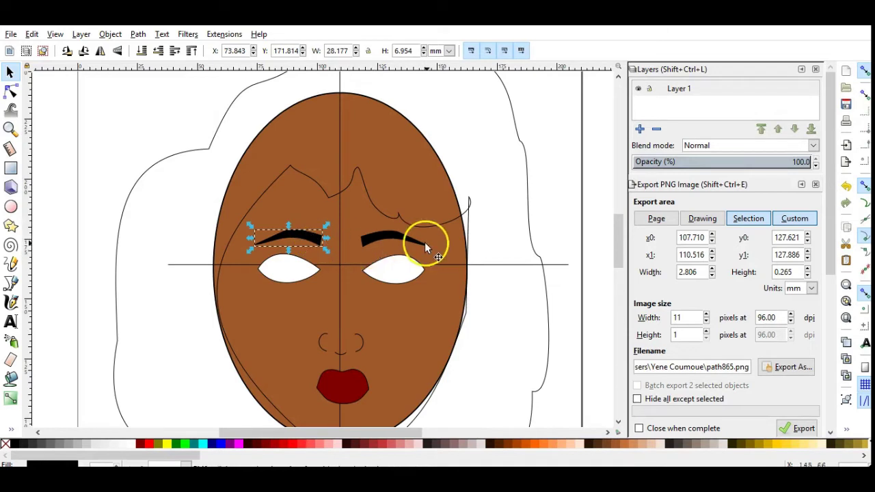
shift+click(411, 241)
shift+click(411, 275)
shift+click(288, 272)
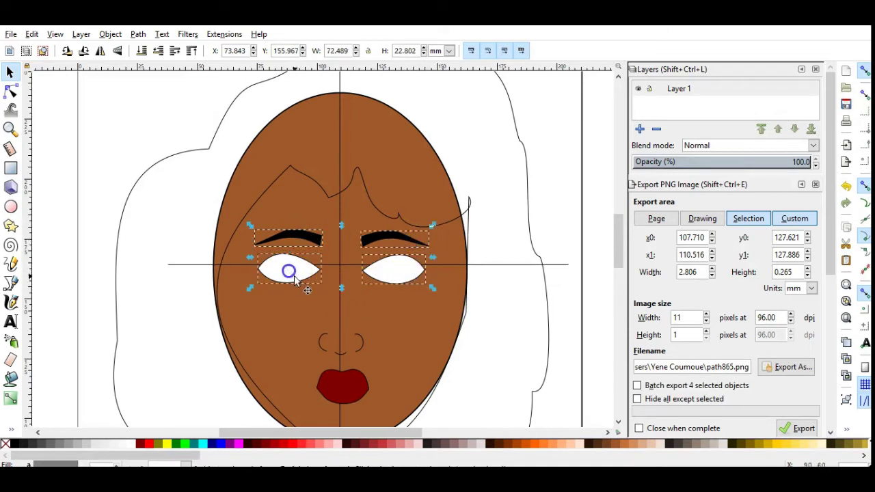
key(Down)
key(Down)
key(Down)
key(Down)
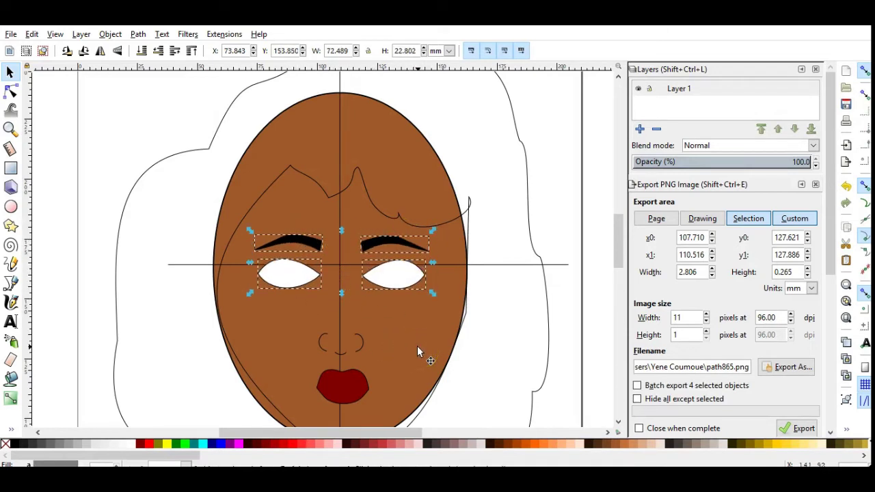
key(Down)
key(Down)
key(Down)
key(Down)
key(Down)
key(Down)
key(Down)
key(Down)
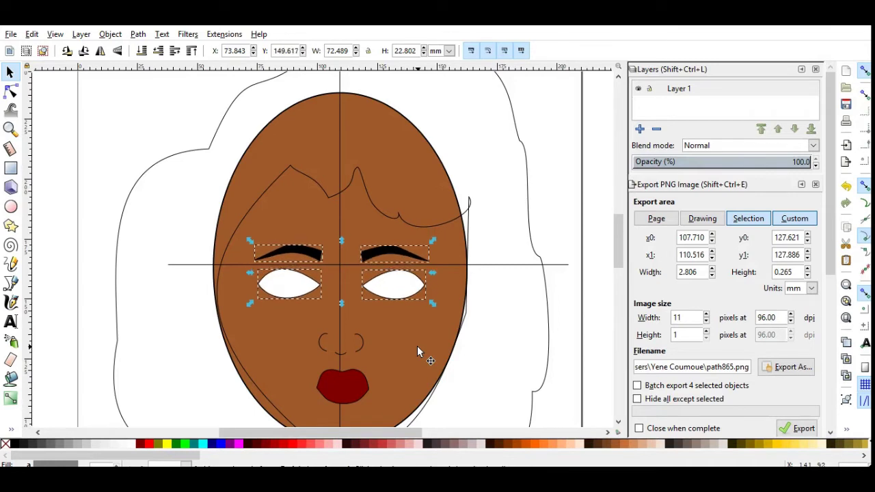
Step: Delete the horizontal and vertical centre lines crossing the face
click(544, 199)
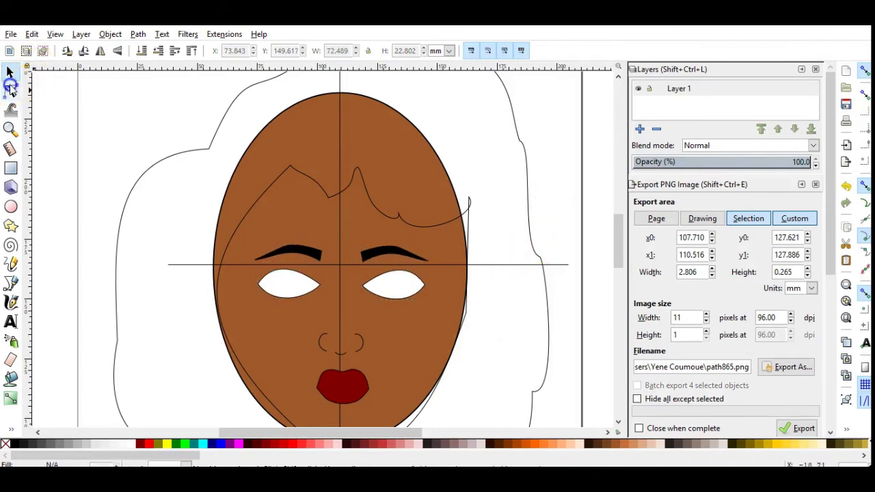
click(9, 86)
click(510, 266)
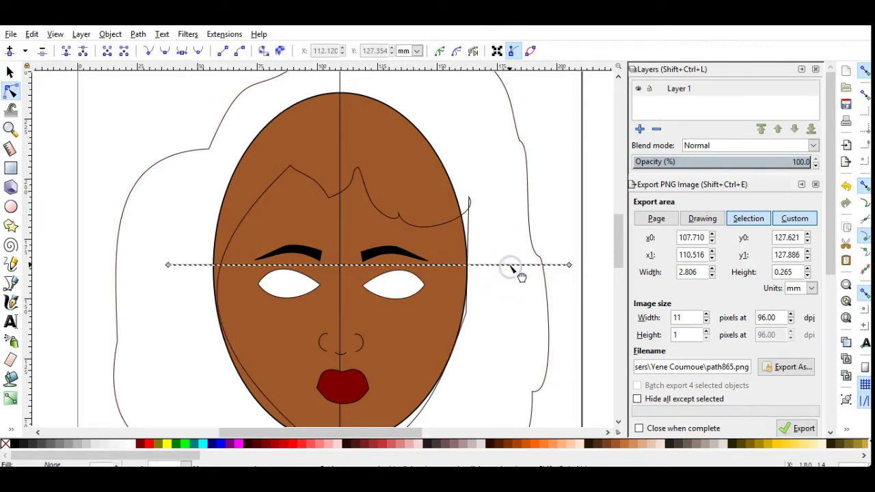
shift+click(341, 105)
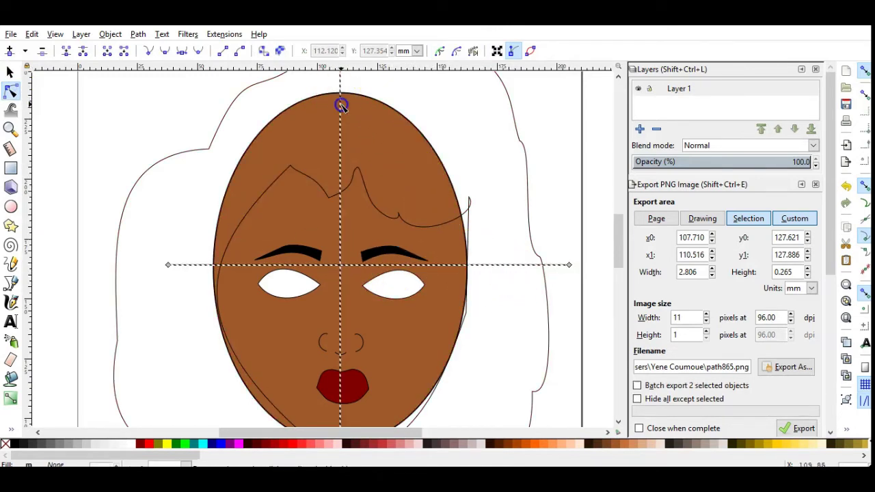
click(10, 72)
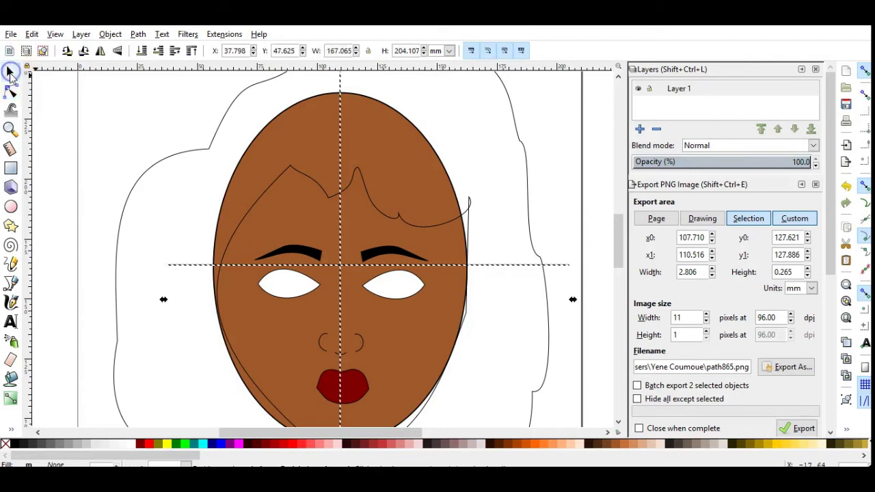
key(Delete)
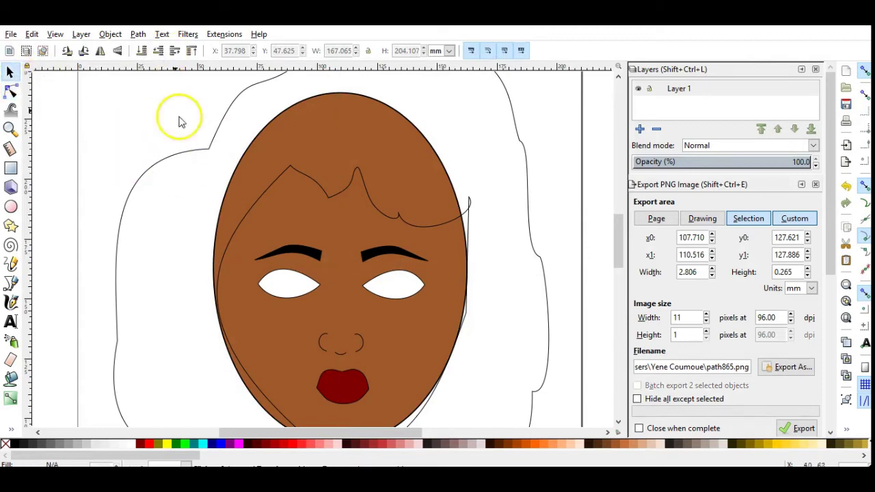
Step: Draw a small dark-red circle iris inside the left eye
ctrl+scroll(282, 182, down, 3)
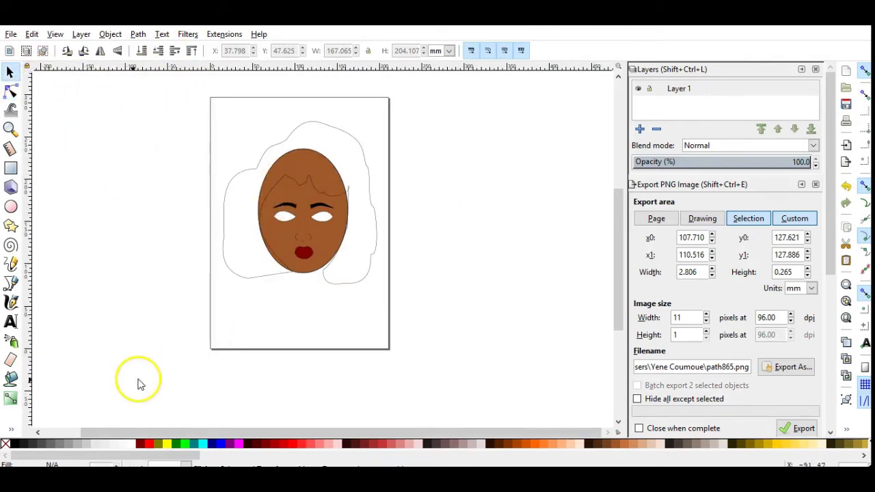
ctrl+scroll(305, 199, up, 4)
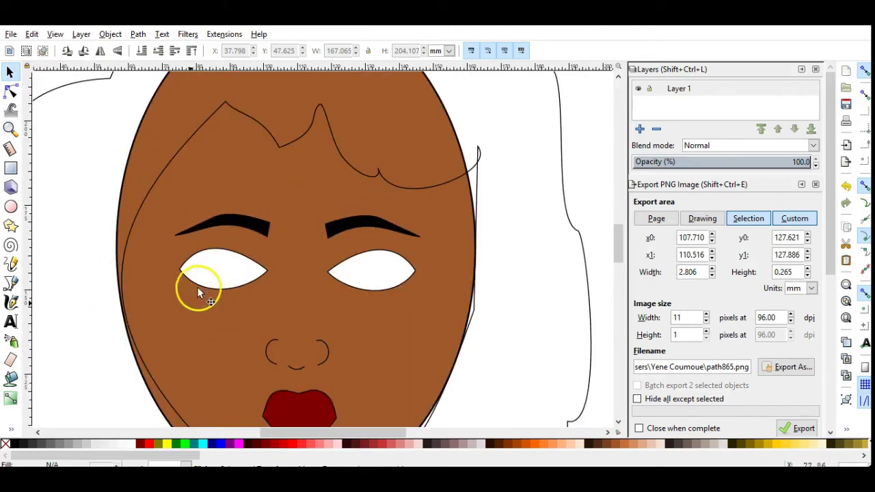
click(11, 207)
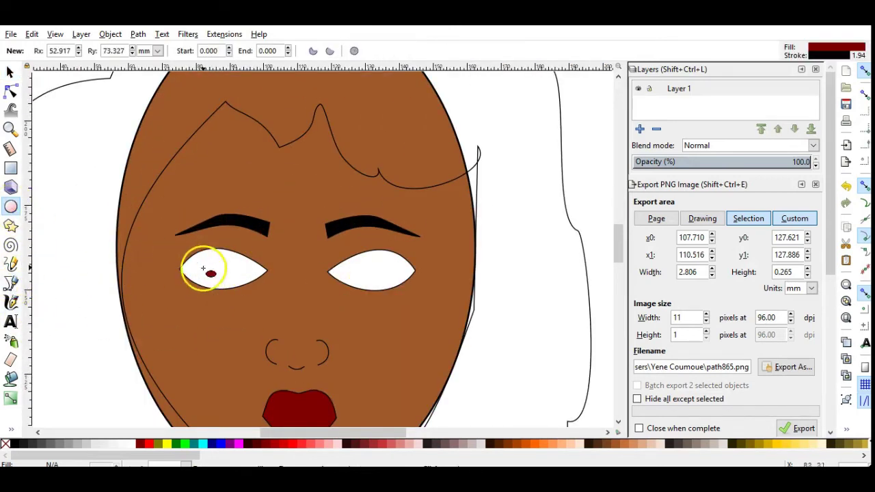
mouse_move(207, 259)
mouse_down()
mouse_move(243, 289)
mouse_move(210, 256)
mouse_up()
key(Delete)
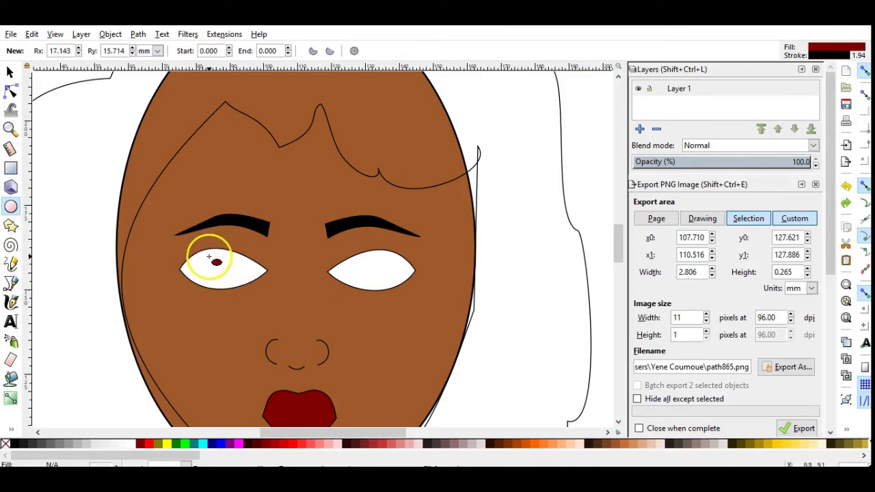
drag(238, 288, 238, 289)
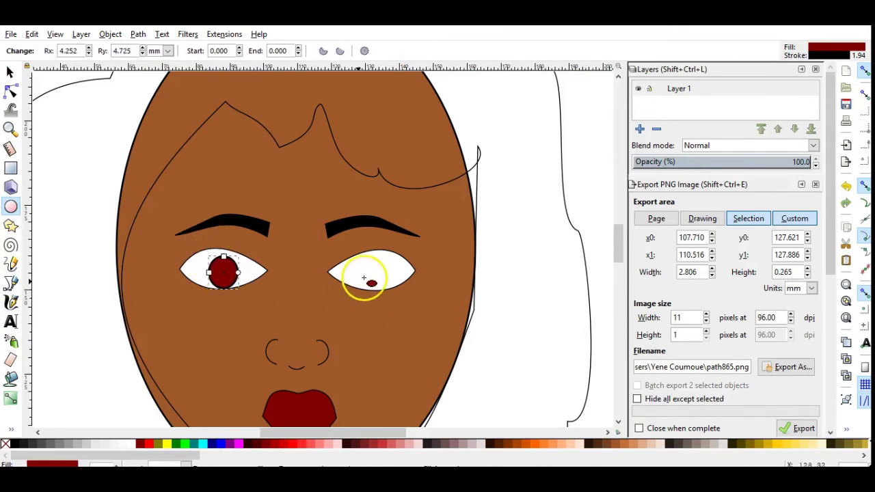
click(379, 276)
key(Delete)
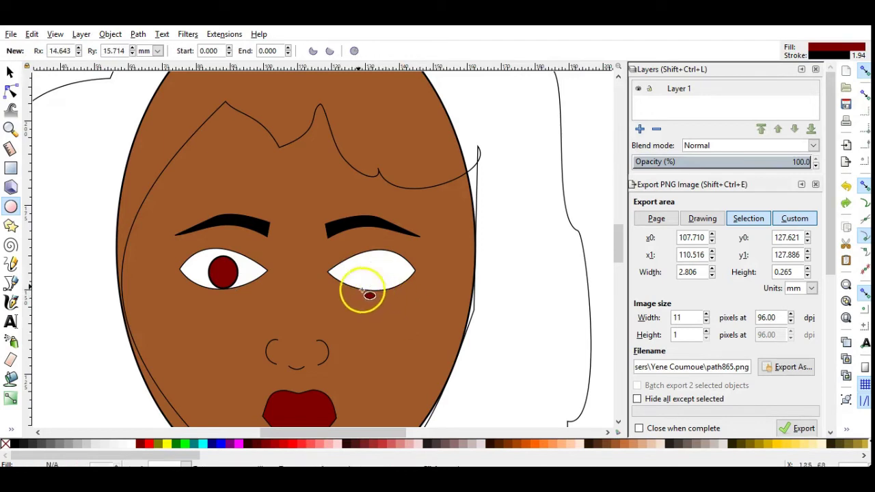
Step: Put a copy of the iris into the right eye
click(10, 90)
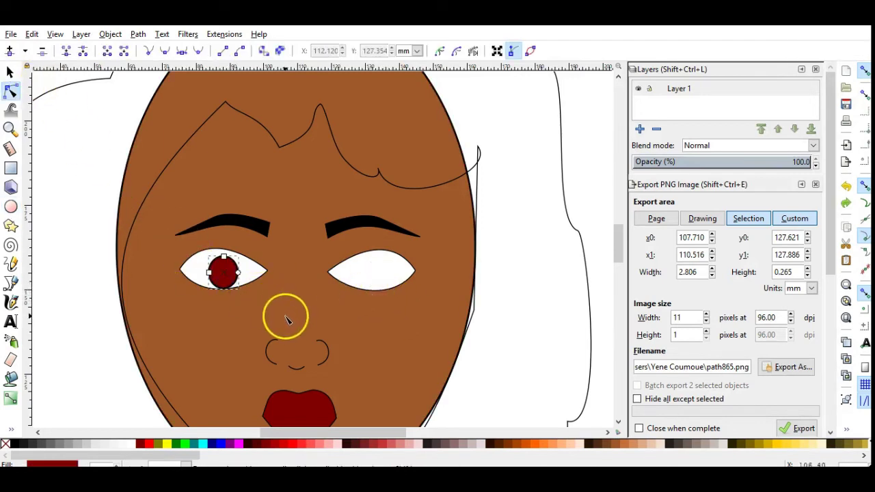
mouse_move(226, 288)
mouse_down()
mouse_move(288, 321)
mouse_move(378, 278)
mouse_up()
key(s)
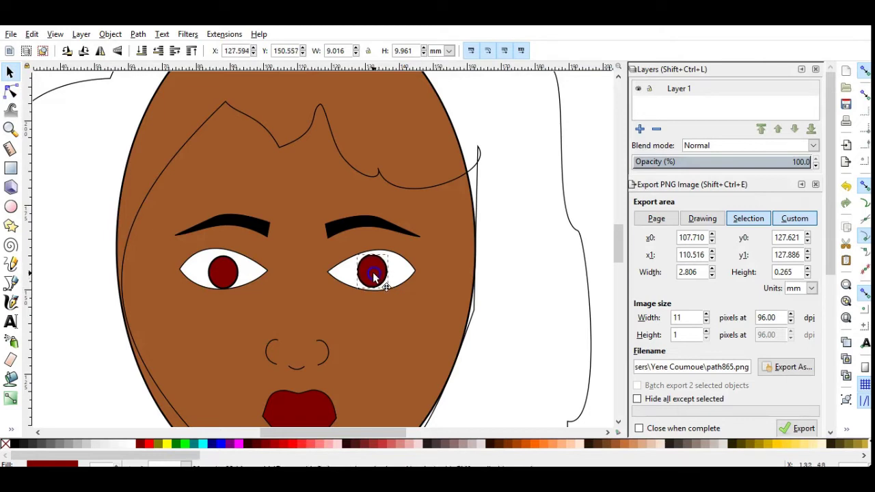
click(408, 277)
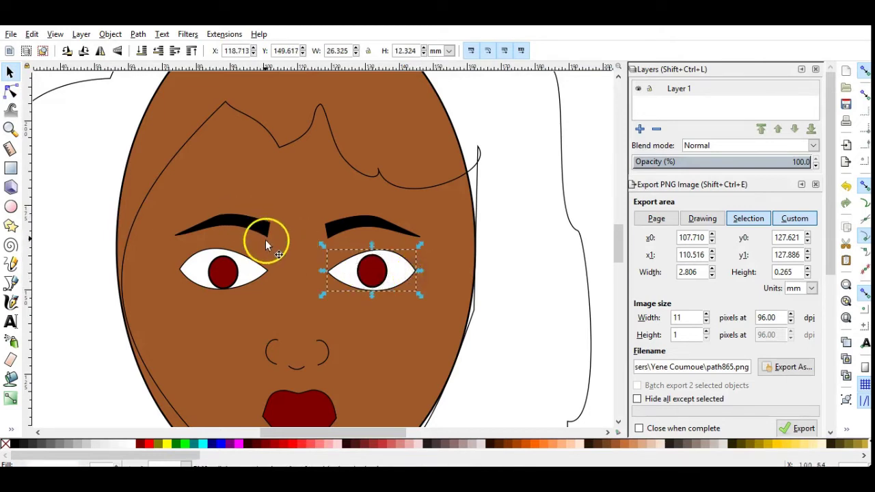
shift+click(259, 266)
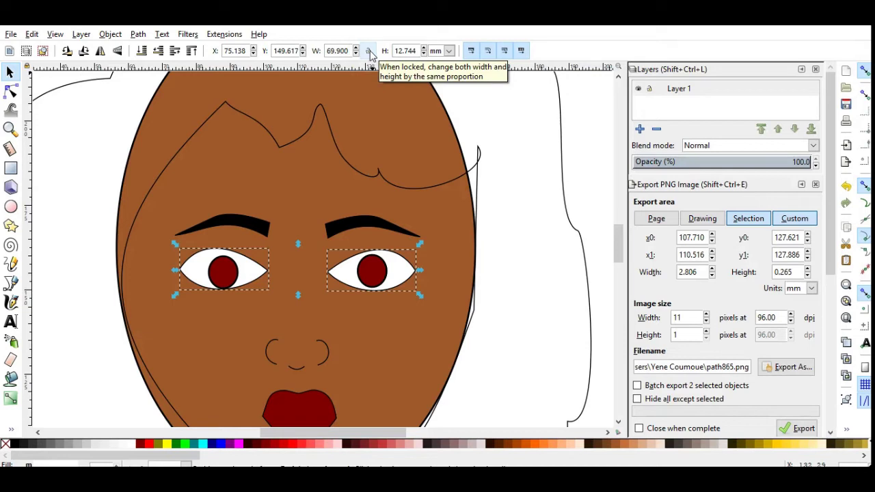
Step: Scale both eyes down proportionally with W/H locked and recentre the right iris
click(368, 52)
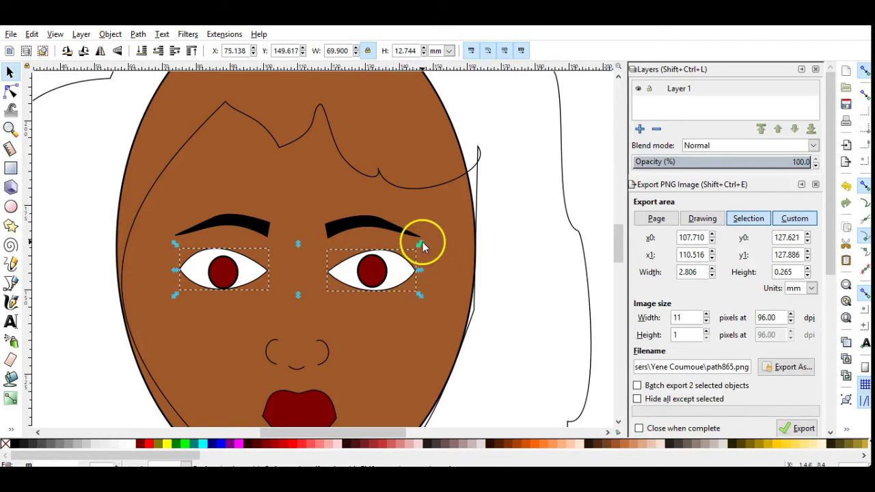
drag(421, 243, 415, 252)
mouse_move(358, 255)
mouse_down()
mouse_move(350, 253)
mouse_move(355, 259)
mouse_up()
click(373, 273)
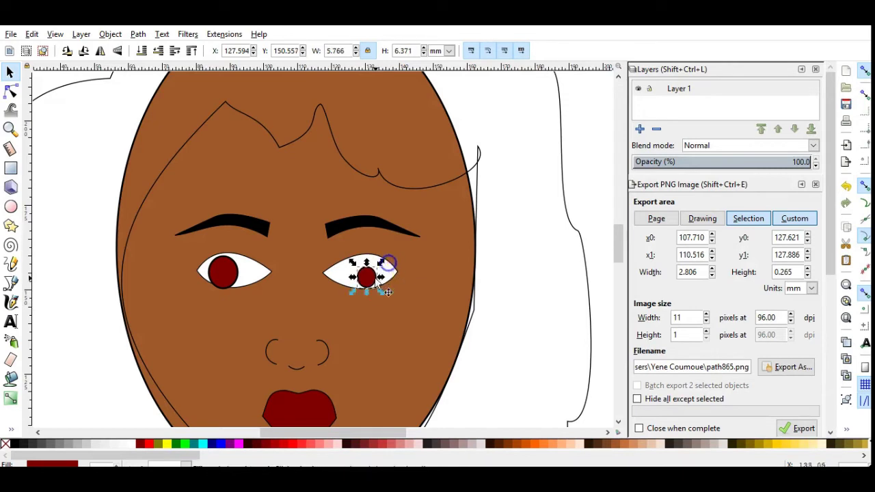
drag(375, 283, 367, 268)
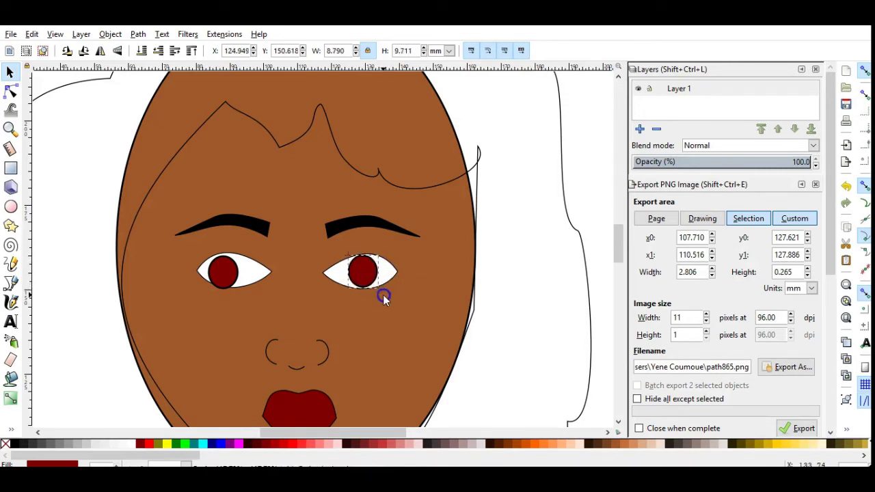
Step: Replace the left iris with a copy of the right iris, centred in the eye
click(222, 270)
key(Delete)
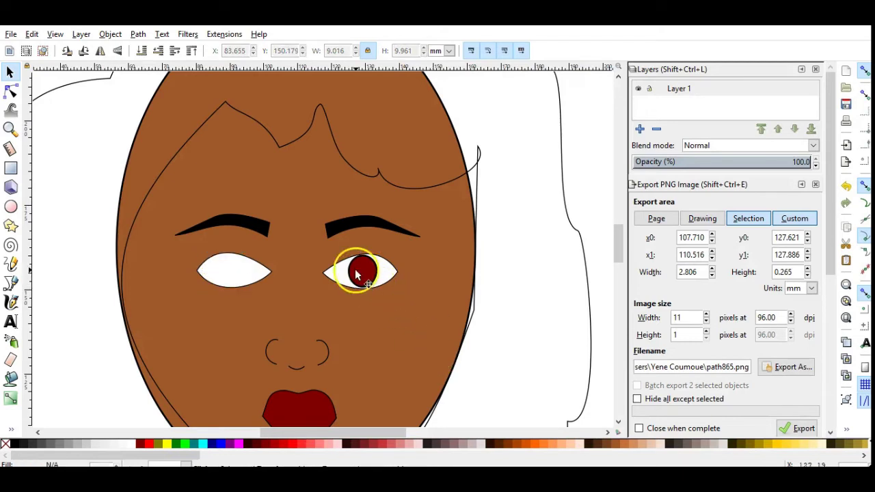
click(359, 275)
key(ctrl+c)
key(ctrl+v)
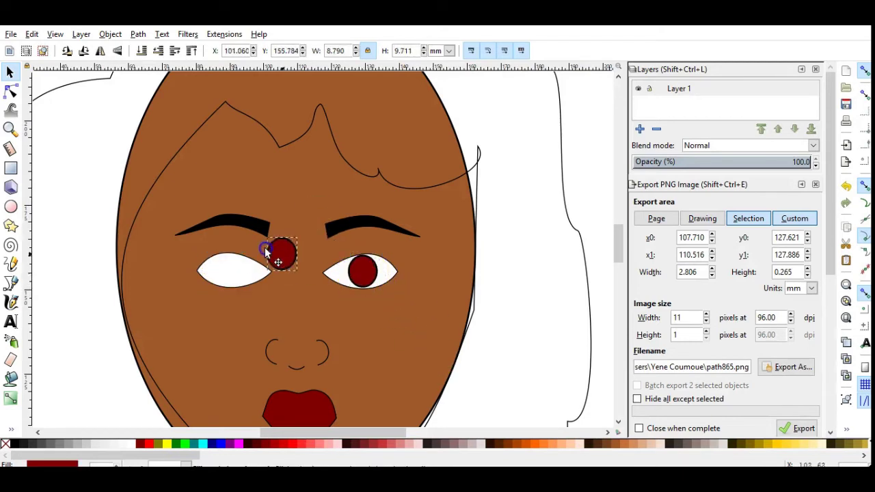
drag(273, 250, 223, 272)
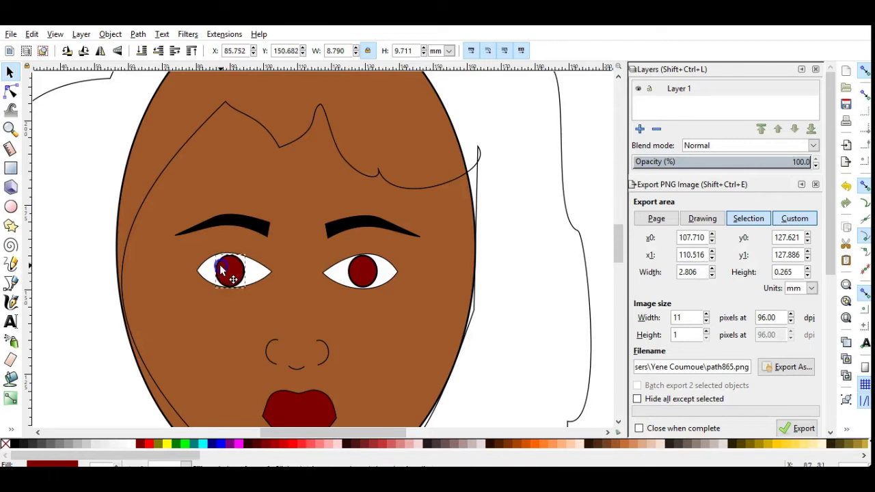
click(219, 263)
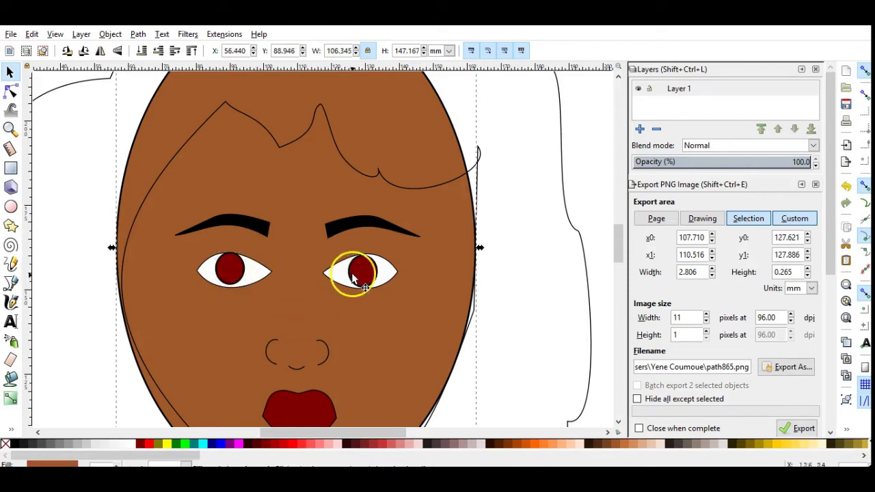
Step: Draw a line across the left eye and bend it into an upper lid over the iris
click(214, 270)
key(b)
scroll(229, 291, up, 2)
click(168, 250)
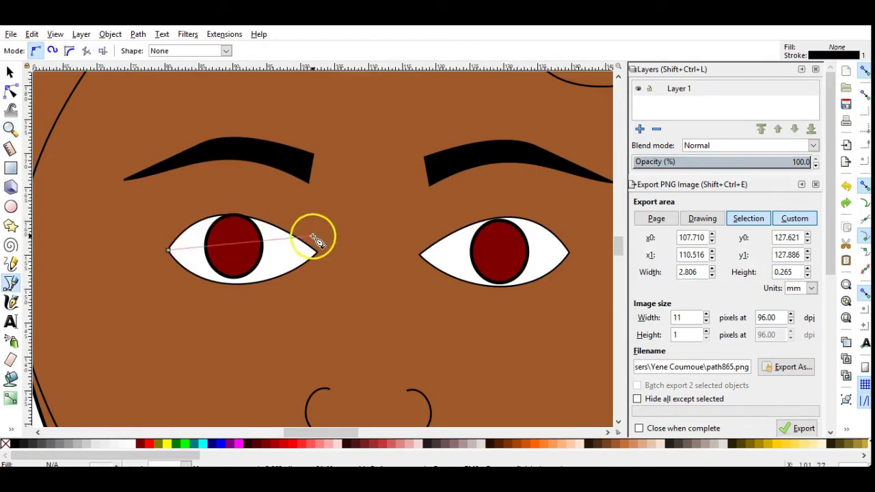
click(318, 254)
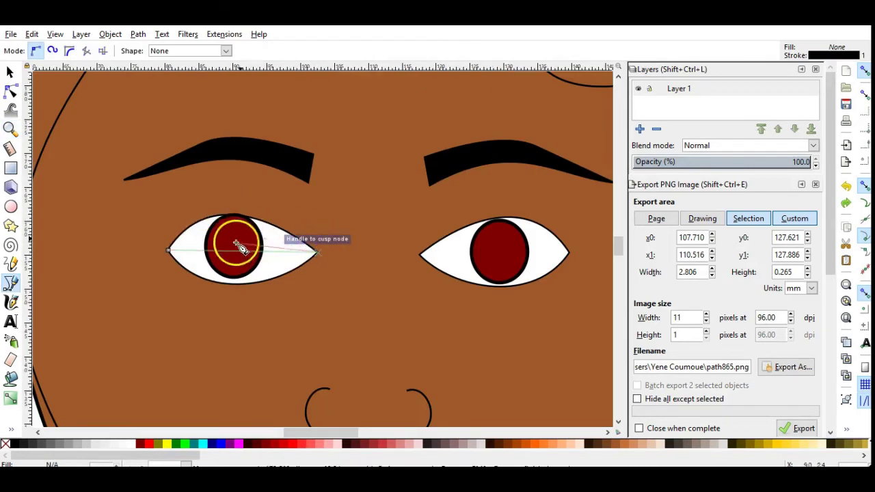
click(167, 251)
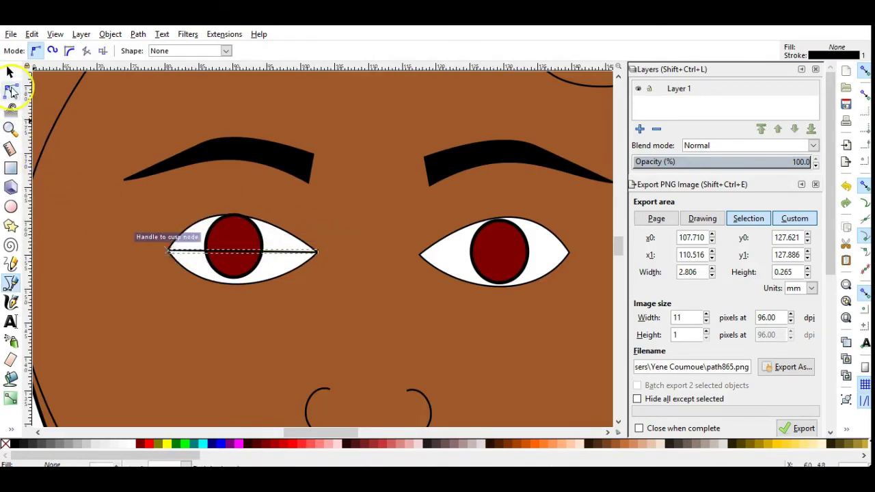
click(10, 89)
drag(263, 250, 238, 205)
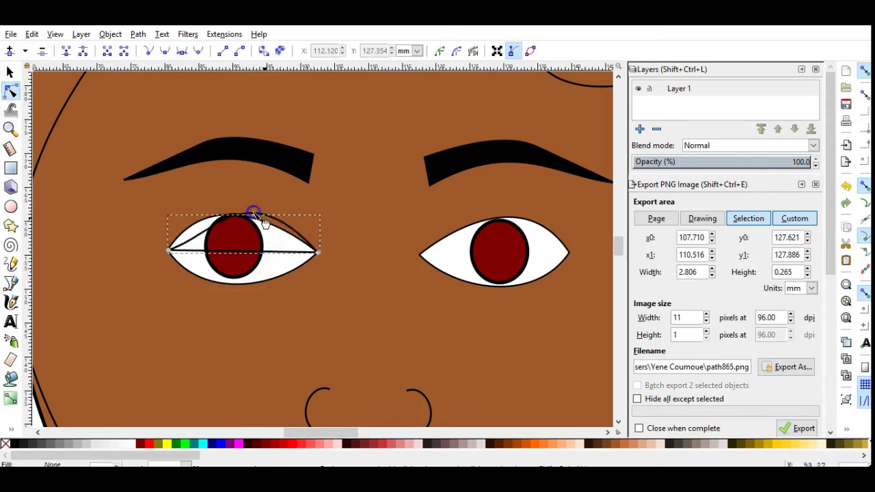
mouse_move(186, 234)
mouse_down()
mouse_move(198, 243)
mouse_move(168, 225)
mouse_up()
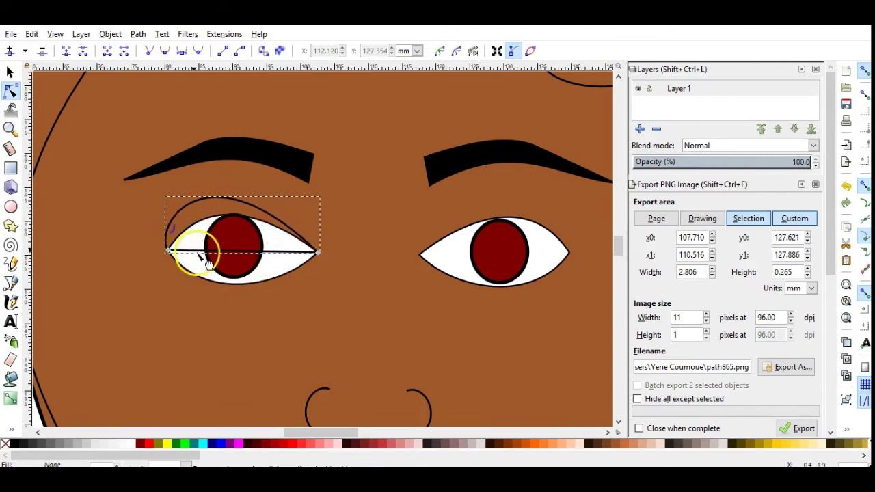
mouse_move(206, 264)
mouse_down()
mouse_move(231, 265)
mouse_move(238, 212)
mouse_move(232, 228)
mouse_move(281, 232)
mouse_up()
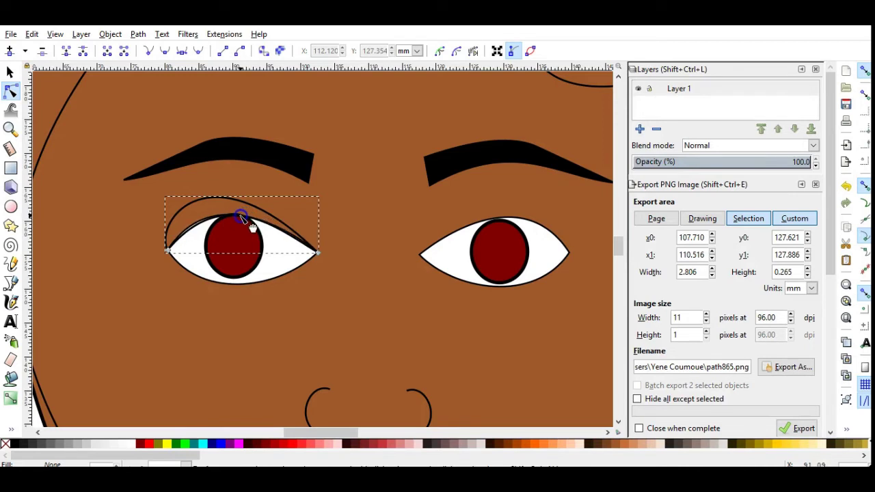
drag(211, 205, 219, 211)
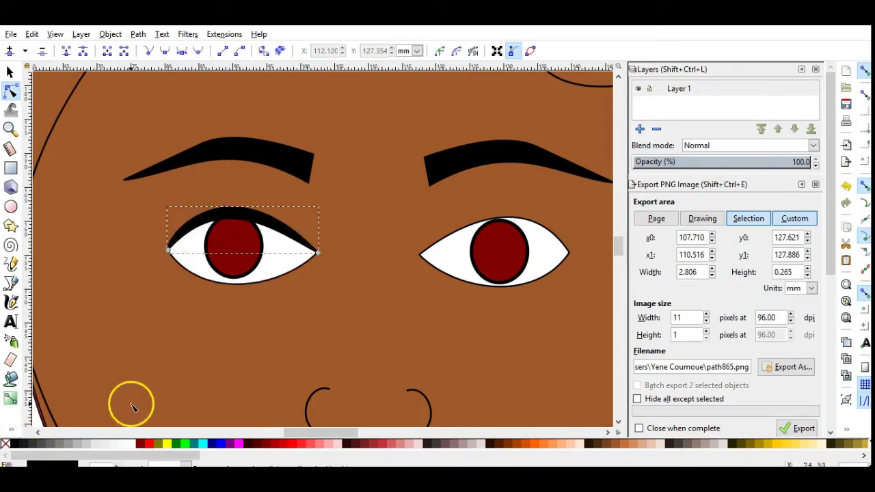
Step: Copy the eyelid, flip it horizontally, and place it over the right eye
key(ctrl+c)
key(ctrl+v)
click(9, 72)
mouse_move(341, 293)
mouse_down()
mouse_move(488, 213)
mouse_move(465, 228)
mouse_up()
click(112, 56)
click(543, 217)
click(471, 336)
click(443, 223)
click(444, 256)
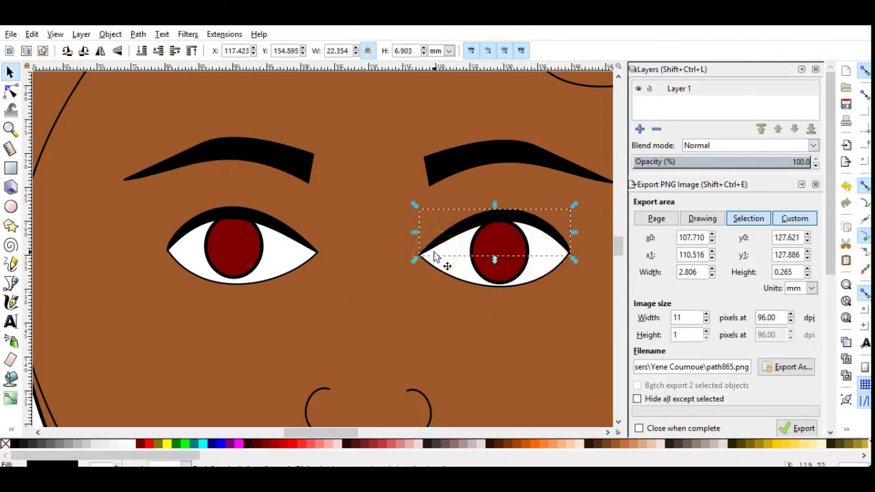
Step: Move the hair outline's right and bottom nodes so its inner edge follows the cheek toward the chin
key(Escape)
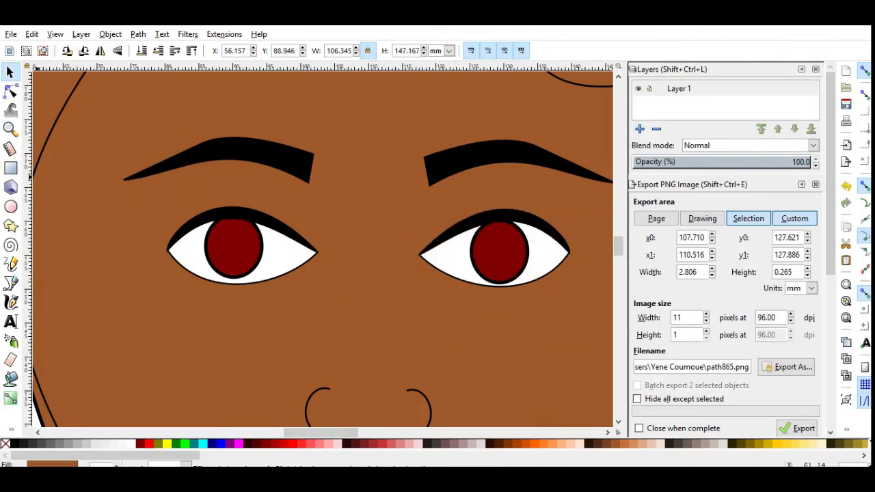
key(n)
key(5)
click(509, 252)
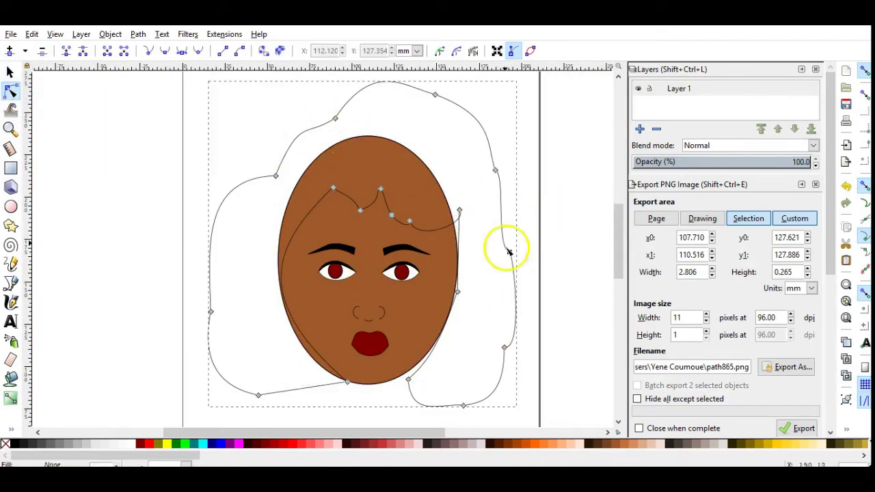
drag(495, 170, 508, 164)
drag(509, 252, 531, 244)
drag(504, 348, 522, 369)
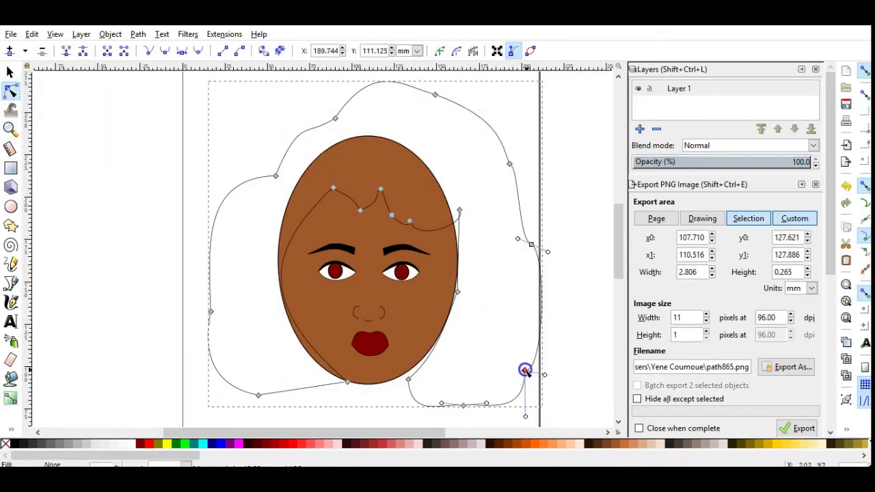
drag(409, 380, 391, 382)
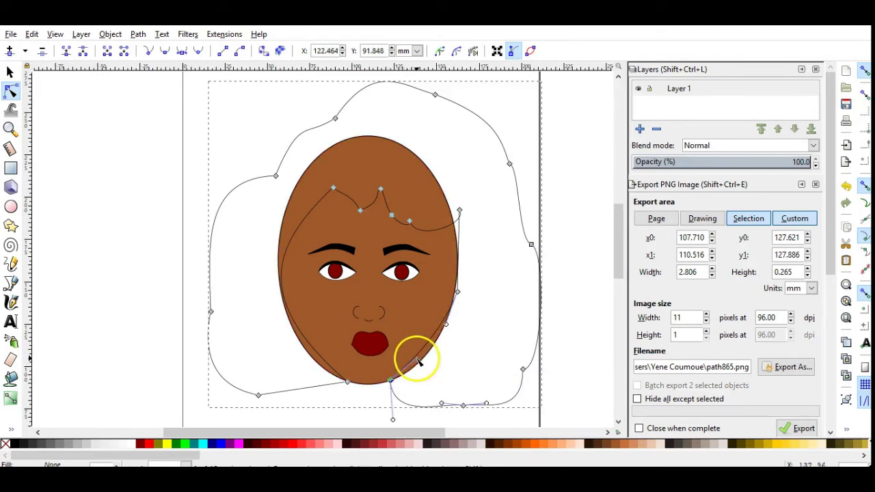
mouse_move(424, 357)
mouse_down()
mouse_move(444, 314)
mouse_move(454, 231)
mouse_move(435, 297)
mouse_move(475, 312)
mouse_up()
click(432, 319)
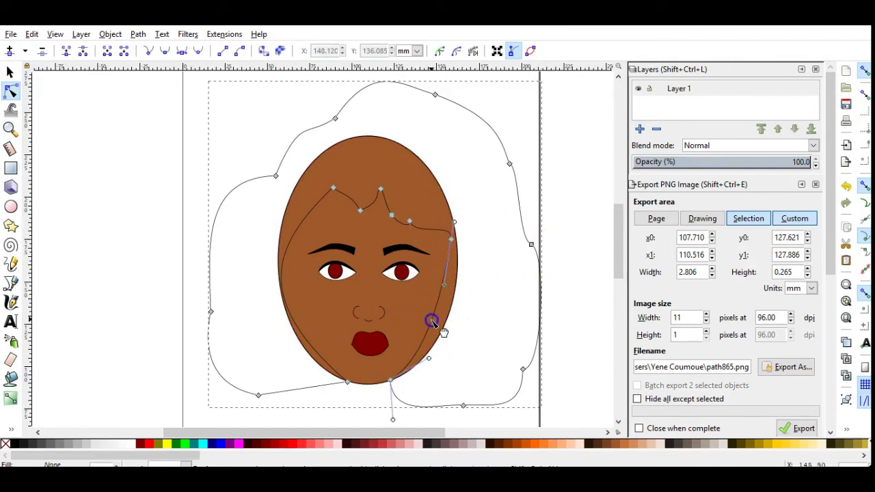
click(234, 185)
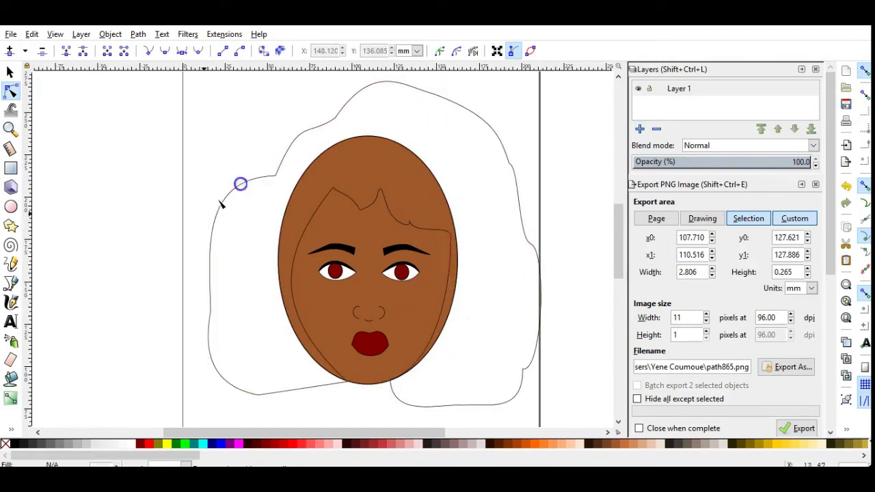
click(218, 202)
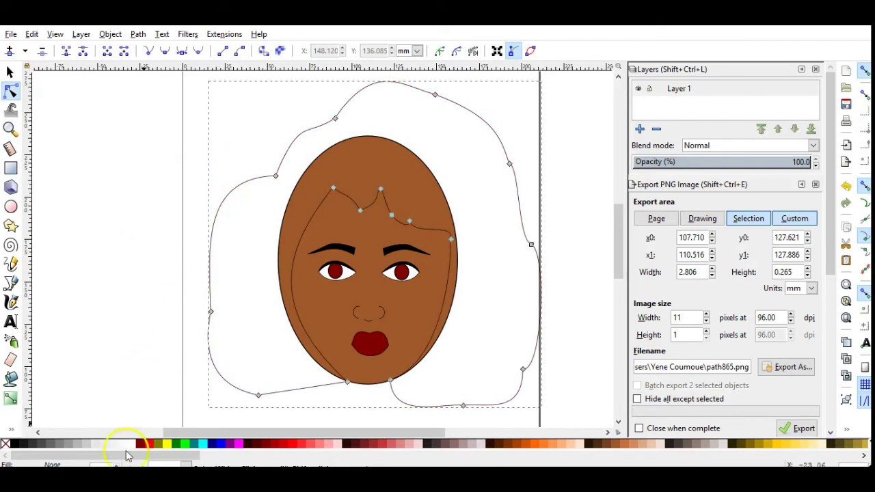
Step: Fill the hair black and bend its lower edge downward
click(10, 446)
scroll(513, 295, down, 2)
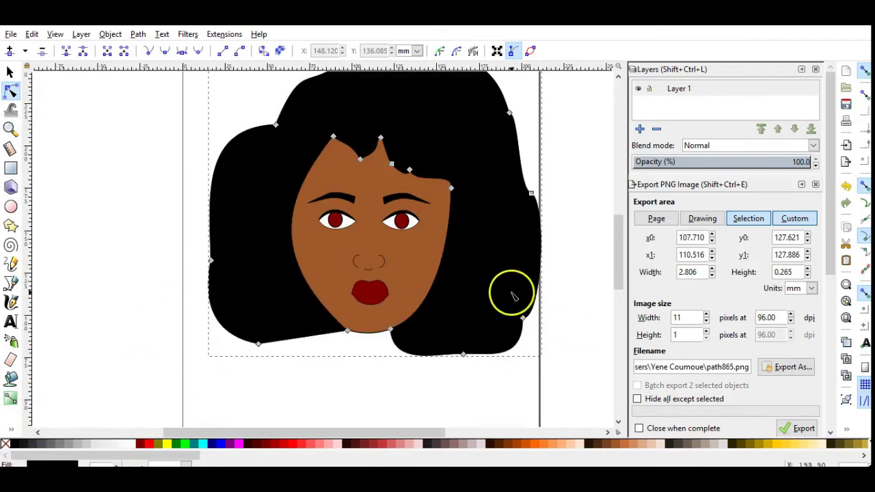
click(10, 91)
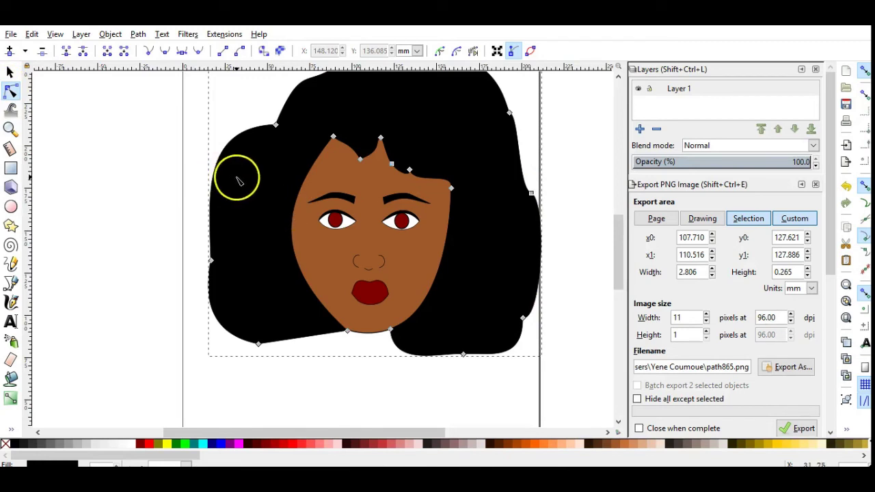
drag(301, 338, 312, 369)
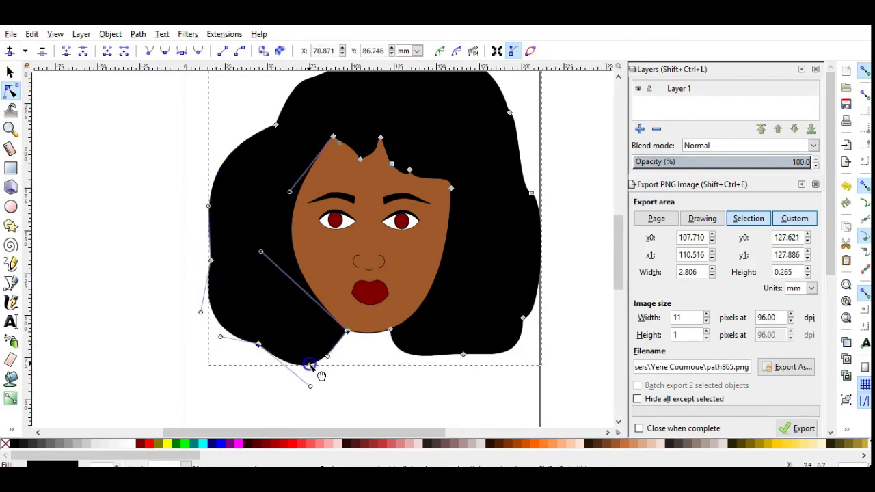
Step: Reshape the right jaw nodes into a smooth curve down to the chin
click(347, 334)
click(397, 333)
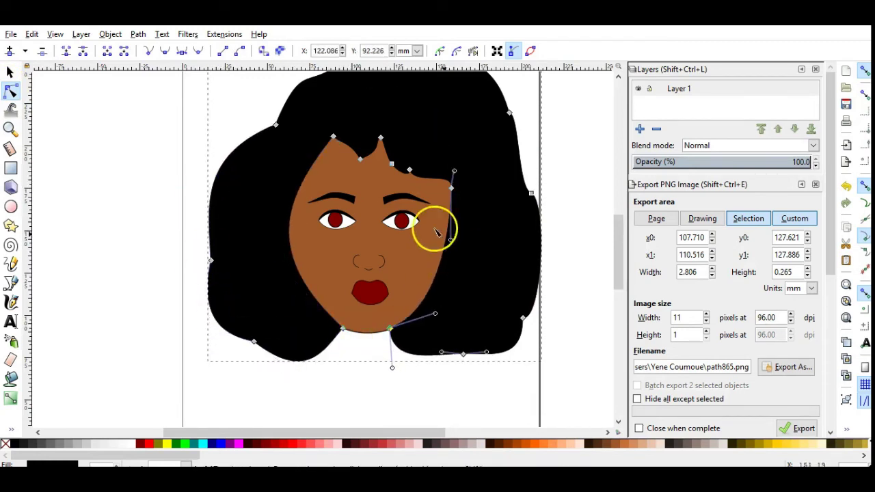
drag(434, 228, 439, 296)
drag(434, 268, 418, 282)
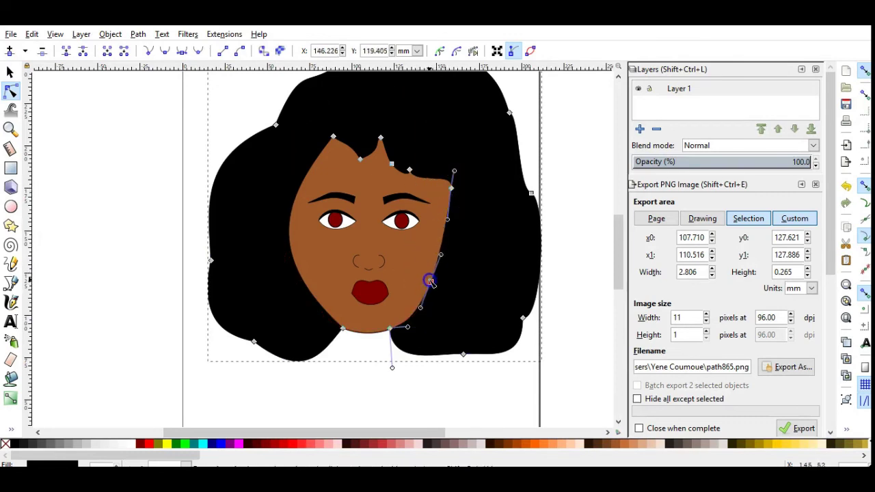
drag(447, 201, 445, 271)
click(421, 363)
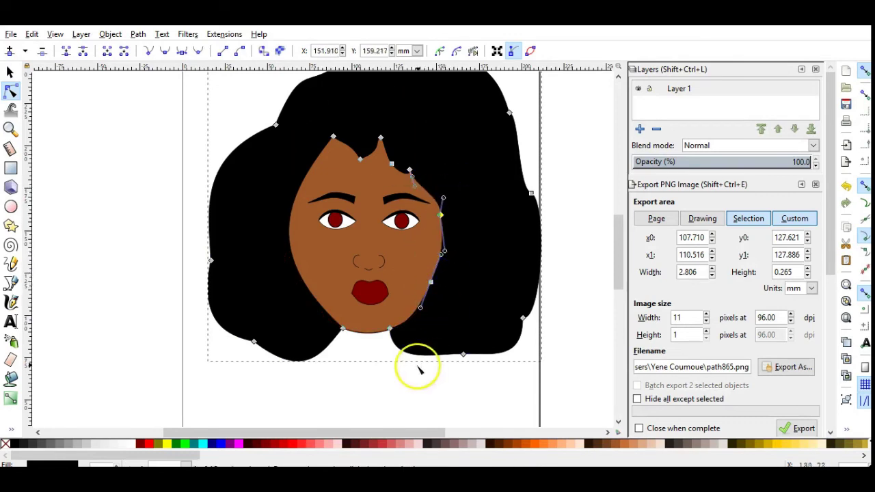
click(430, 297)
click(406, 321)
drag(406, 323, 416, 314)
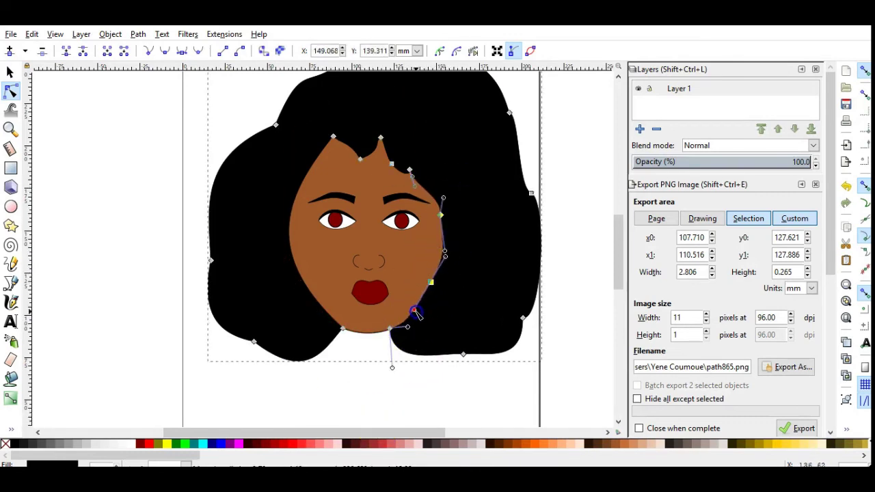
Step: Reshape the left face edge near the temple, then select the right iris
click(292, 208)
drag(299, 185, 316, 173)
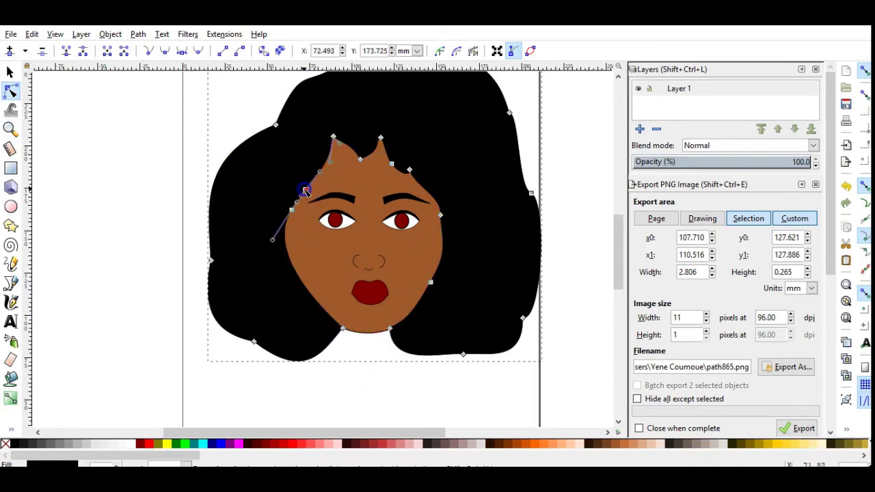
drag(272, 239, 294, 271)
click(402, 220)
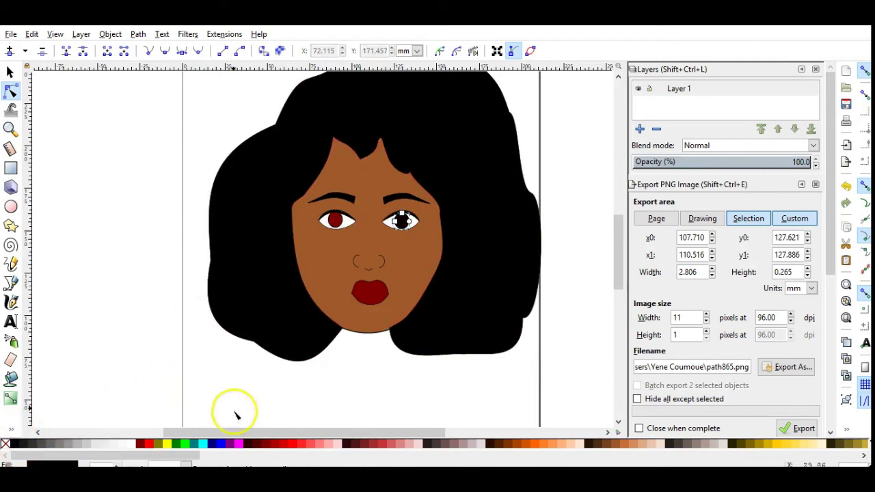
Step: Make the left iris black
click(335, 219)
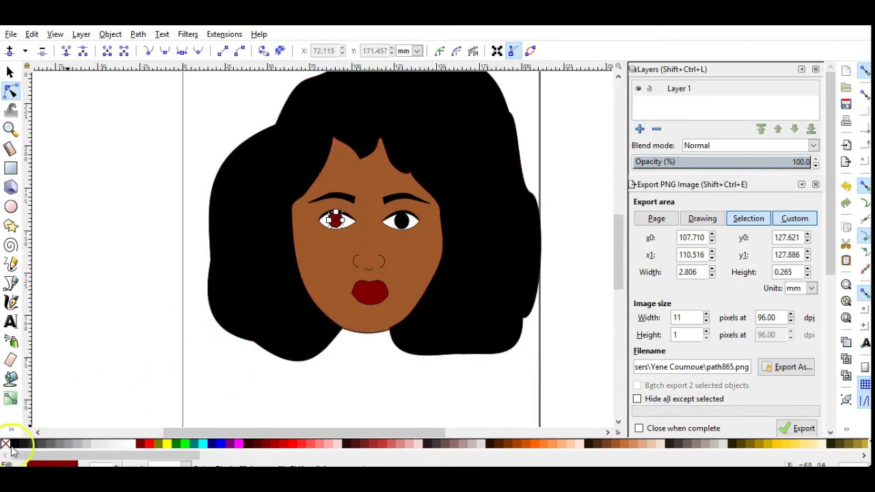
click(15, 446)
click(355, 397)
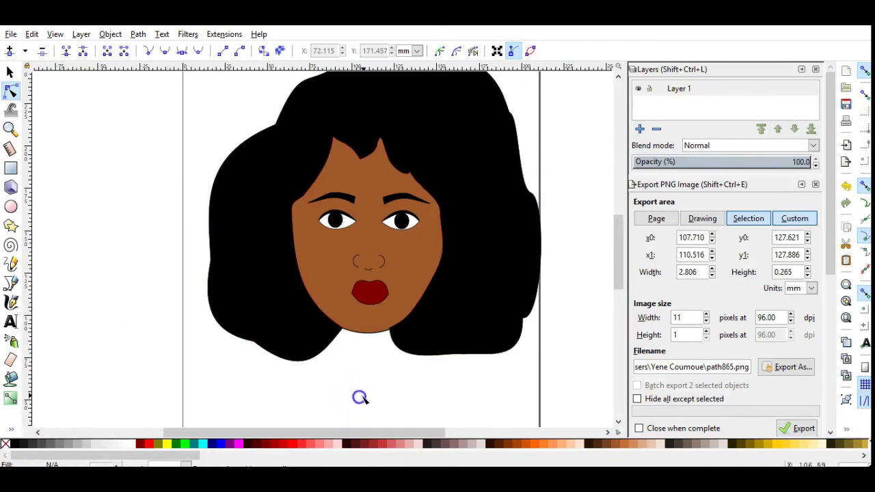
scroll(426, 318, down, 2)
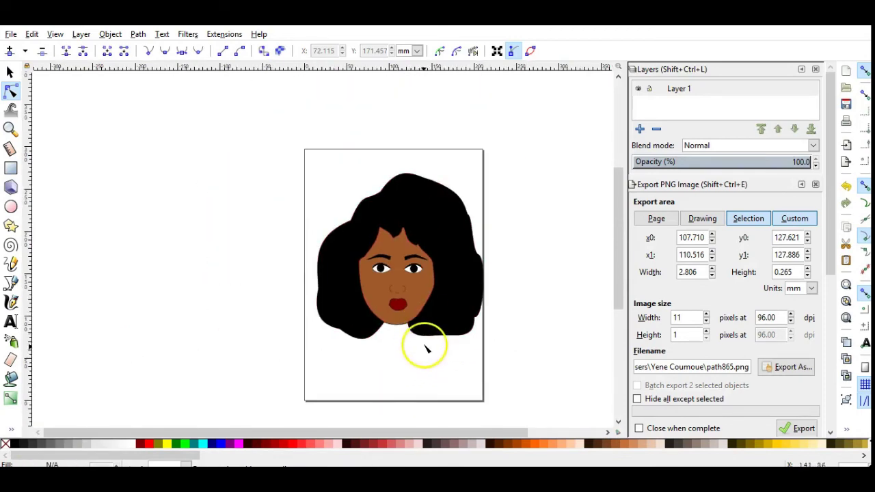
scroll(426, 348, up, 3)
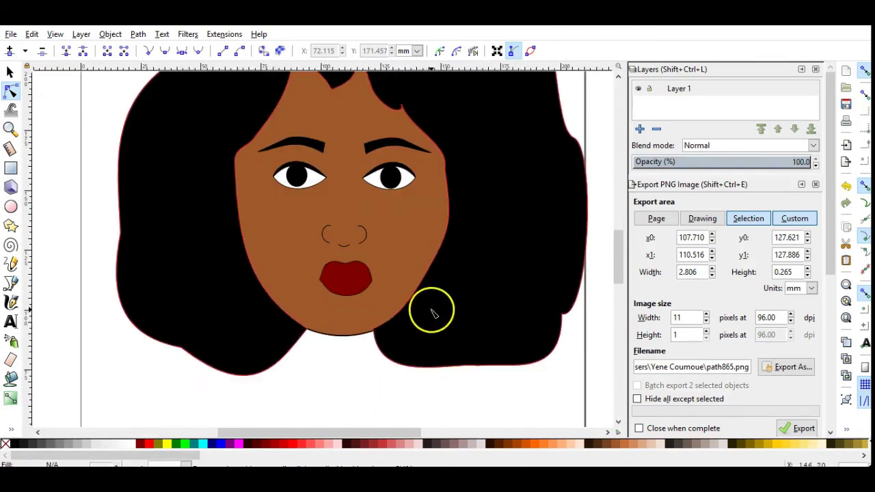
Step: Adjust the hair curve beside the left temple
click(244, 175)
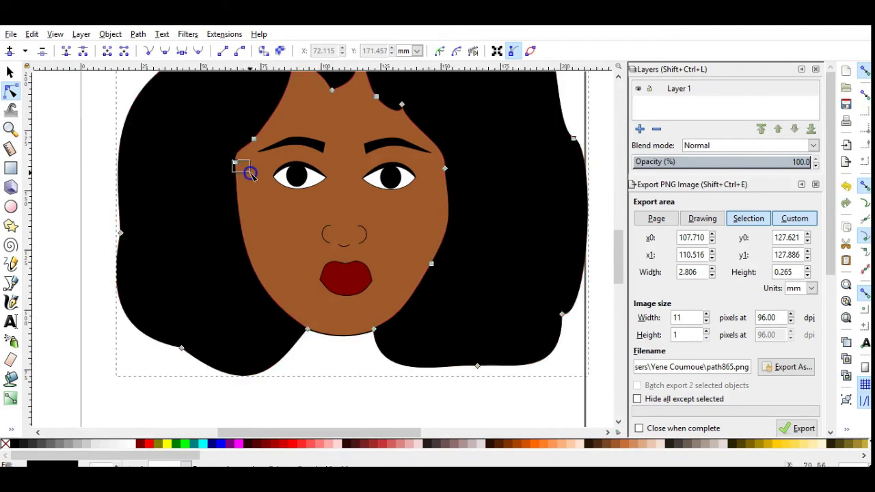
click(239, 165)
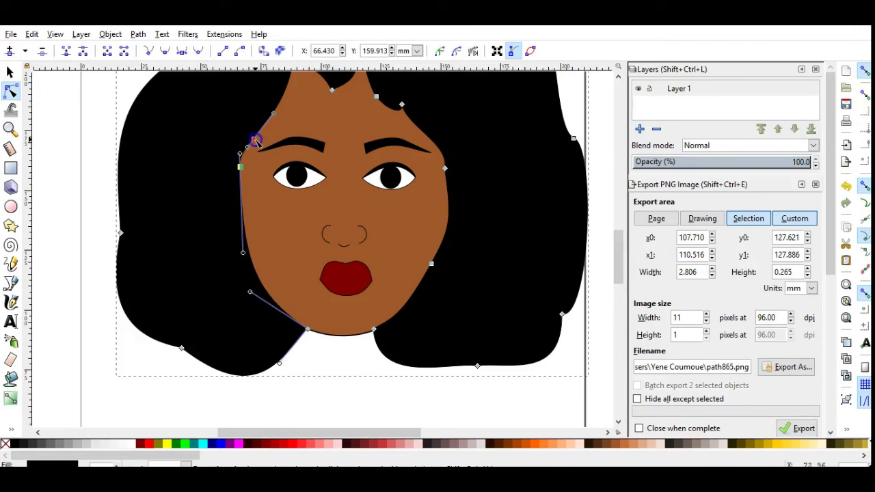
click(255, 140)
drag(243, 254, 231, 210)
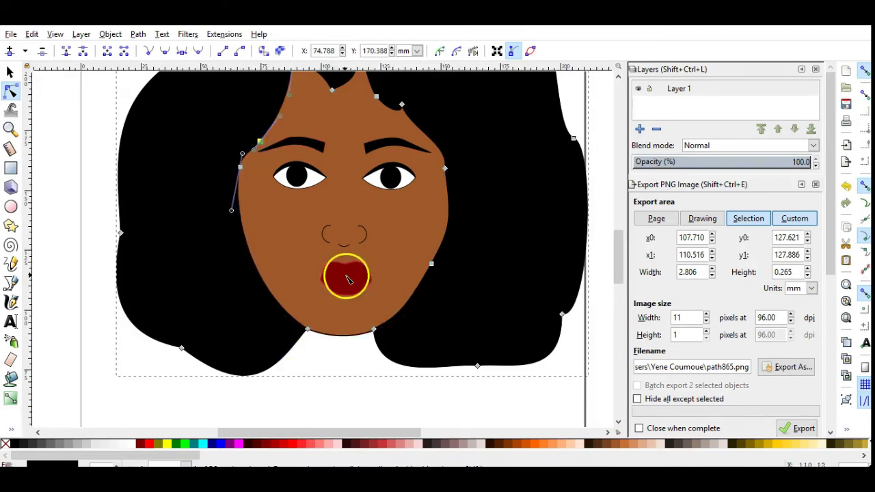
scroll(346, 278, up, 3)
Step: Widen the lips by pulling both corners outward, adding an upper-right node
click(430, 294)
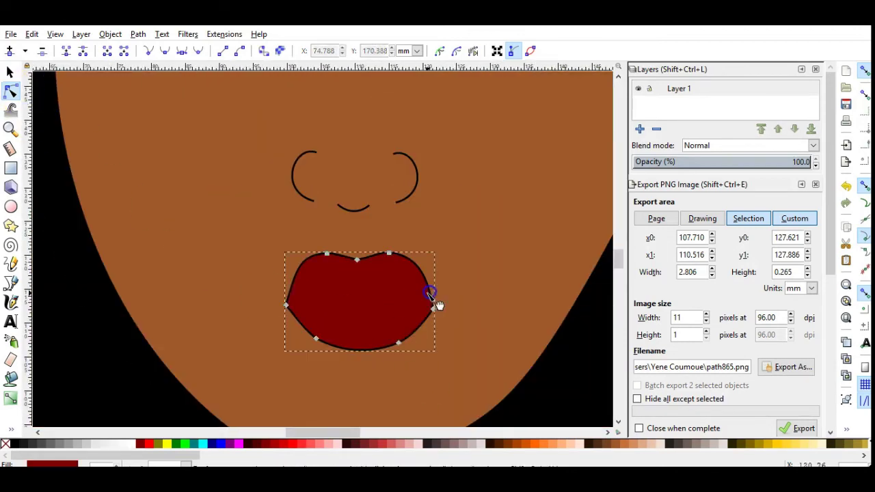
double_click(425, 279)
drag(433, 309, 446, 298)
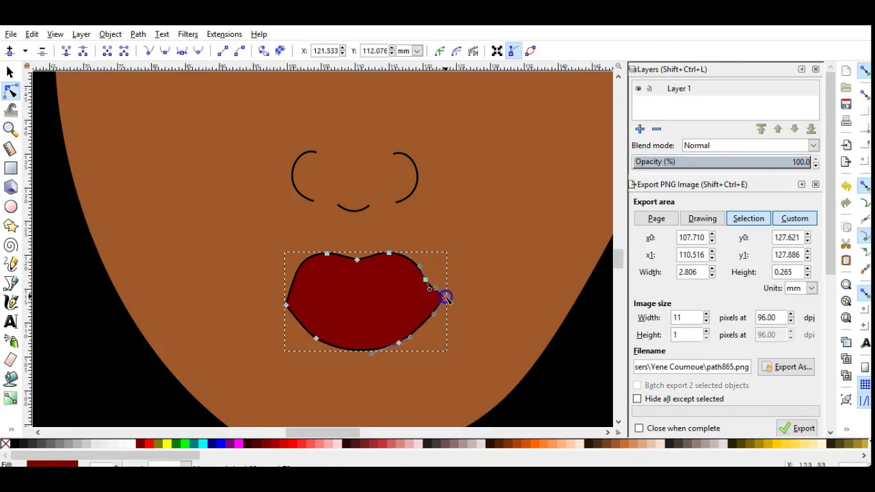
click(283, 342)
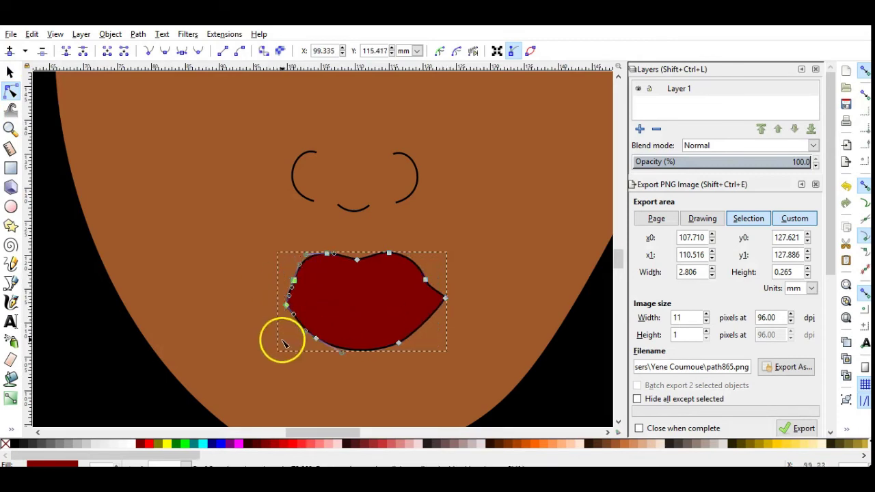
click(292, 281)
mouse_move(283, 305)
mouse_down()
mouse_move(274, 300)
mouse_move(297, 283)
mouse_up()
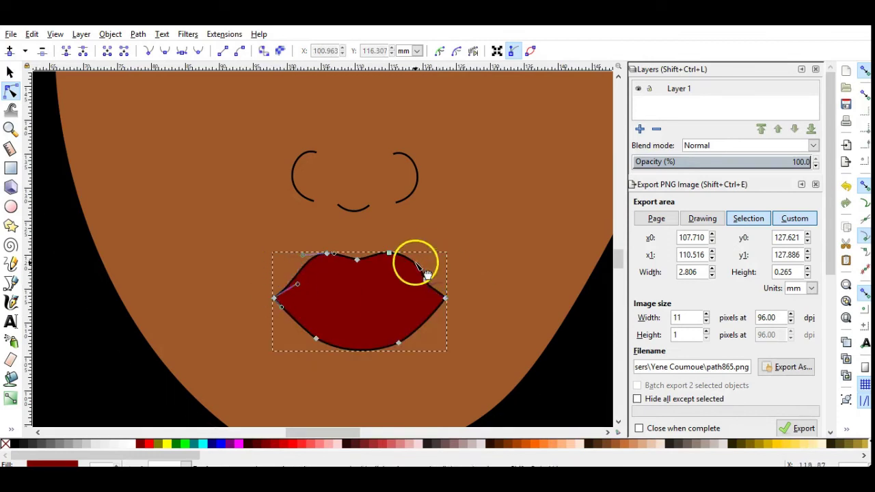
Step: Raise the lower lip outline slightly
click(400, 343)
drag(289, 322, 387, 381)
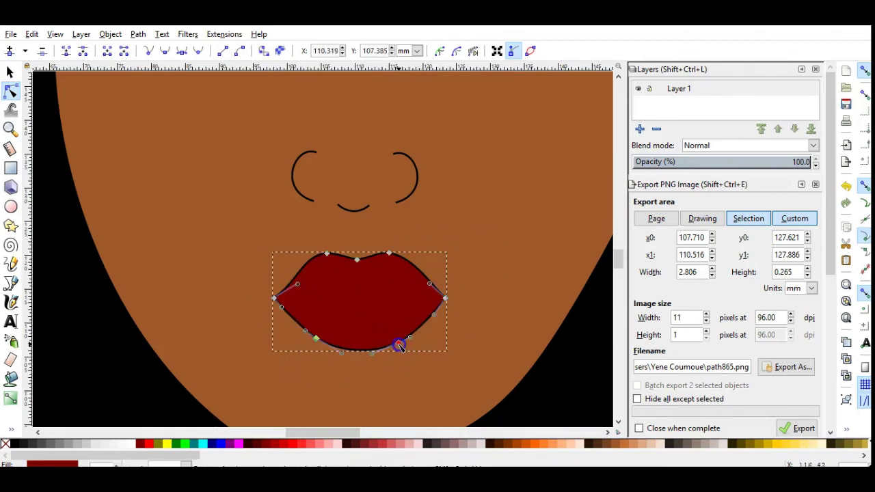
drag(398, 344, 399, 339)
click(460, 279)
Step: Nudge the two nose curves slightly apart with the arrow keys
click(416, 176)
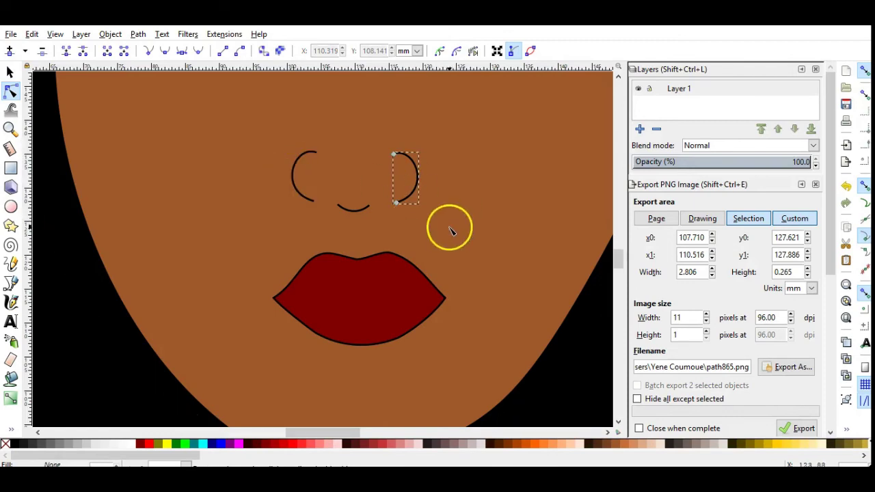
click(11, 71)
key(Right)
key(Right)
key(Right)
key(Left)
key(Left)
key(Left)
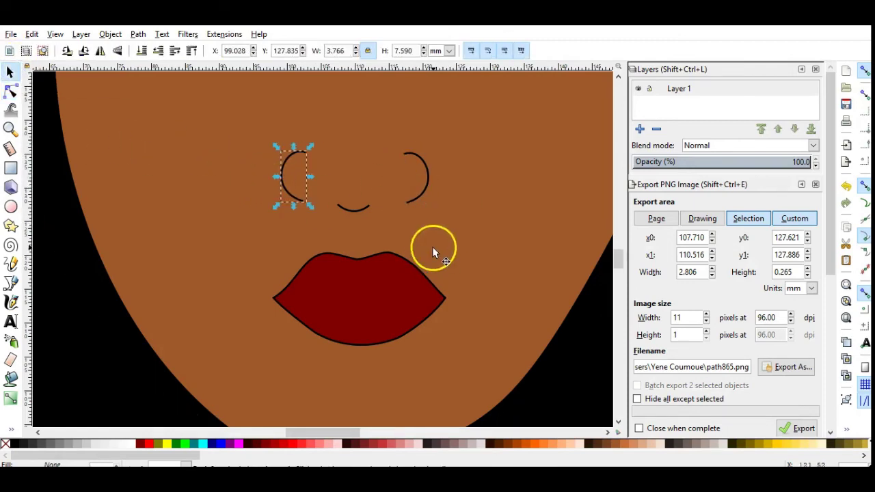
key(5)
click(448, 332)
Step: Bend the upper lip curves inward and lift the left lip corner for symmetry
ctrl+scroll(445, 240, up, 4)
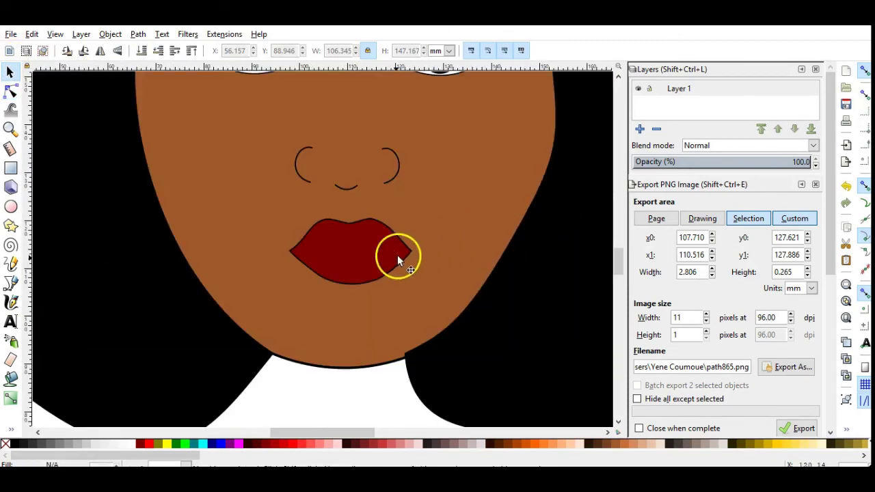
ctrl+scroll(399, 256, up, 3)
double_click(410, 249)
click(457, 215)
drag(426, 186, 410, 215)
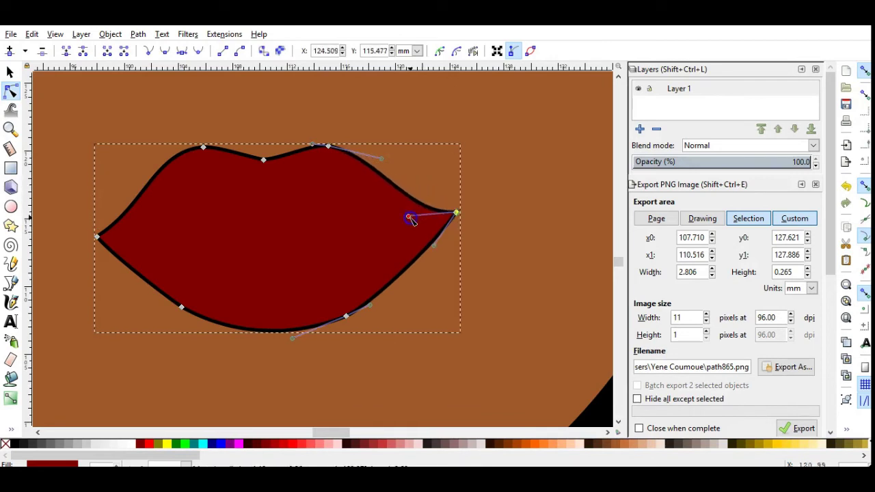
drag(98, 238, 89, 219)
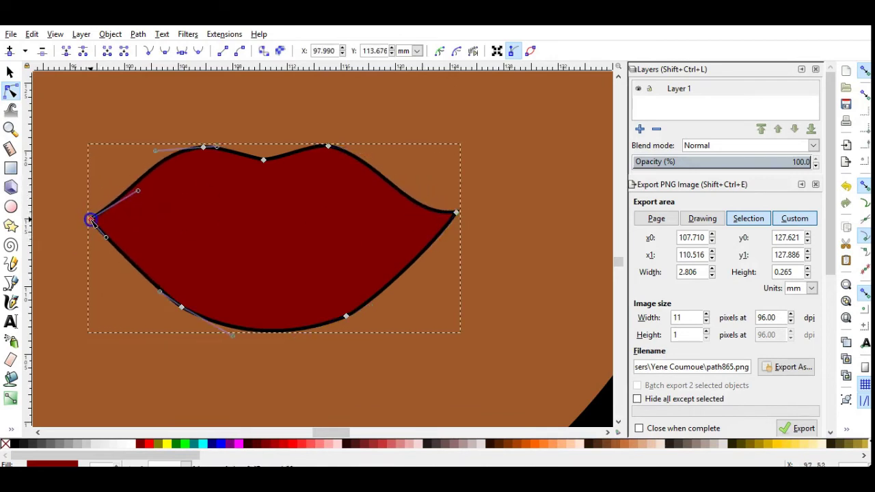
mouse_move(136, 190)
mouse_down()
mouse_move(166, 205)
mouse_move(164, 197)
mouse_up()
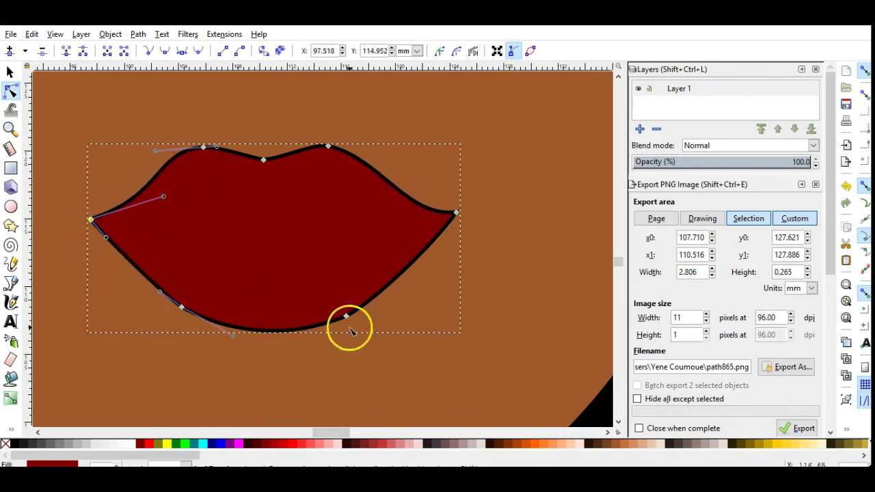
drag(347, 316, 357, 314)
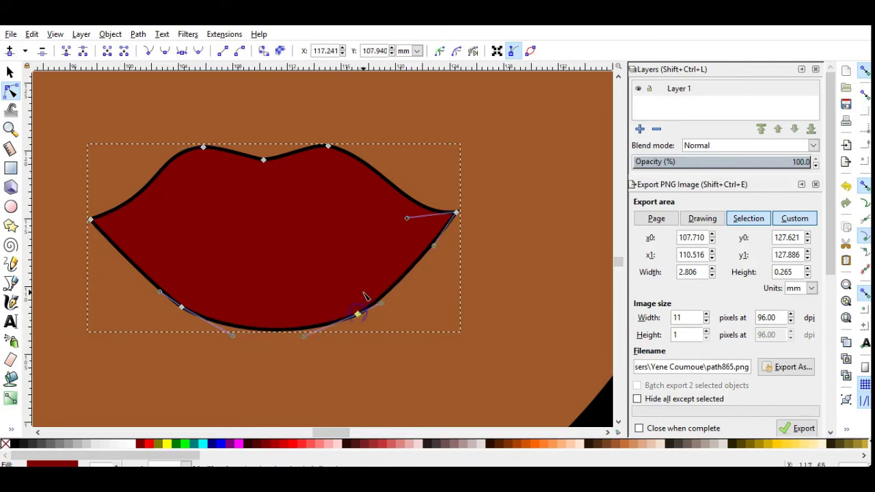
Step: Select the lower lip nodes together to smooth the bottom curve
click(328, 145)
click(450, 317)
scroll(453, 307, down, 5)
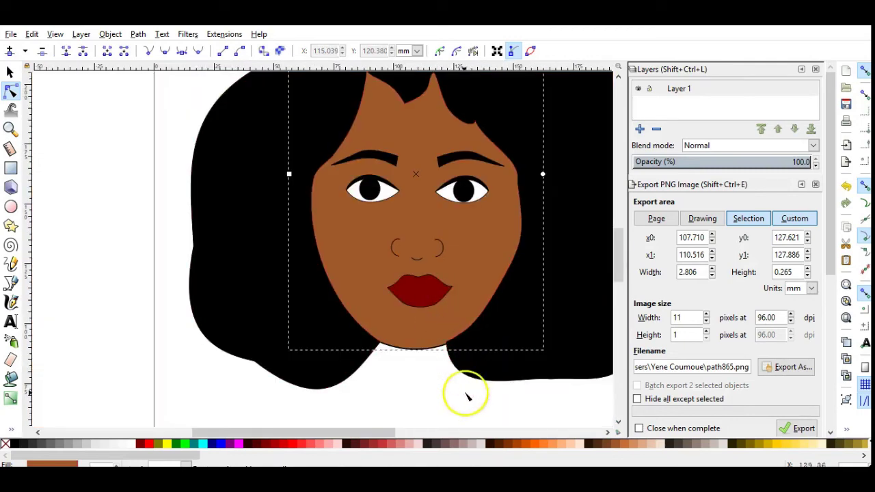
scroll(426, 322, up, 2)
click(419, 235)
scroll(420, 235, up, 3)
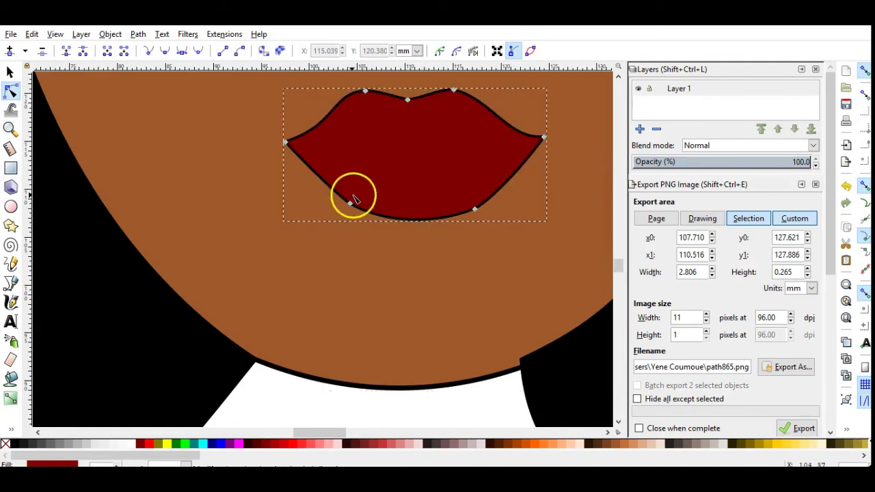
drag(524, 203, 331, 213)
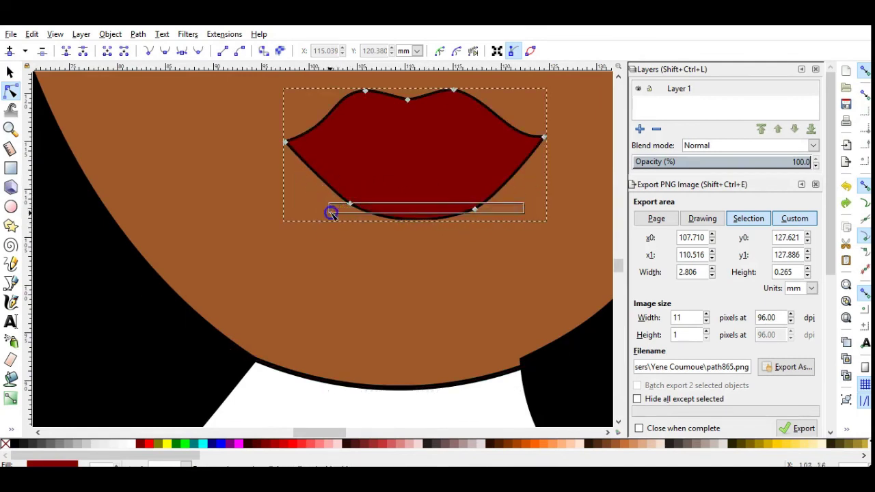
click(469, 257)
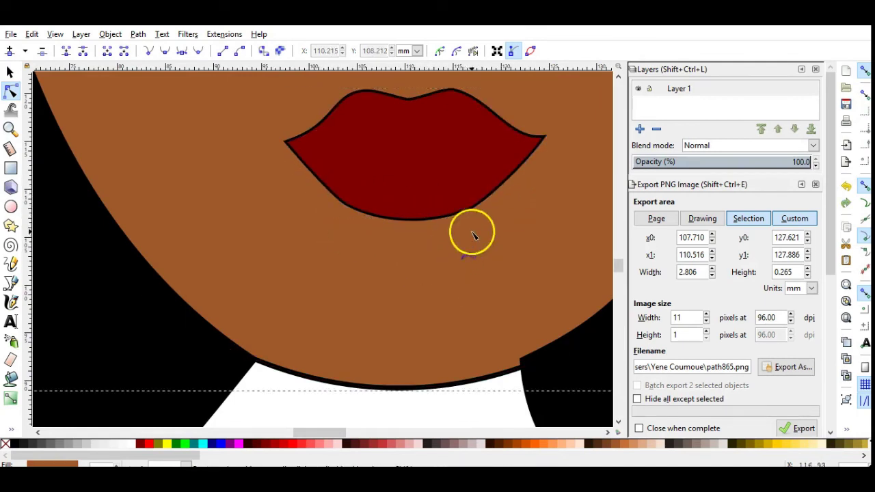
click(473, 211)
Step: Select a lower-right hair node, then switch to the face path to show its nodes
key(5)
scroll(492, 273, up, 2)
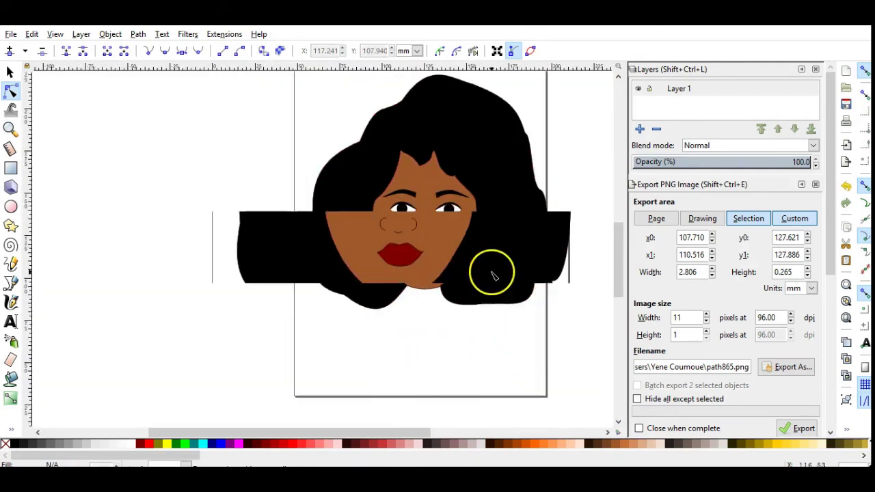
click(543, 219)
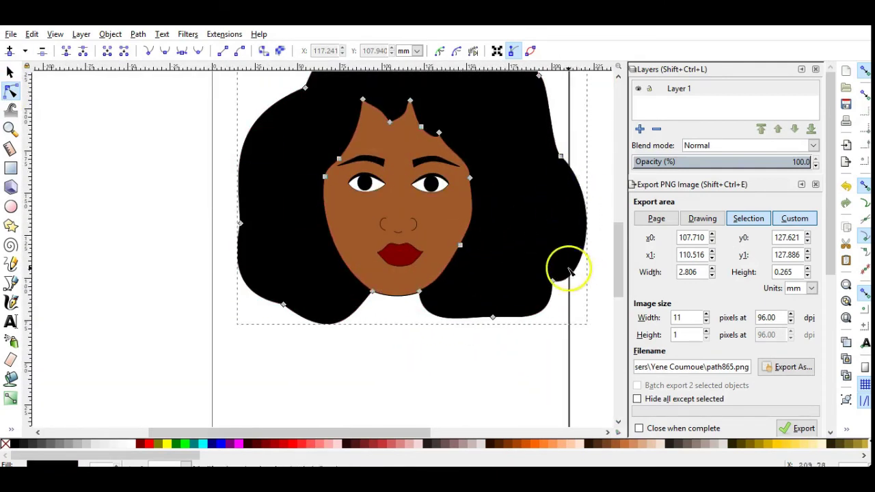
click(555, 285)
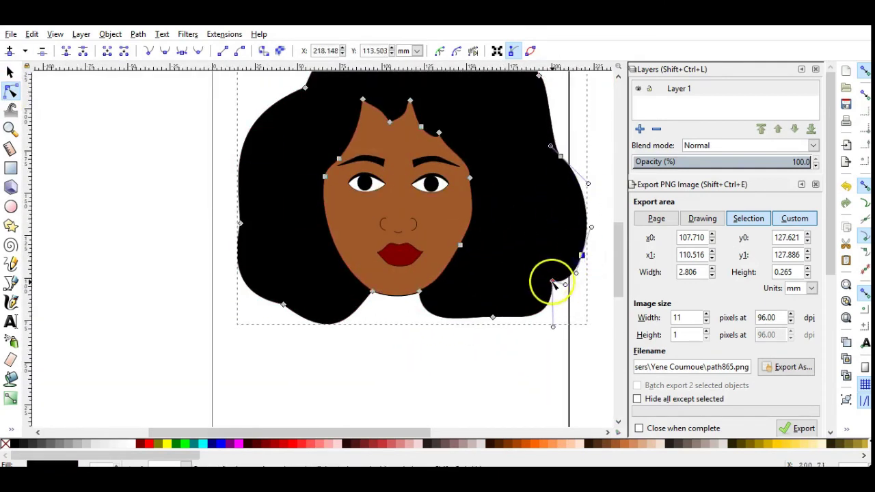
click(351, 111)
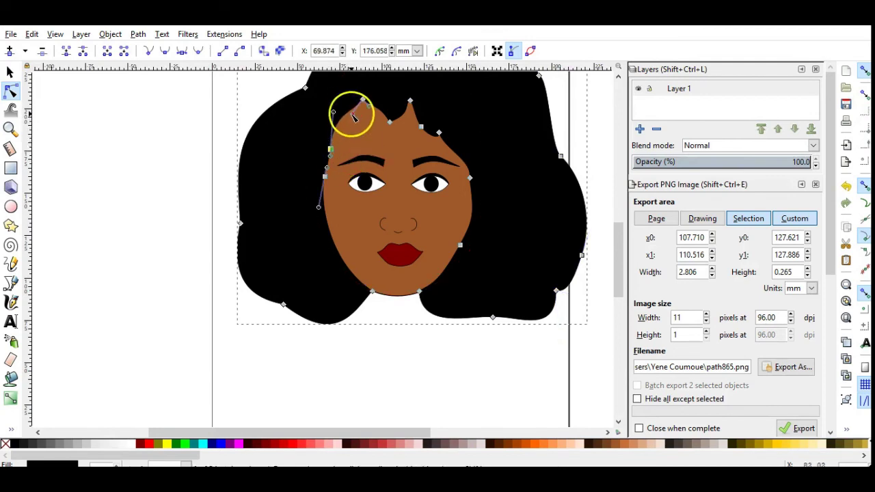
click(488, 175)
scroll(458, 235, up, 3)
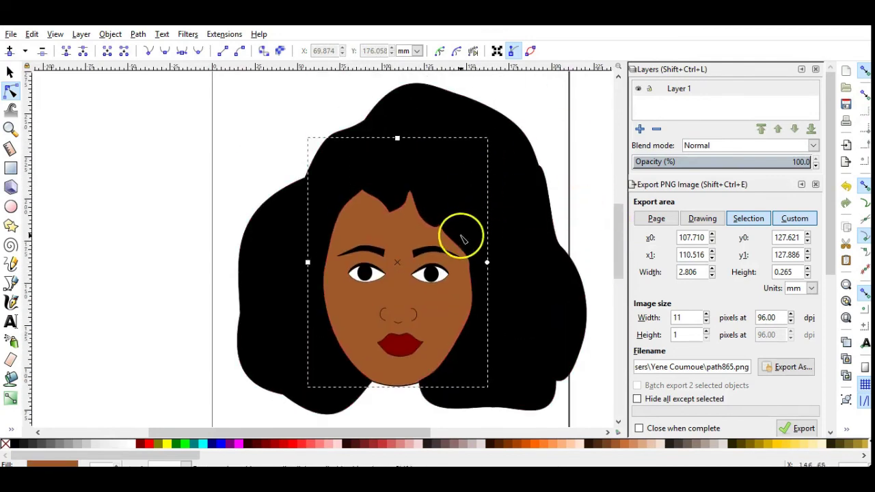
ctrl+scroll(458, 234, up, 2)
Step: Add nodes along the forehead edge and drag them into scalloped curls toward the right temple
double_click(284, 183)
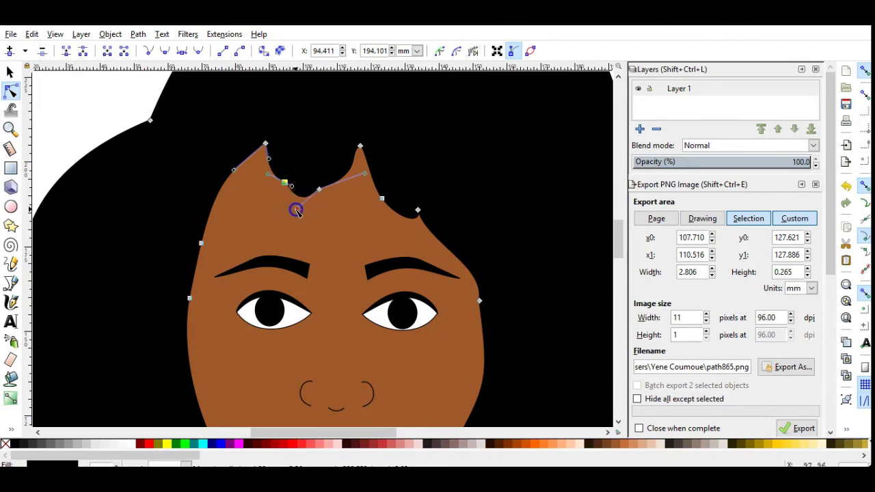
drag(366, 174, 376, 188)
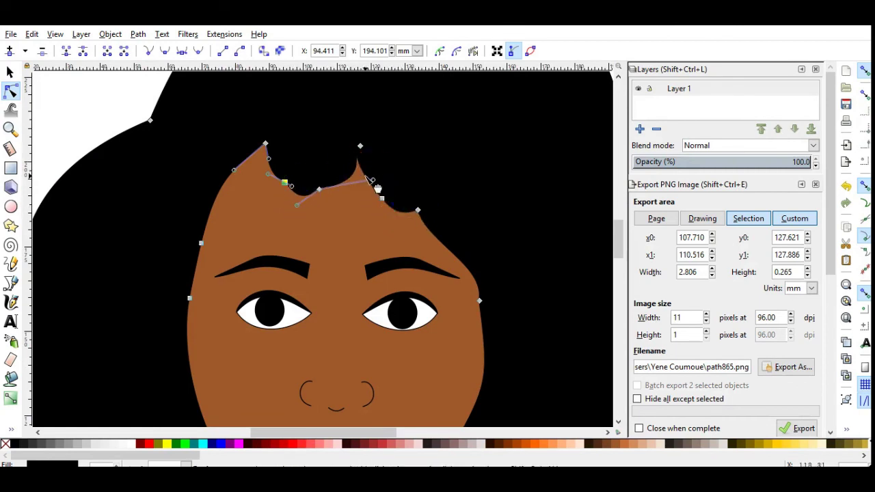
double_click(451, 240)
mouse_move(471, 205)
mouse_down()
mouse_move(484, 218)
mouse_move(455, 254)
mouse_up()
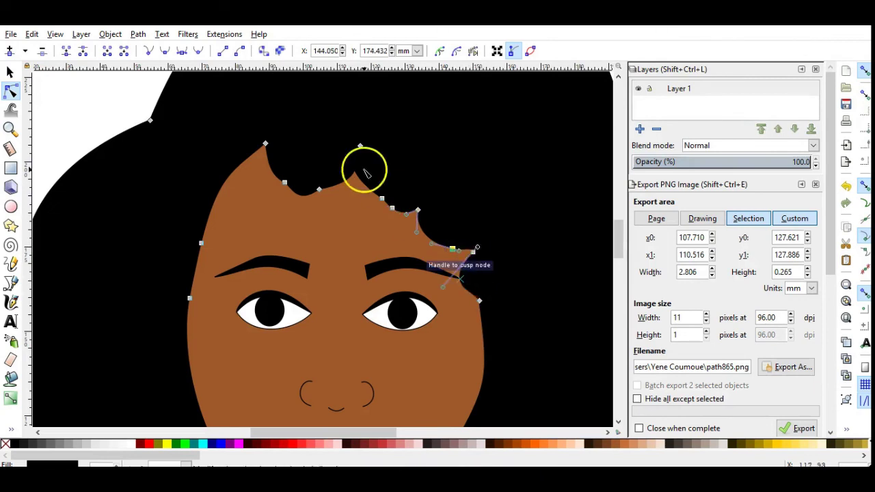
drag(366, 173, 360, 185)
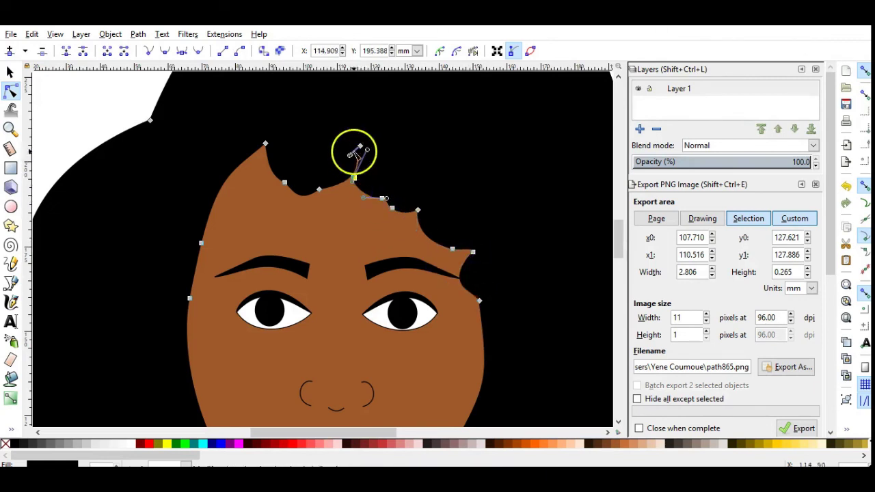
drag(358, 147, 360, 146)
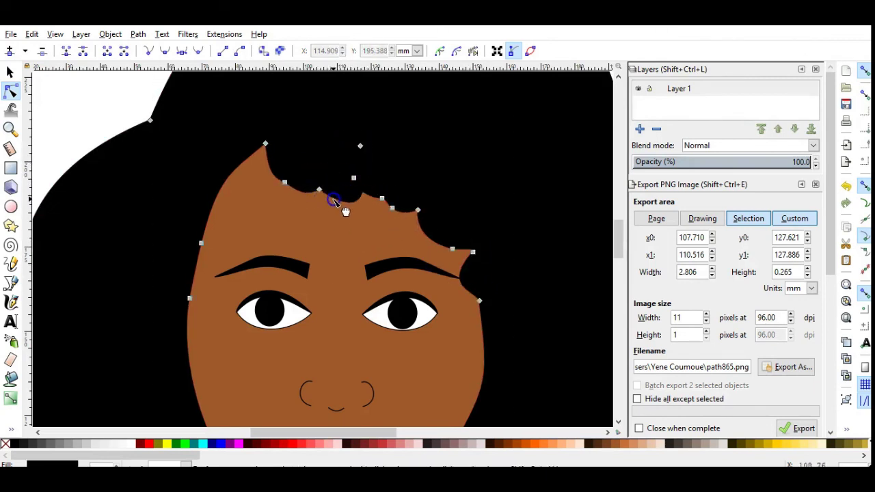
click(472, 252)
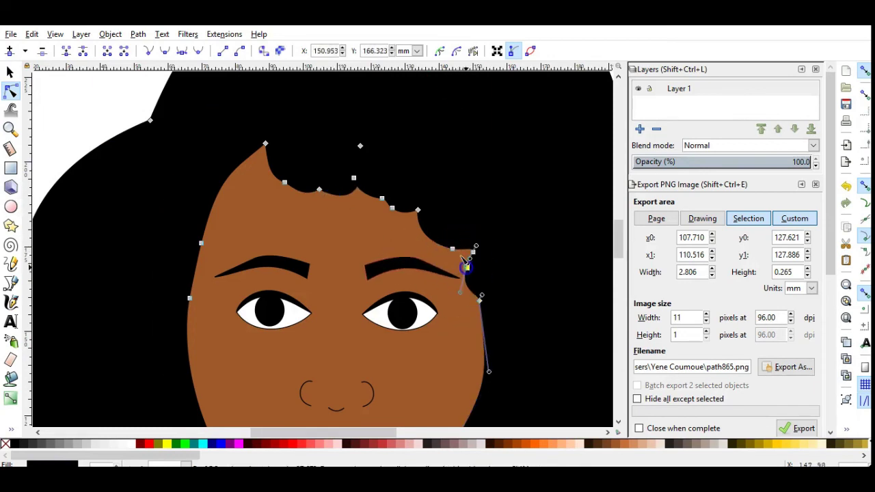
drag(472, 249, 476, 286)
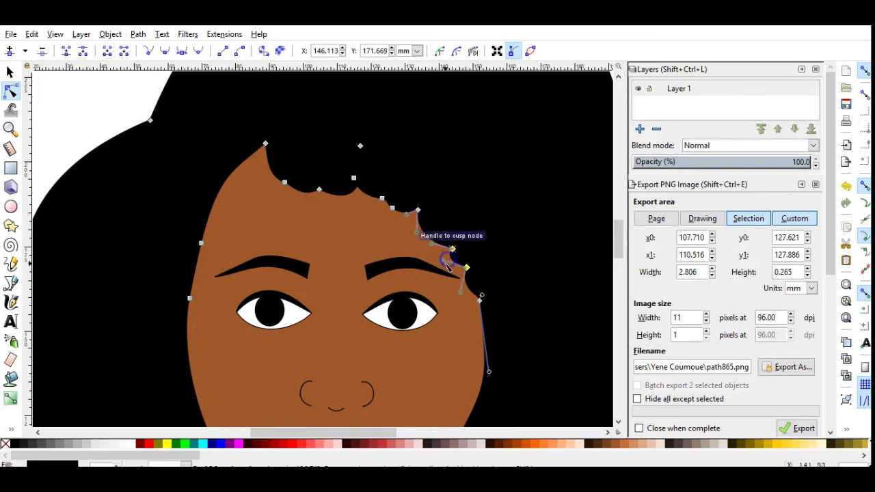
Step: Set the page to landscape orientation, 297 × 210 mm, in Document Properties
key(5)
key(s)
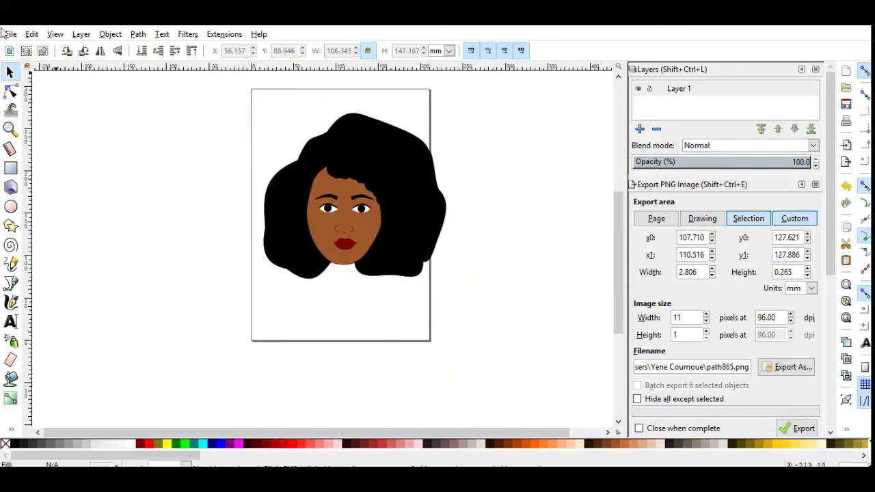
click(12, 34)
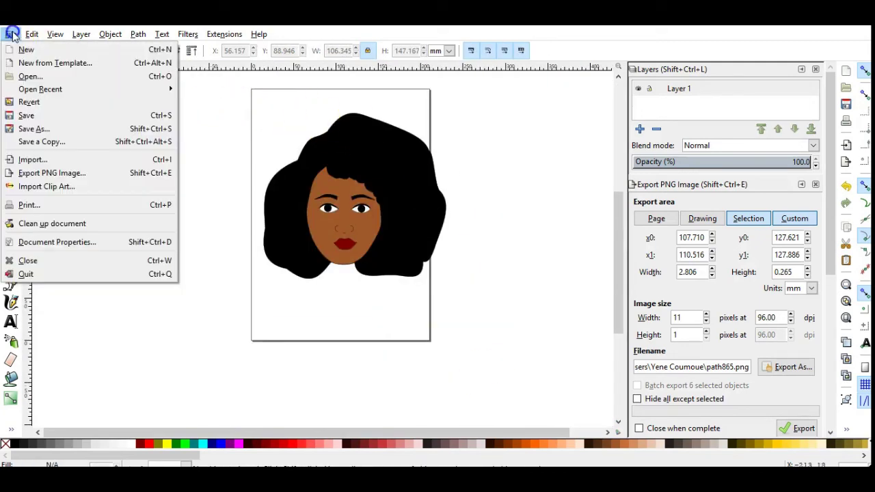
click(89, 244)
drag(816, 30, 518, 34)
click(702, 201)
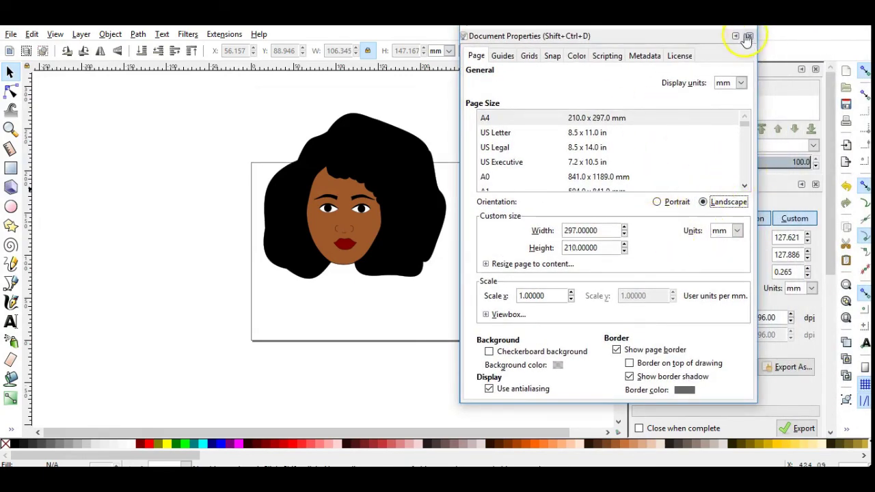
click(490, 182)
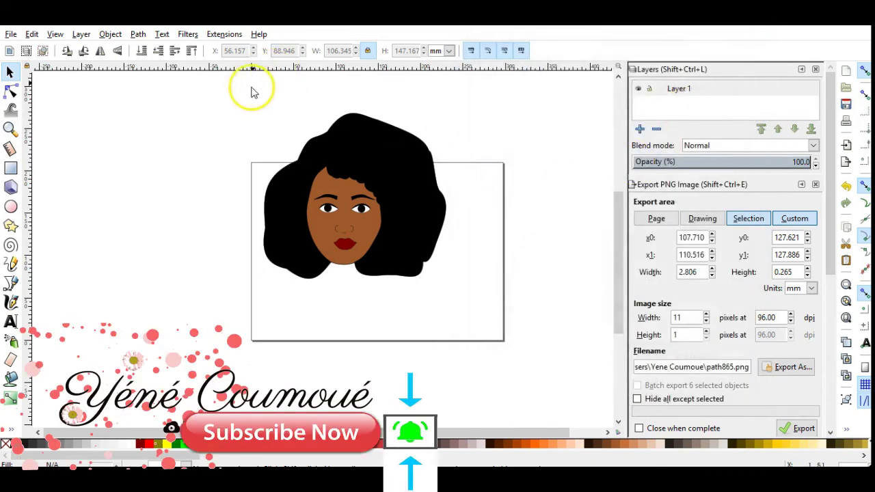
Step: Scale the whole portrait down, group it, and move it toward the page centre
drag(236, 93, 492, 336)
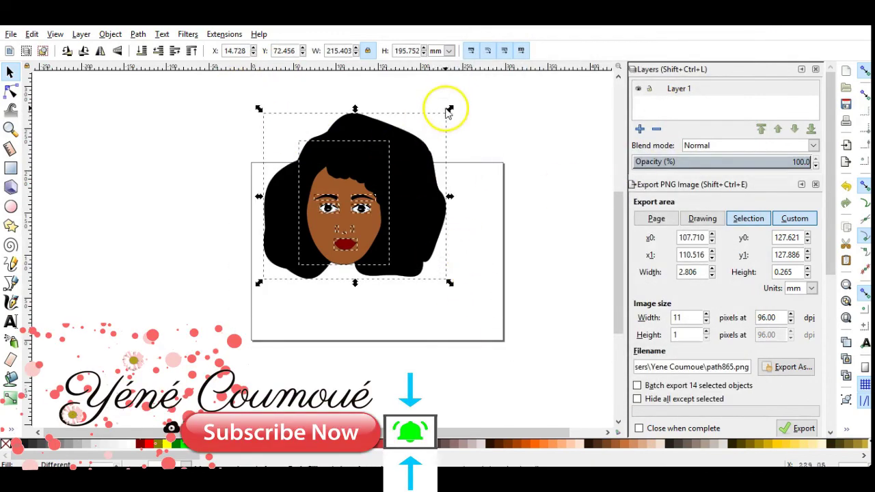
mouse_move(449, 111)
mouse_down()
mouse_move(371, 167)
mouse_move(368, 223)
mouse_move(393, 229)
mouse_up()
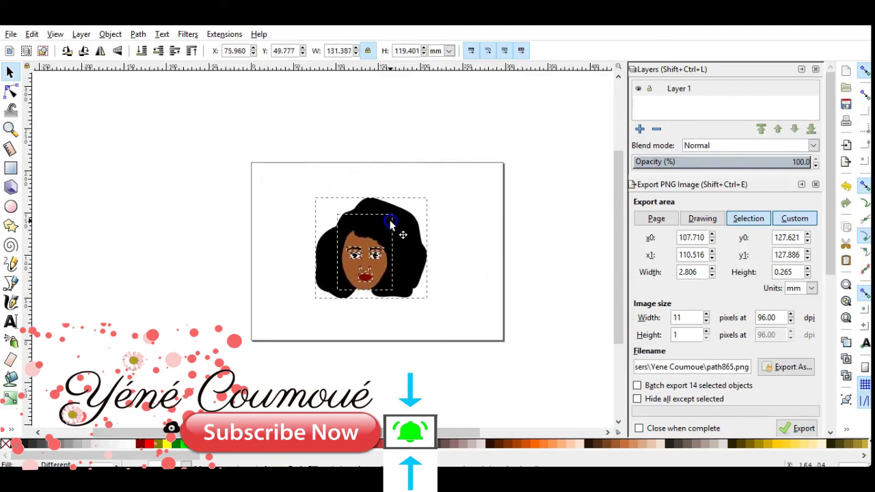
click(110, 34)
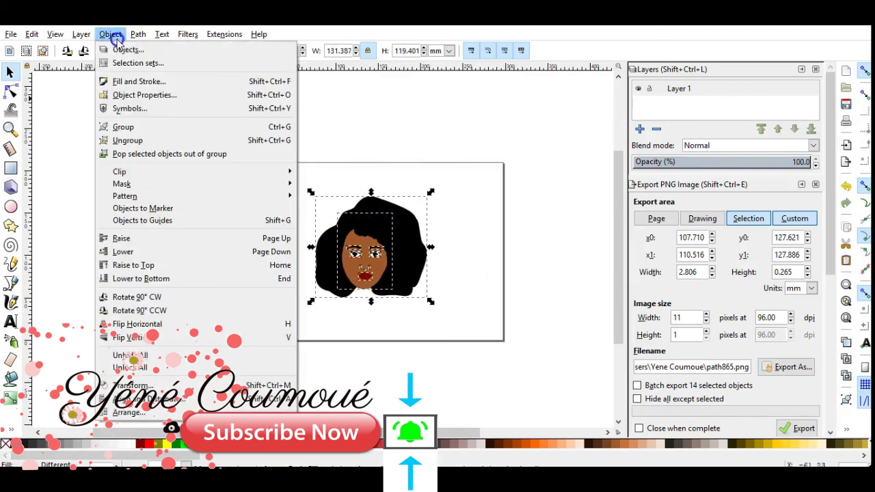
click(124, 127)
mouse_move(338, 283)
mouse_down()
mouse_move(567, 238)
mouse_move(246, 177)
mouse_move(356, 275)
mouse_move(366, 260)
mouse_up()
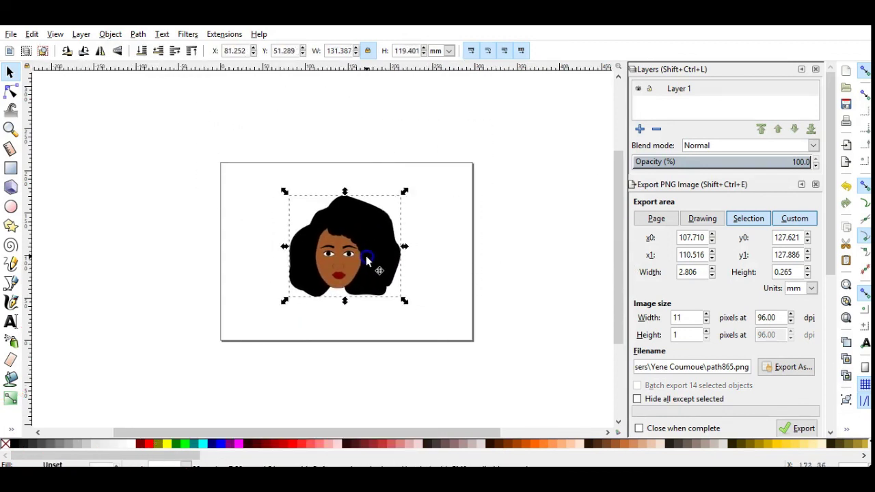
Step: Ungroup the portrait, try moving the lips, then undo the move
click(110, 34)
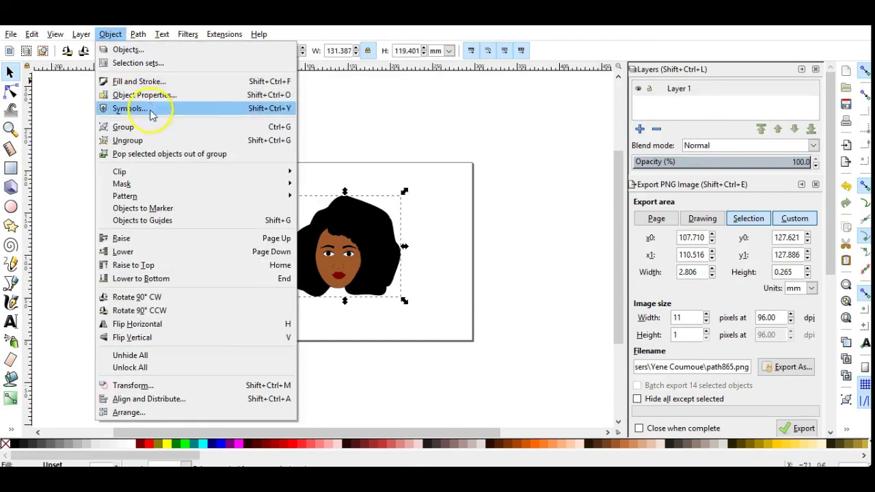
click(143, 138)
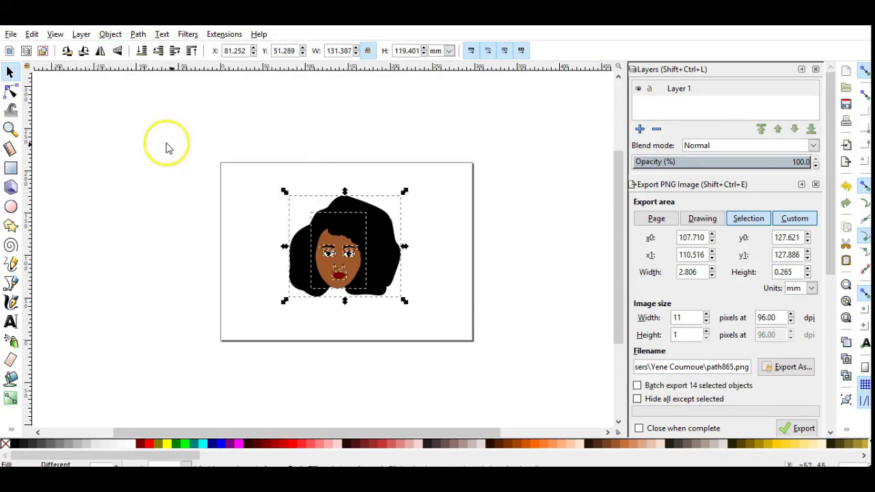
click(341, 276)
drag(343, 279, 418, 286)
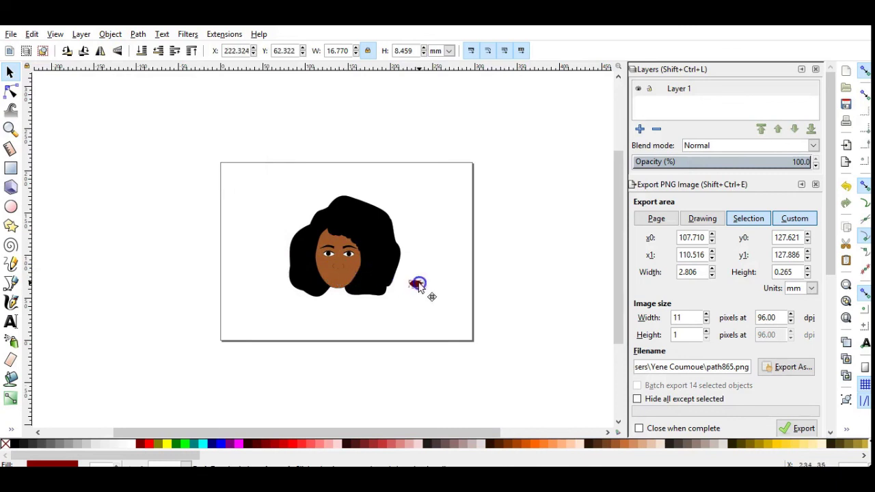
key(ctrl+z)
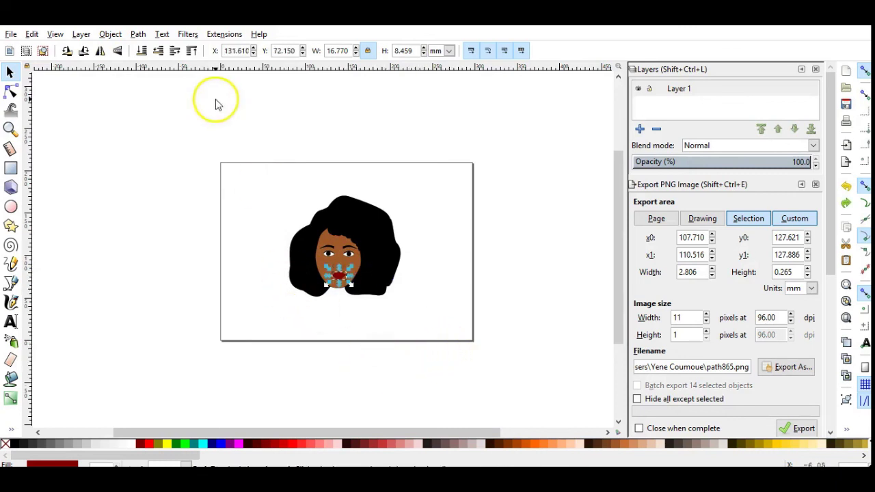
Step: Regroup all portrait parts into one 131.387 × 119.401 mm object
drag(230, 145, 395, 373)
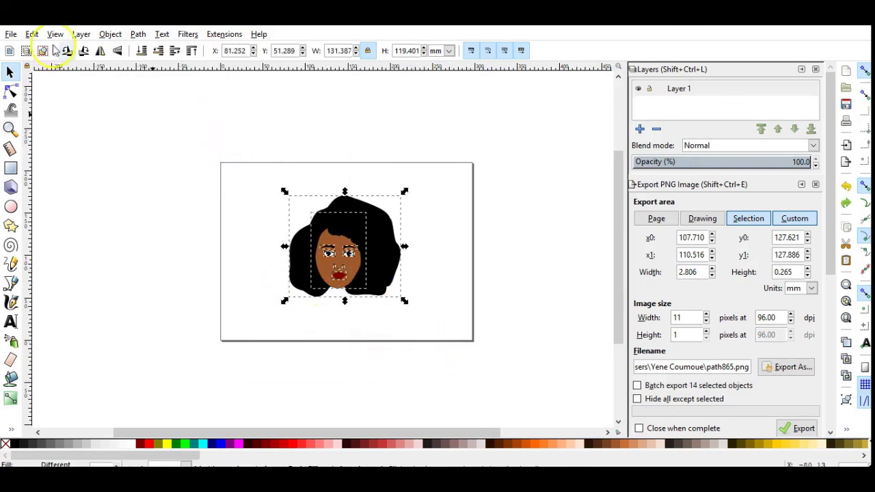
click(110, 33)
click(157, 126)
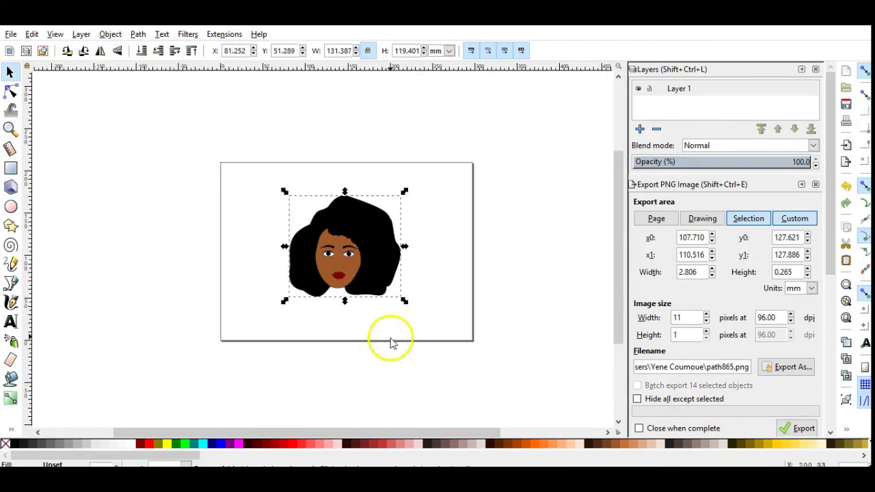
scroll(383, 294, up, 2)
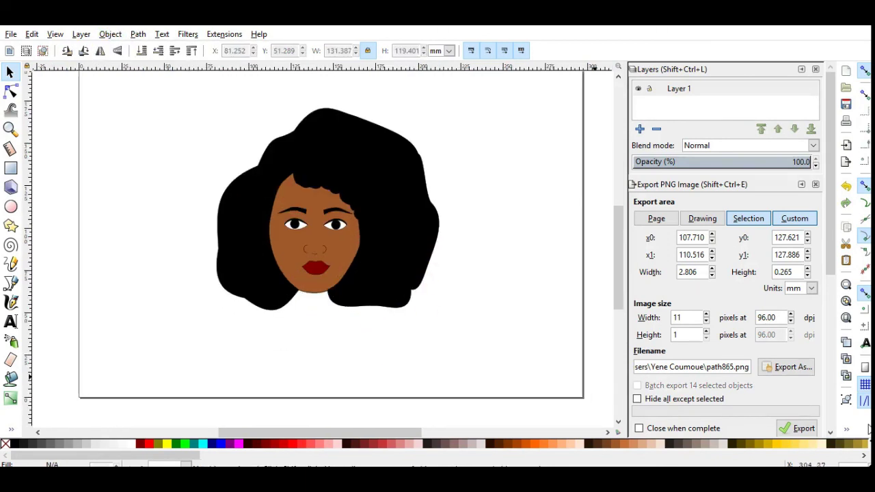